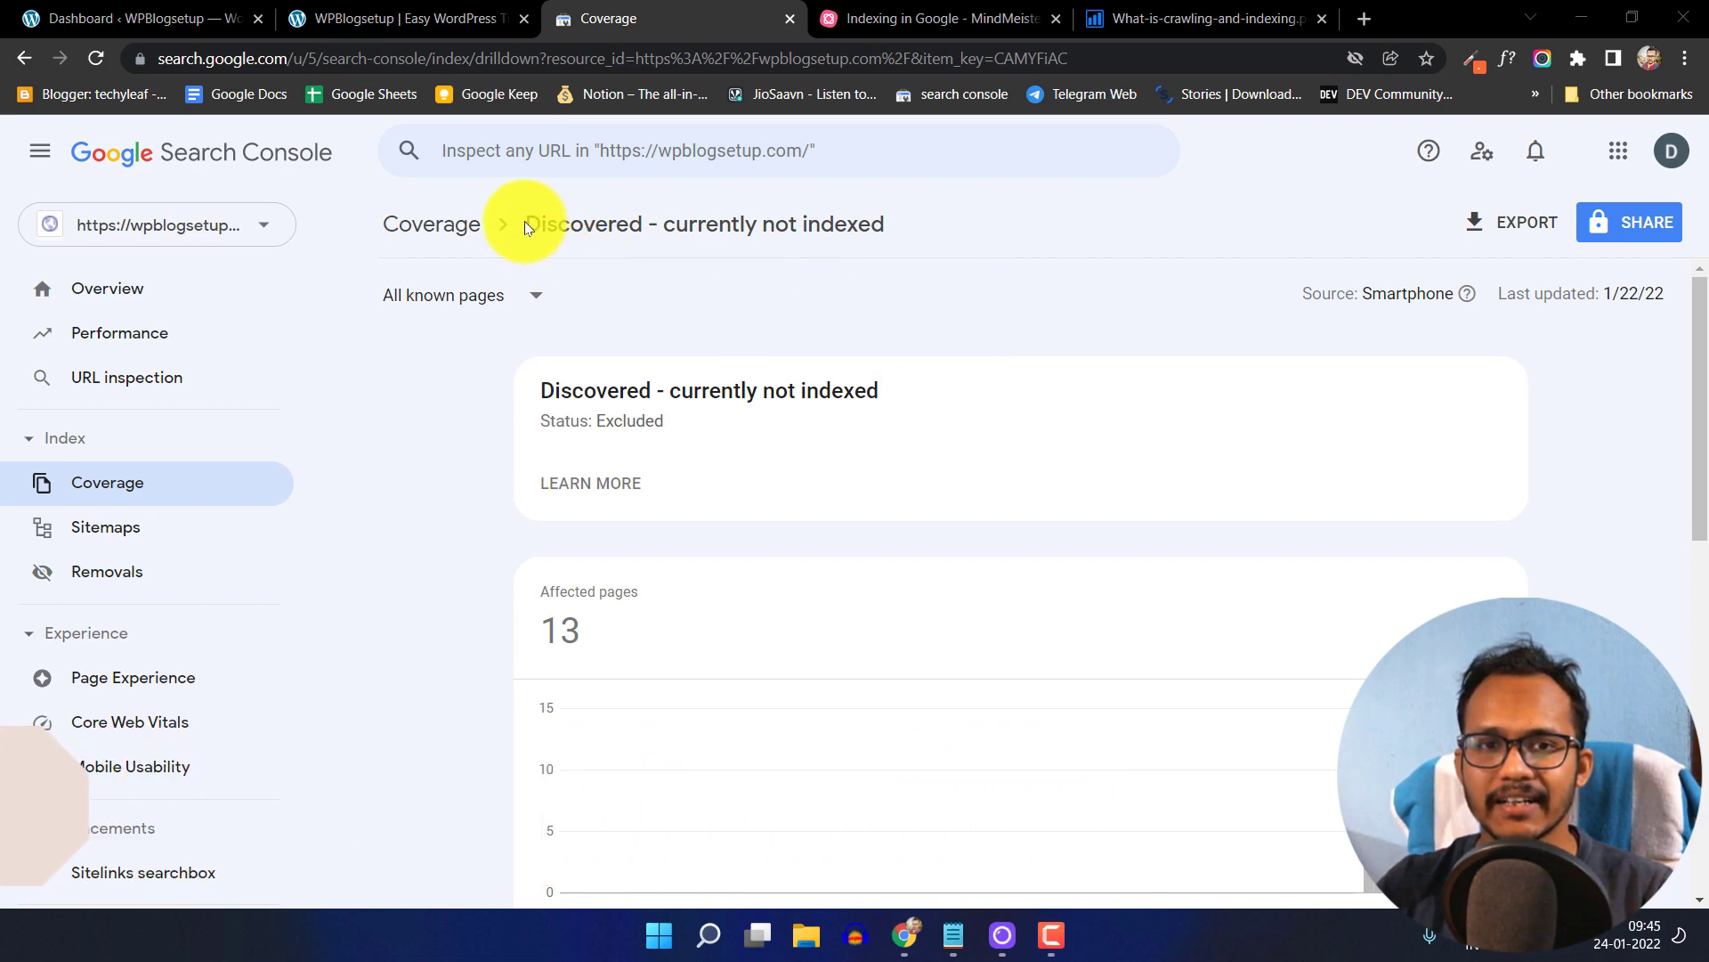
- Examine the "Discovered - currently not indexed" coverage report, including its affected pages chart and example URLs
drag(525, 223, 552, 228)
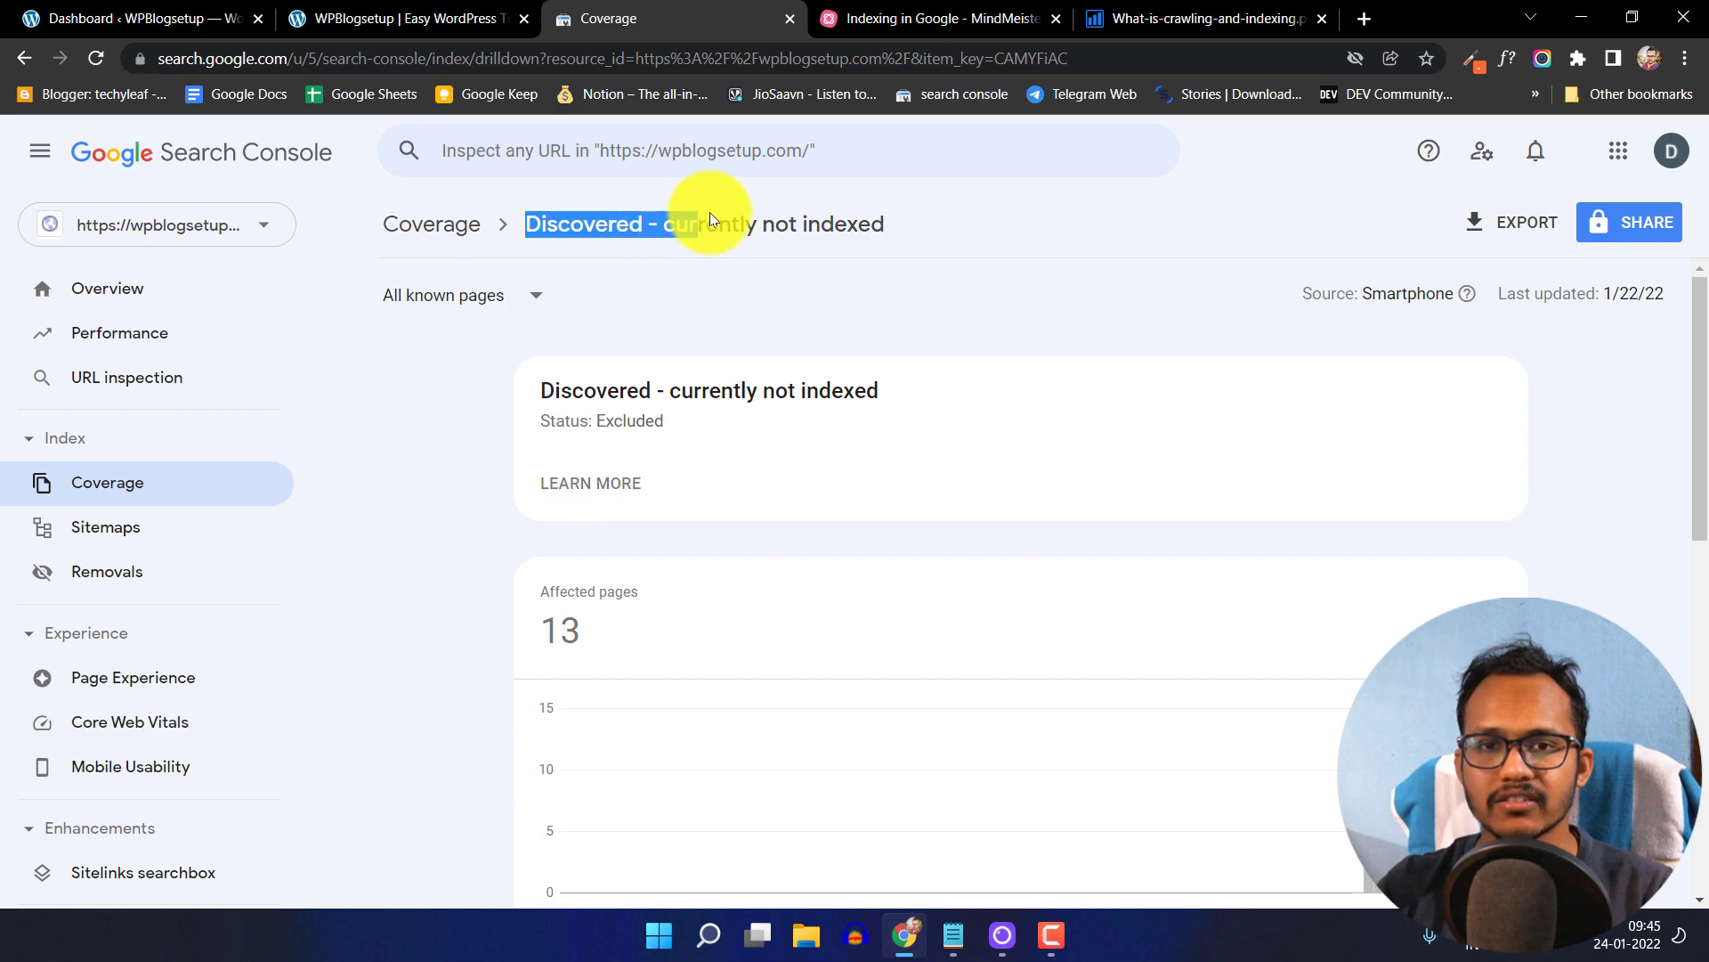
click(906, 224)
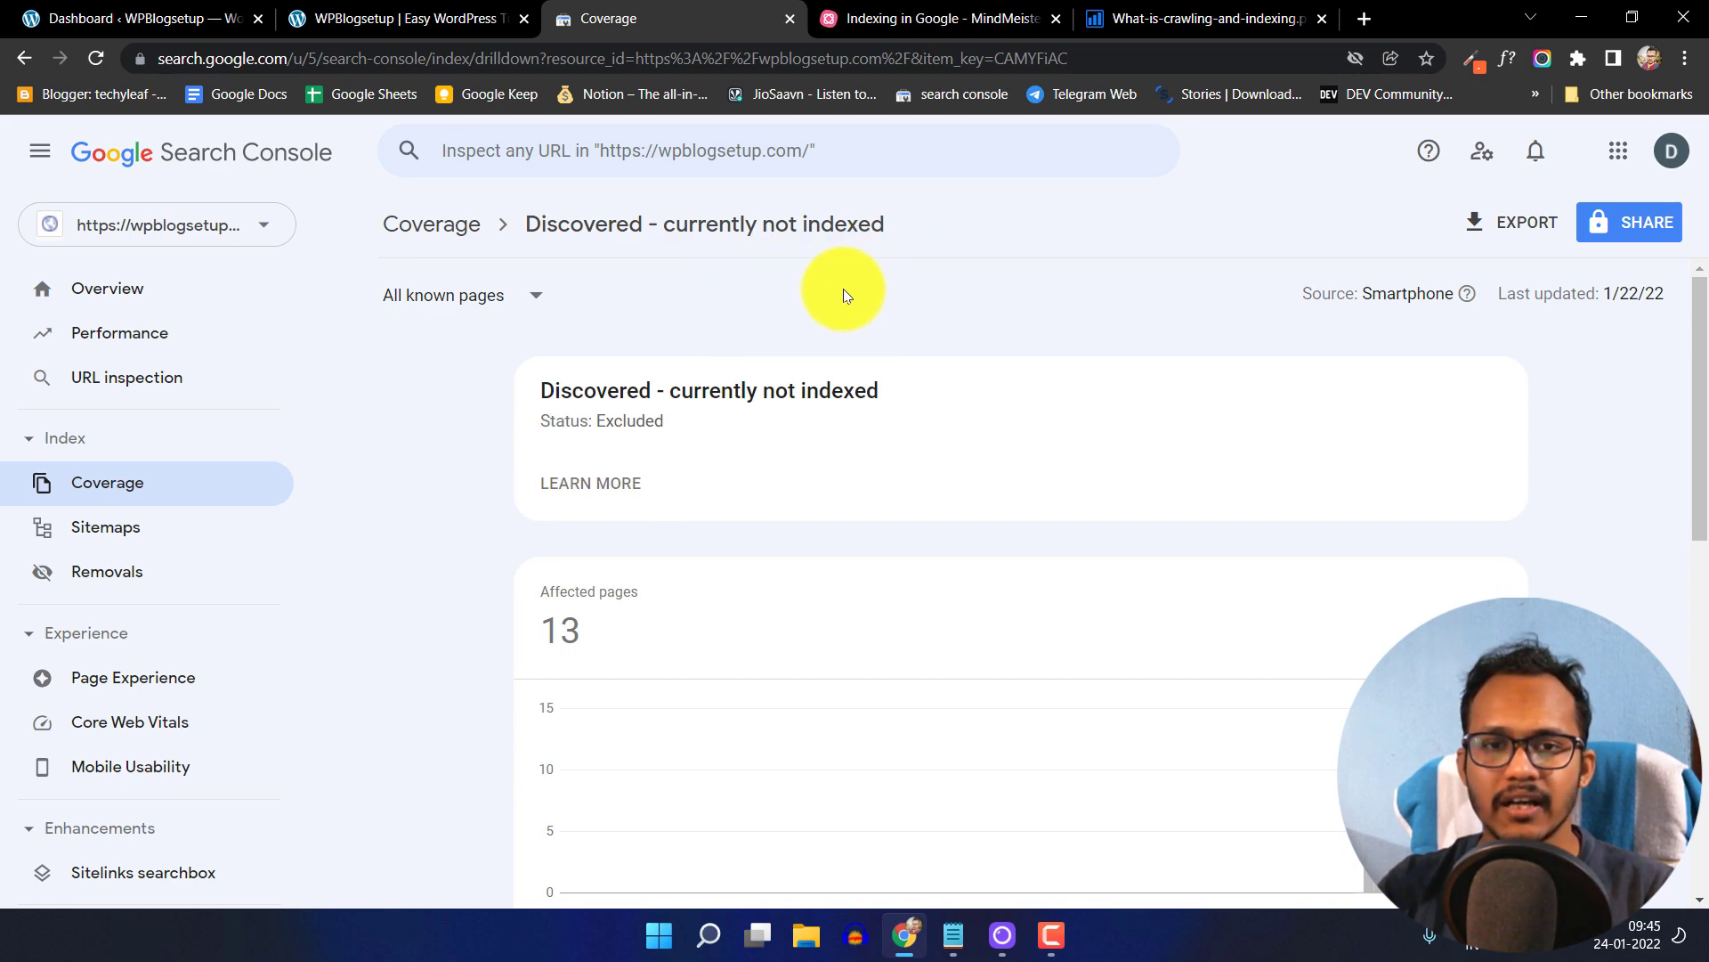
scroll(904, 333, down, 2)
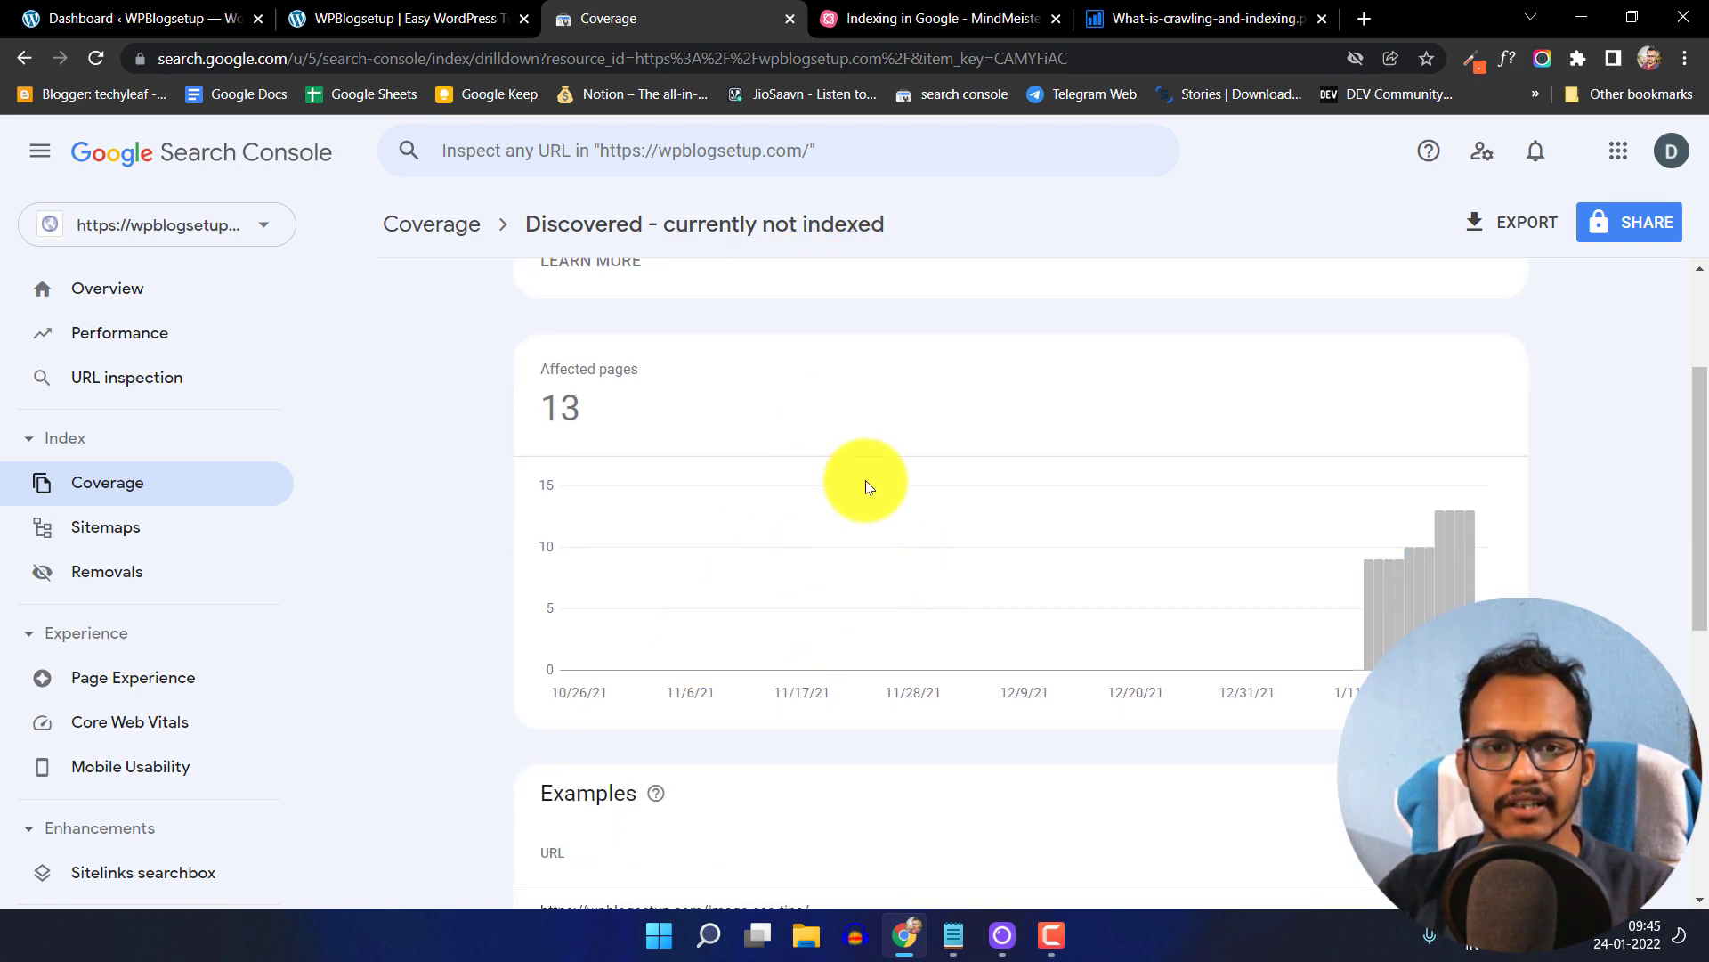
scroll(865, 486, down, 4)
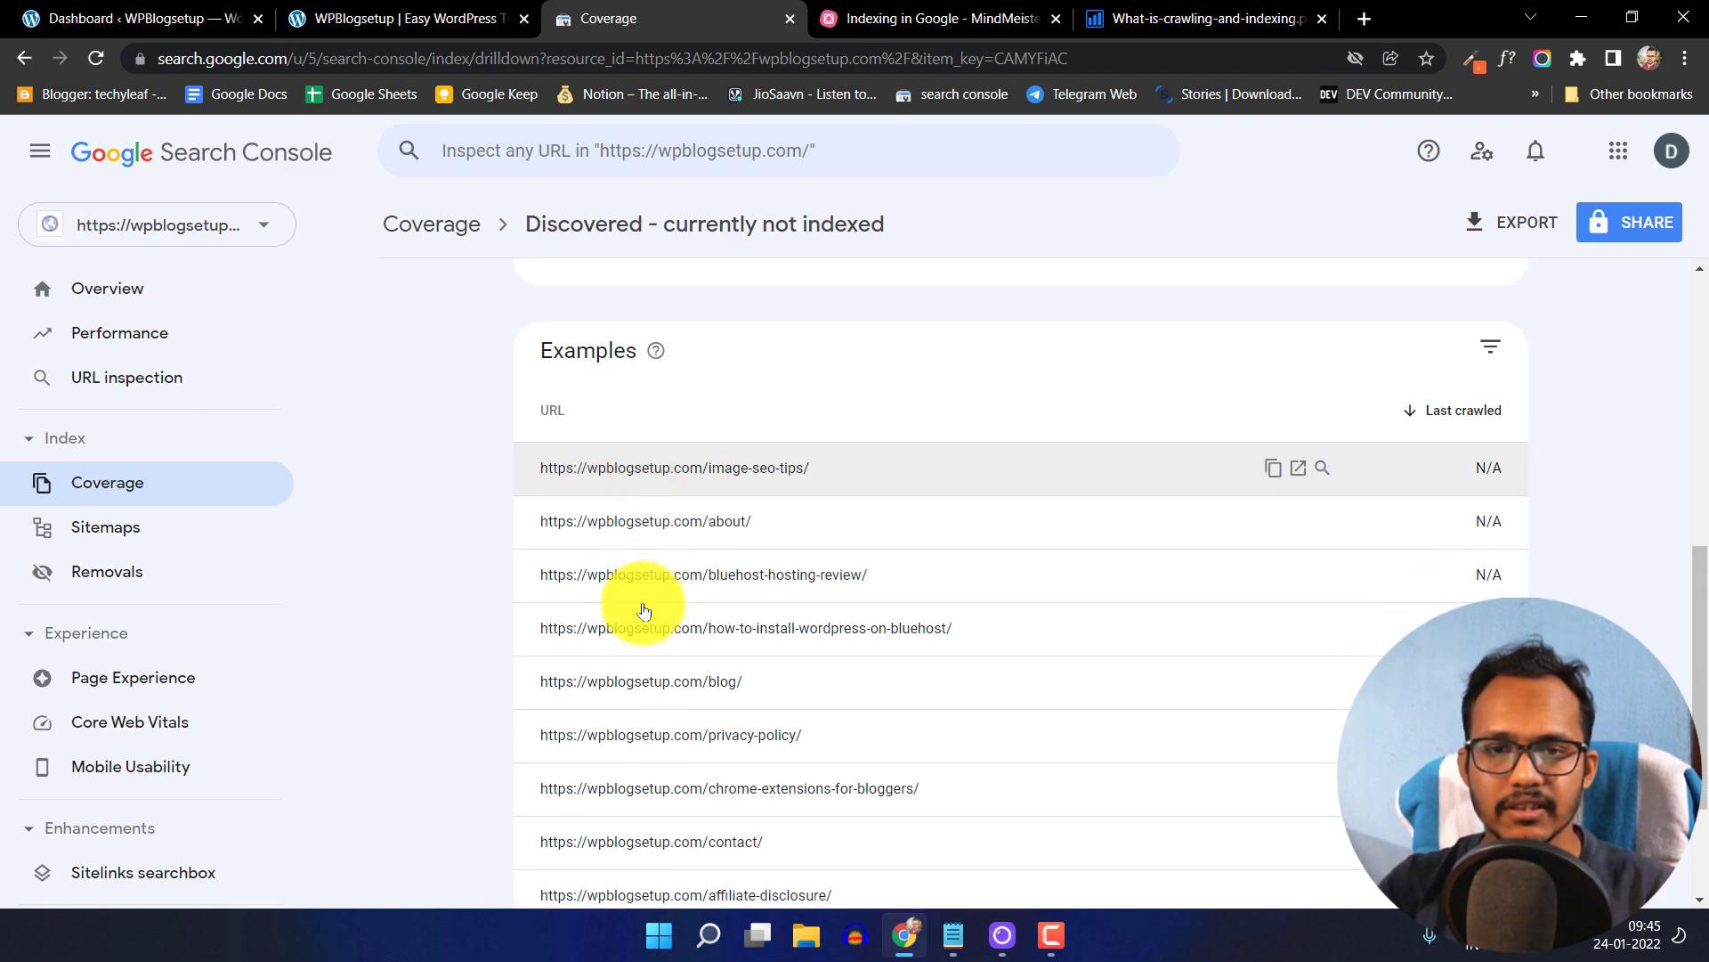
click(403, 20)
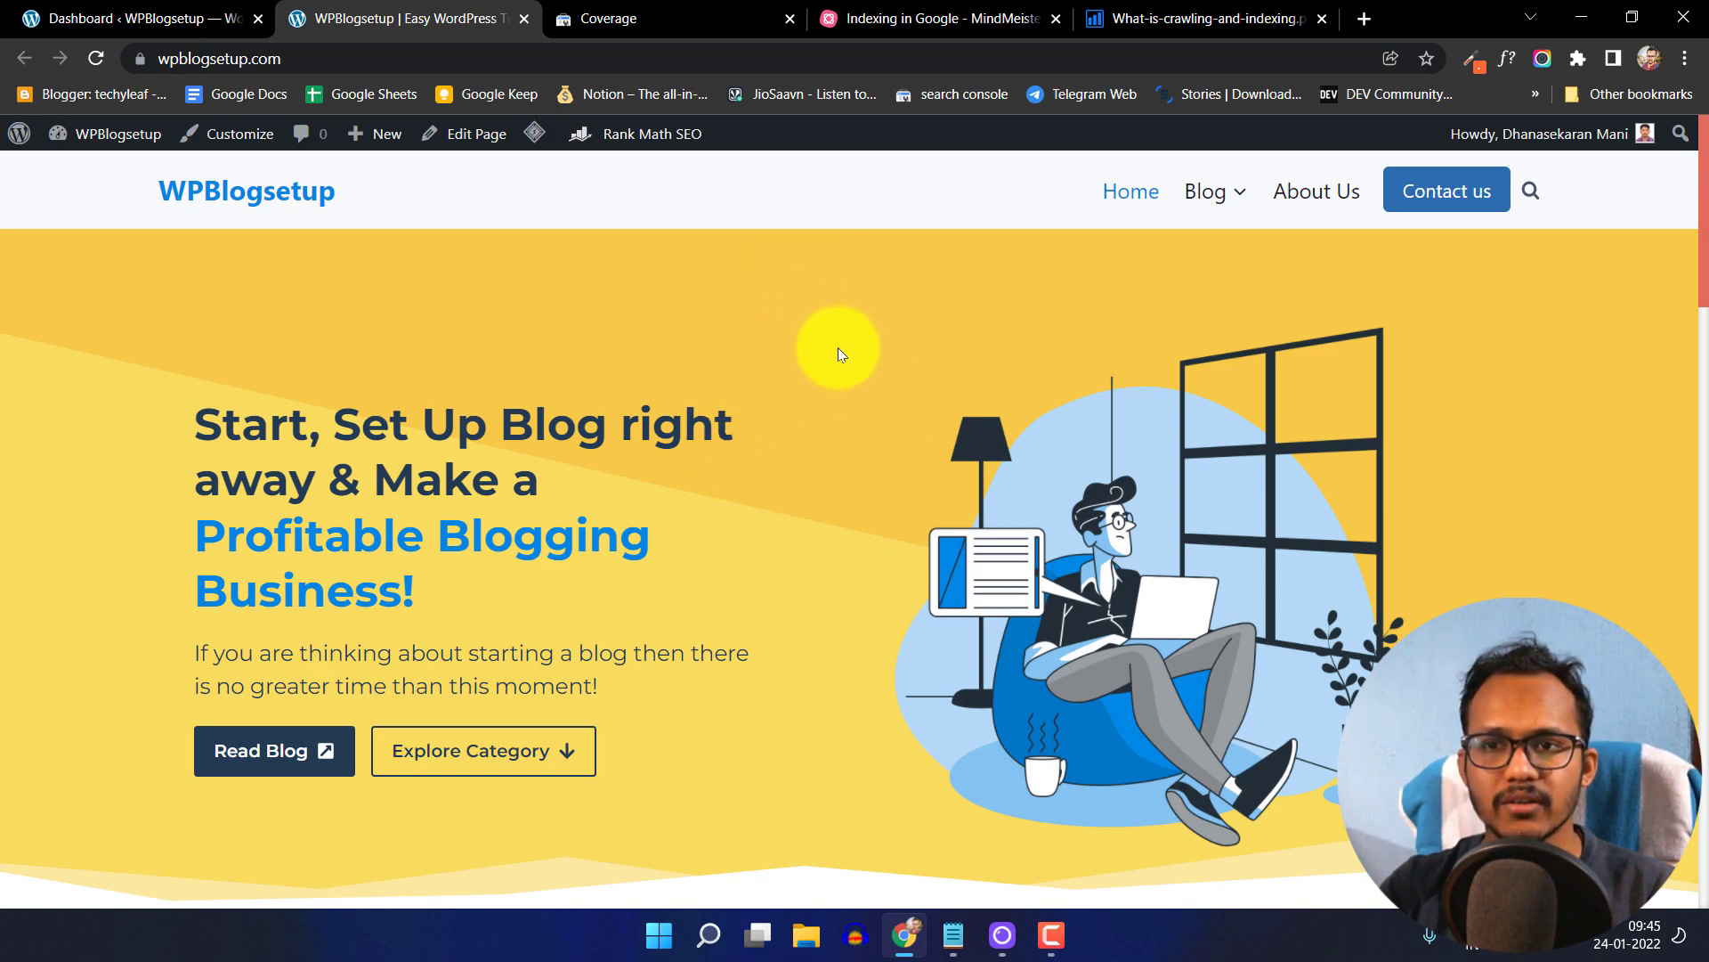
click(653, 18)
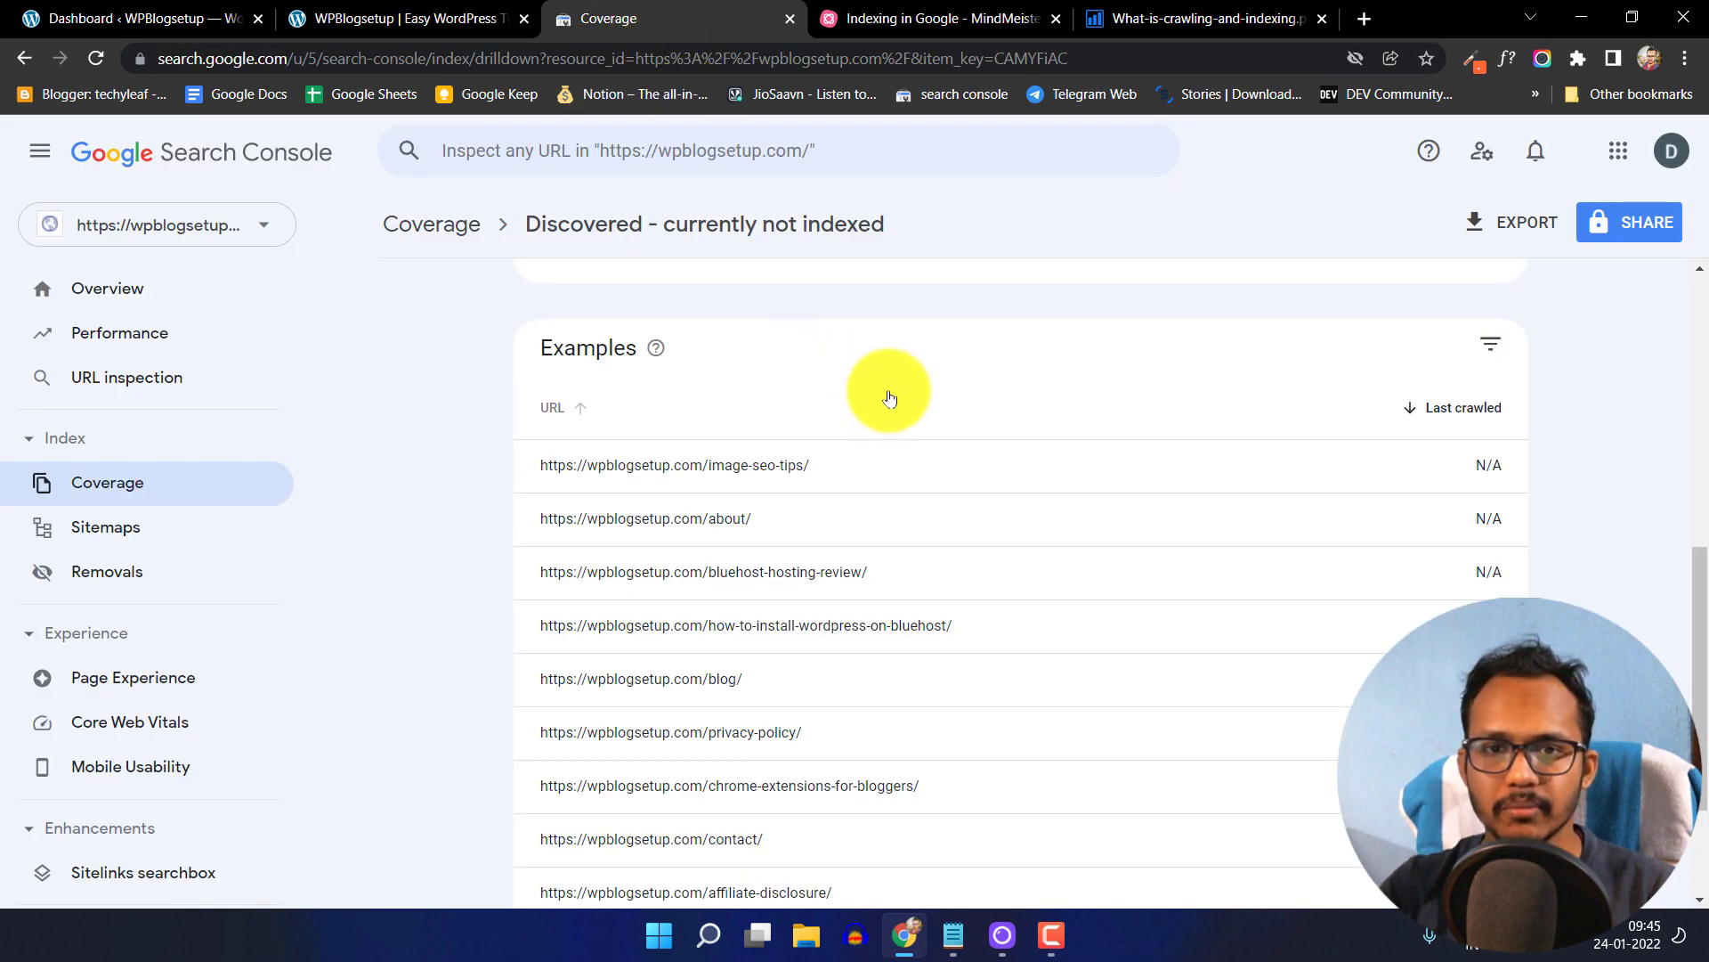
scroll(896, 376, down, 3)
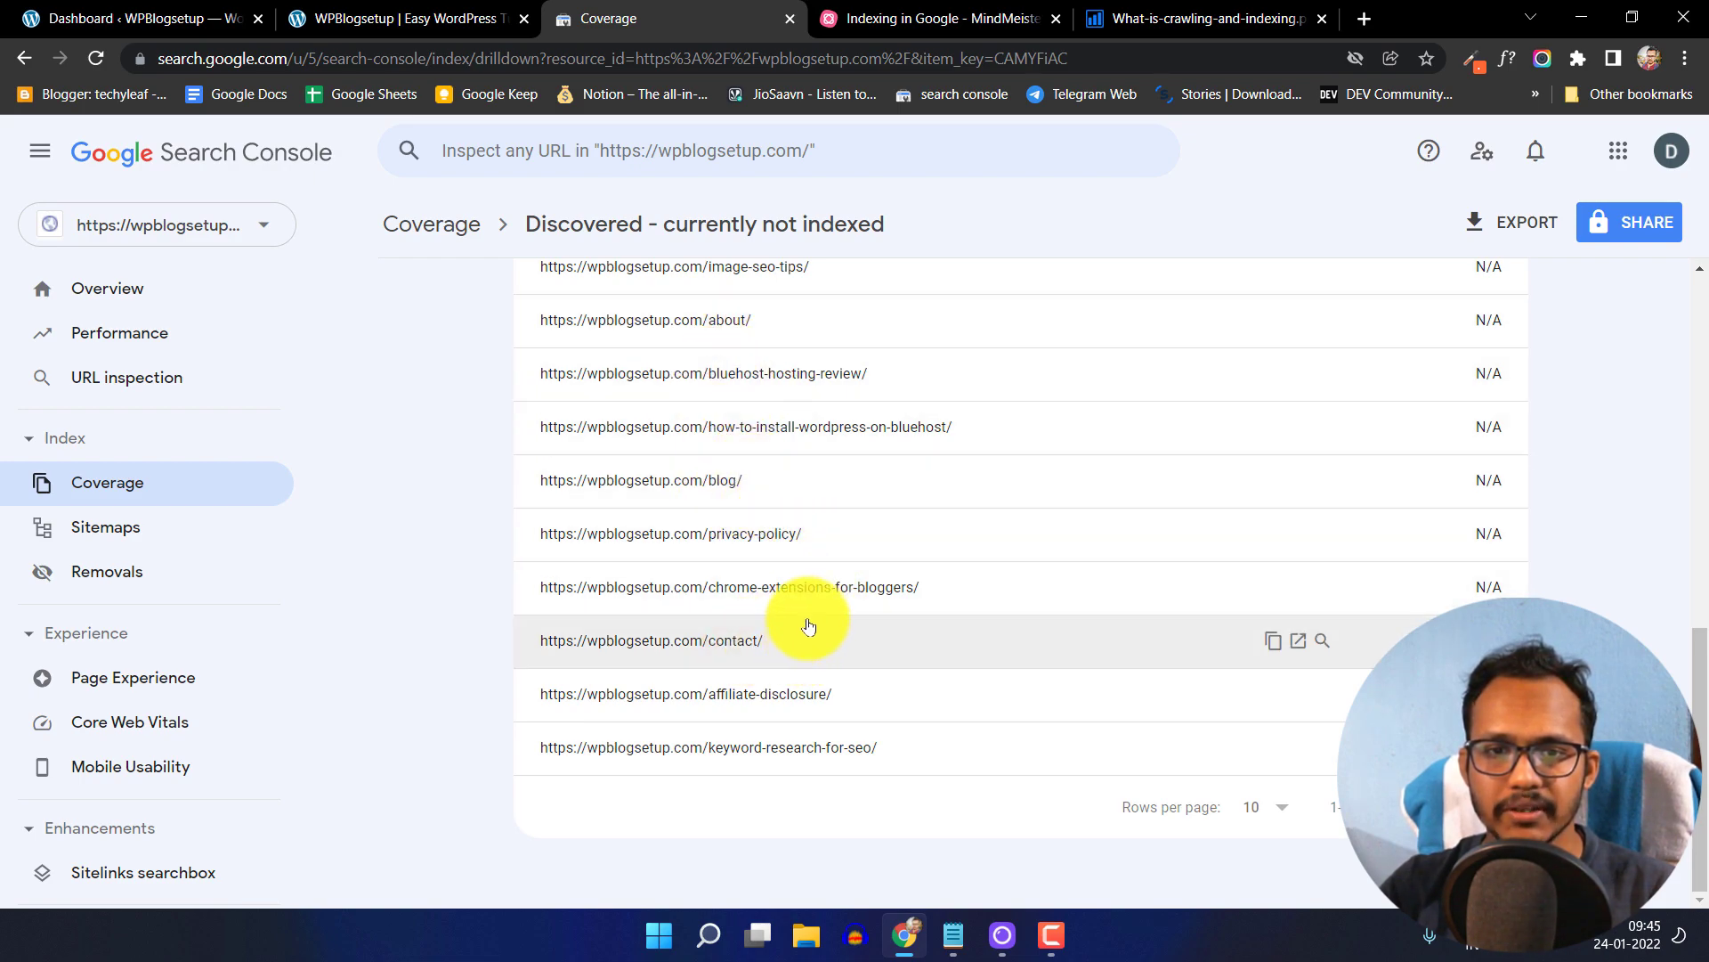
scroll(810, 615, up, 1)
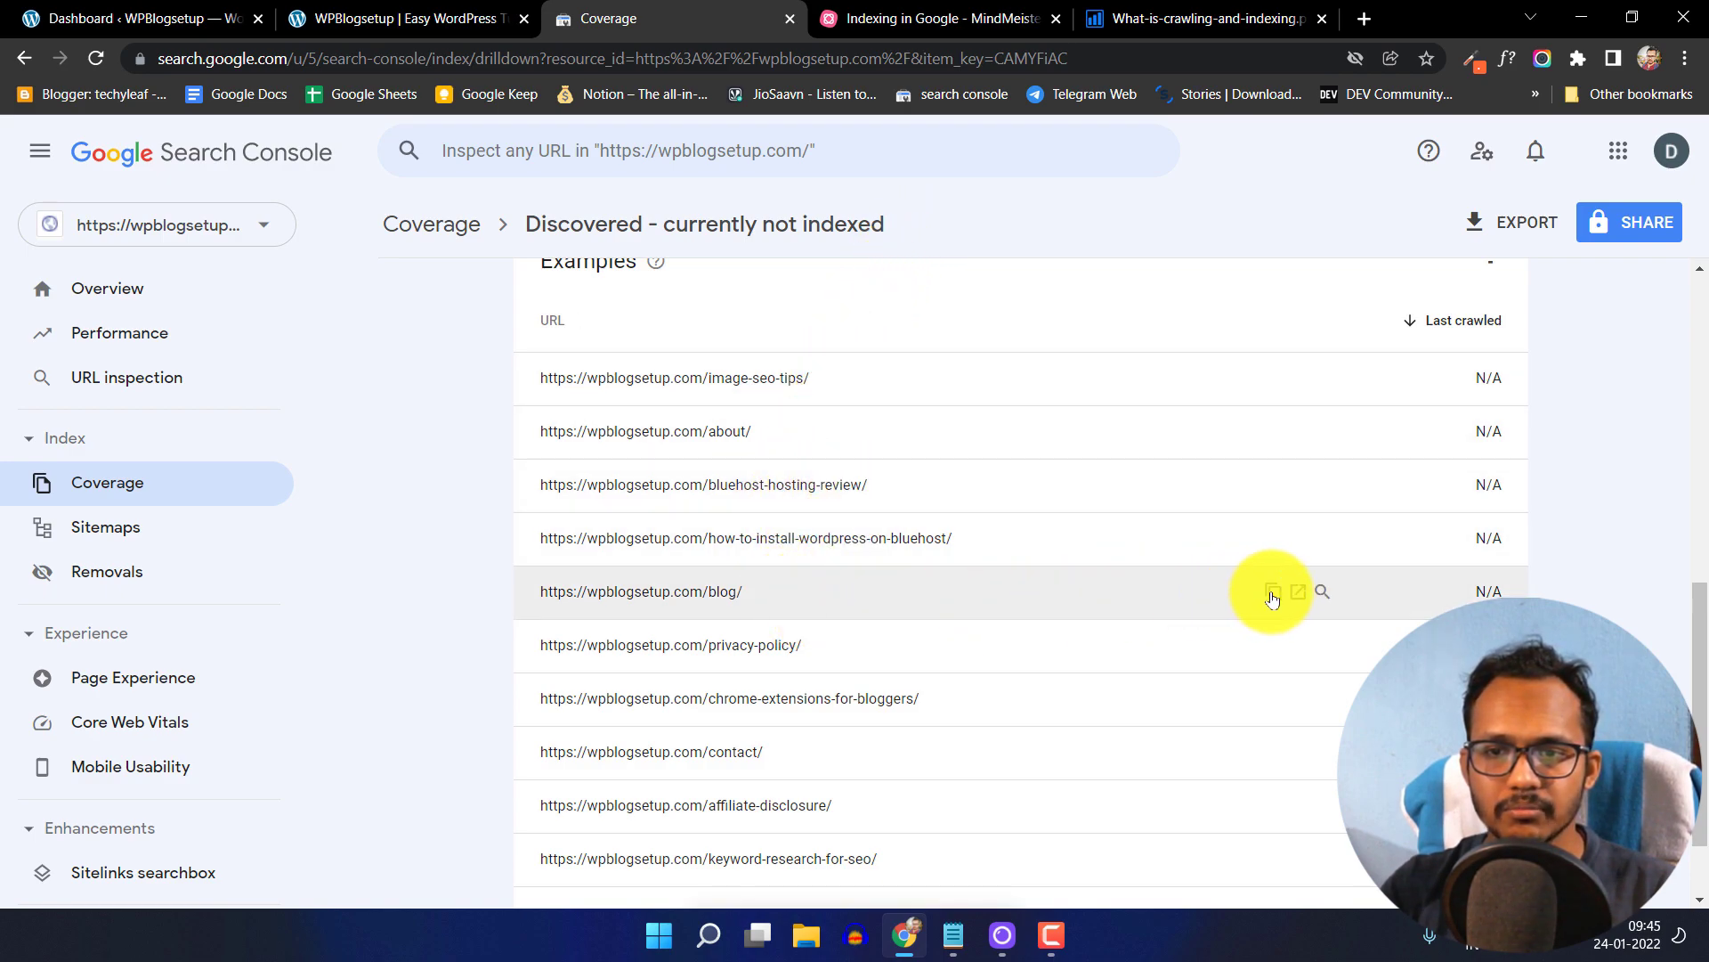
click(1271, 595)
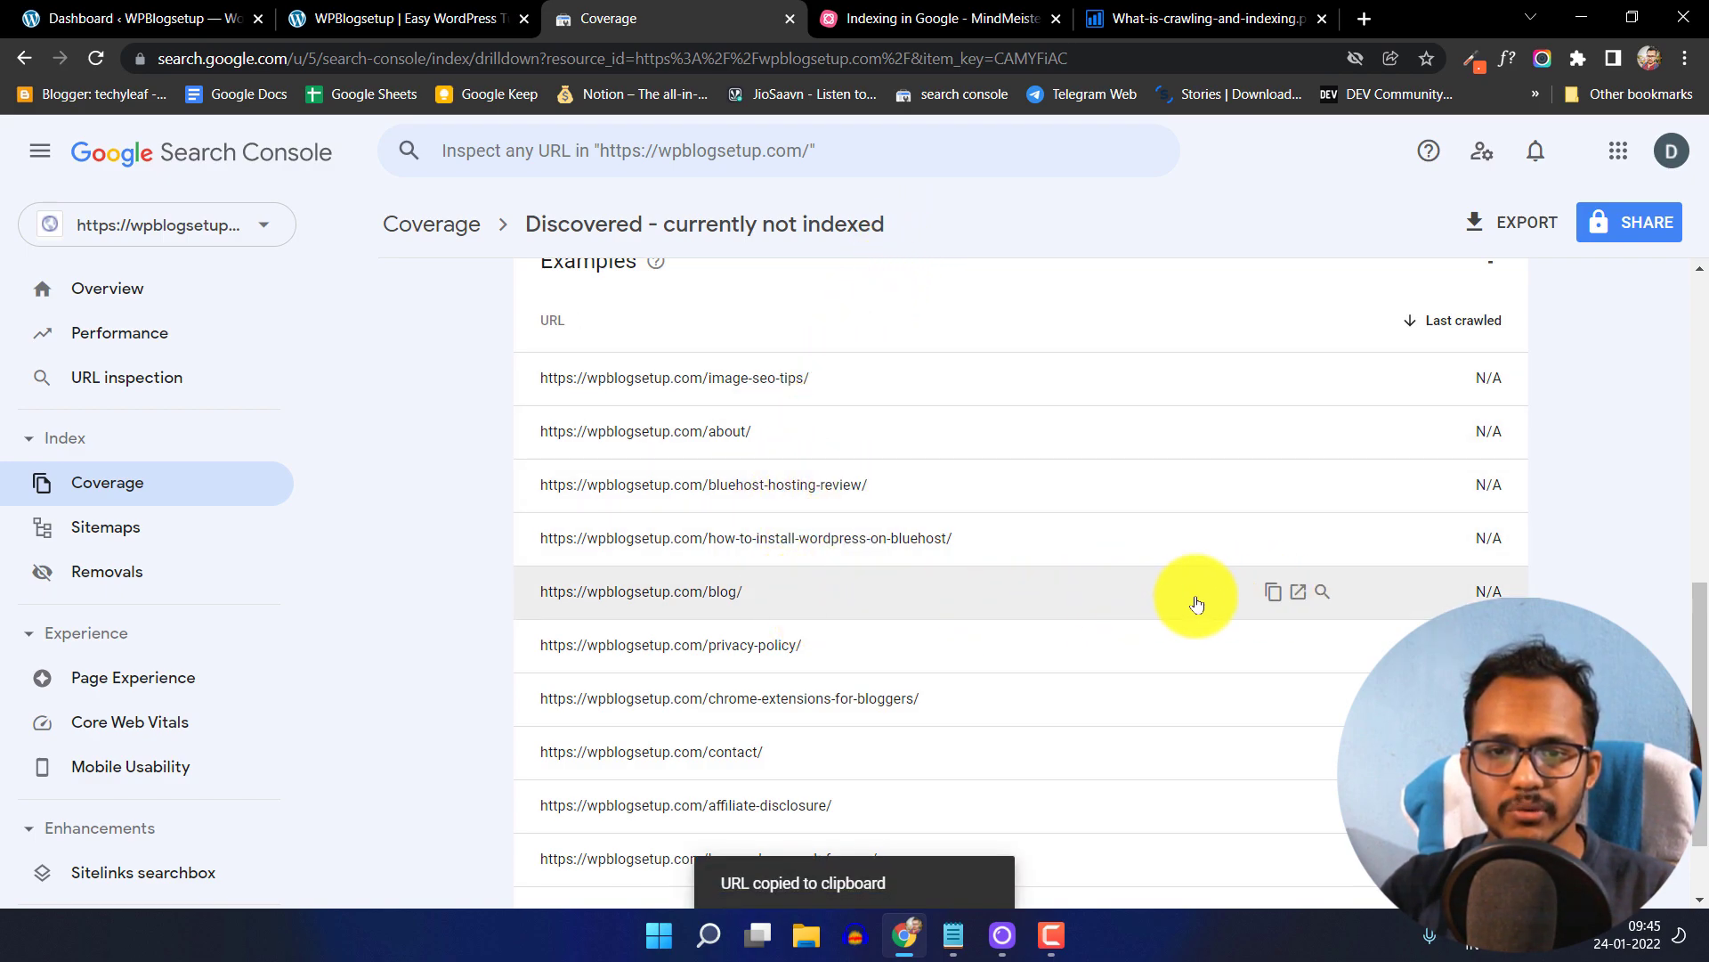
click(538, 144)
key(ctrl+v)
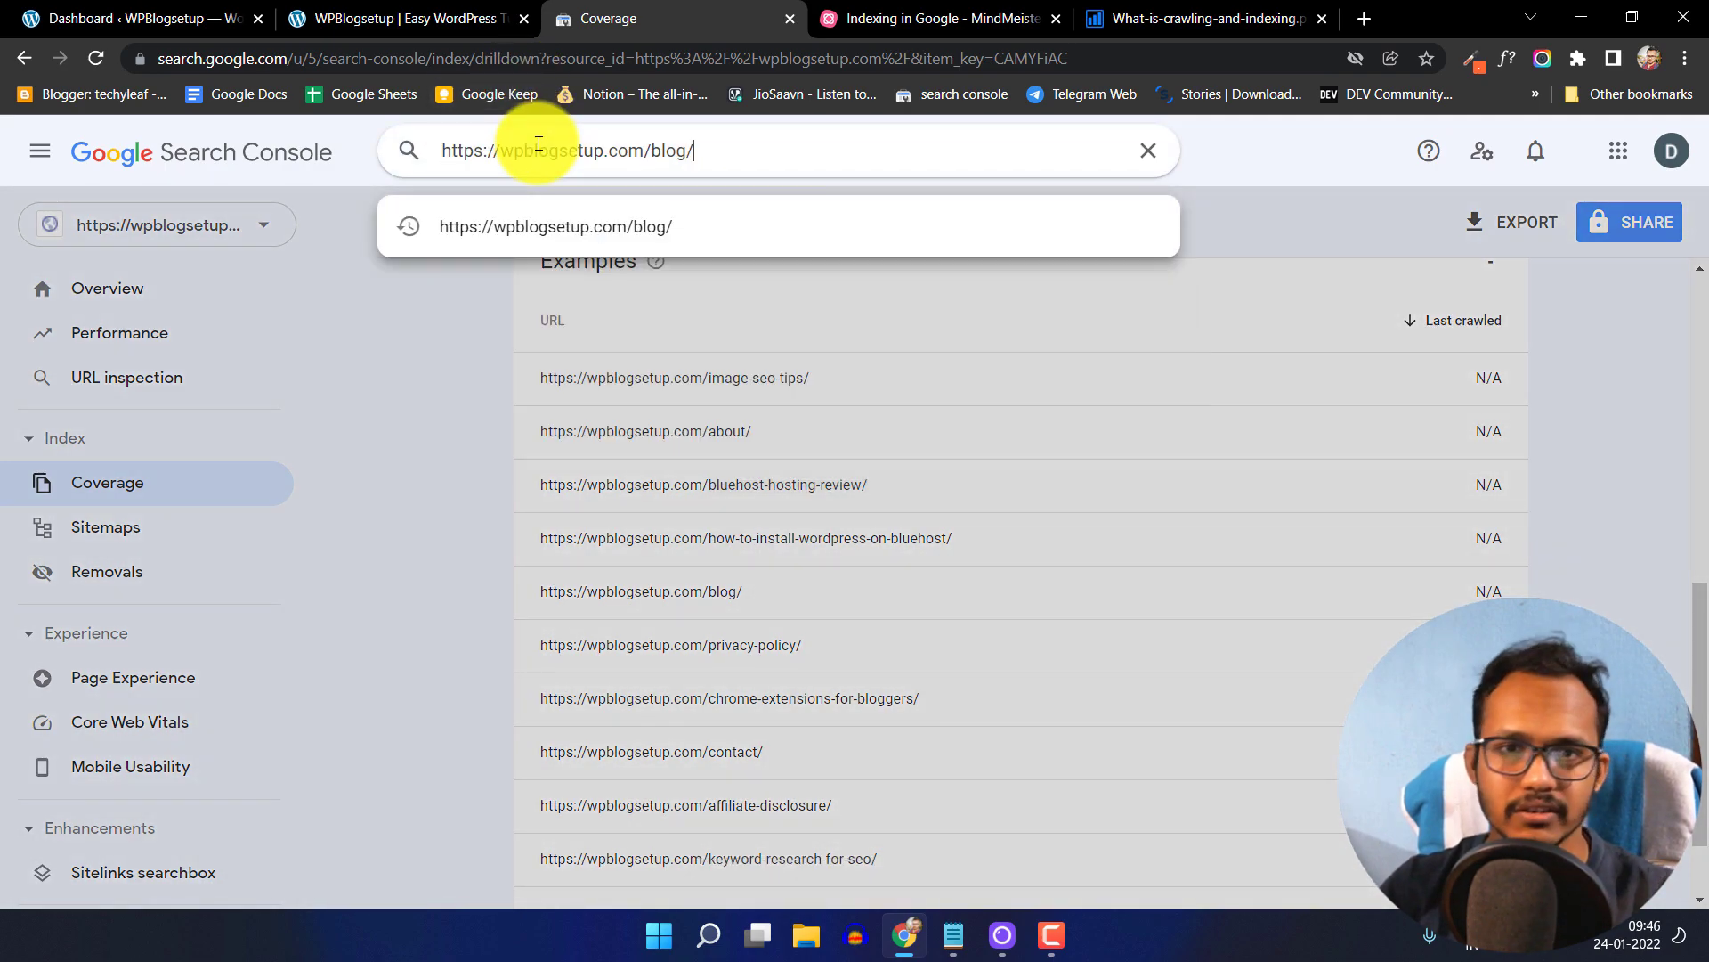
key(Return)
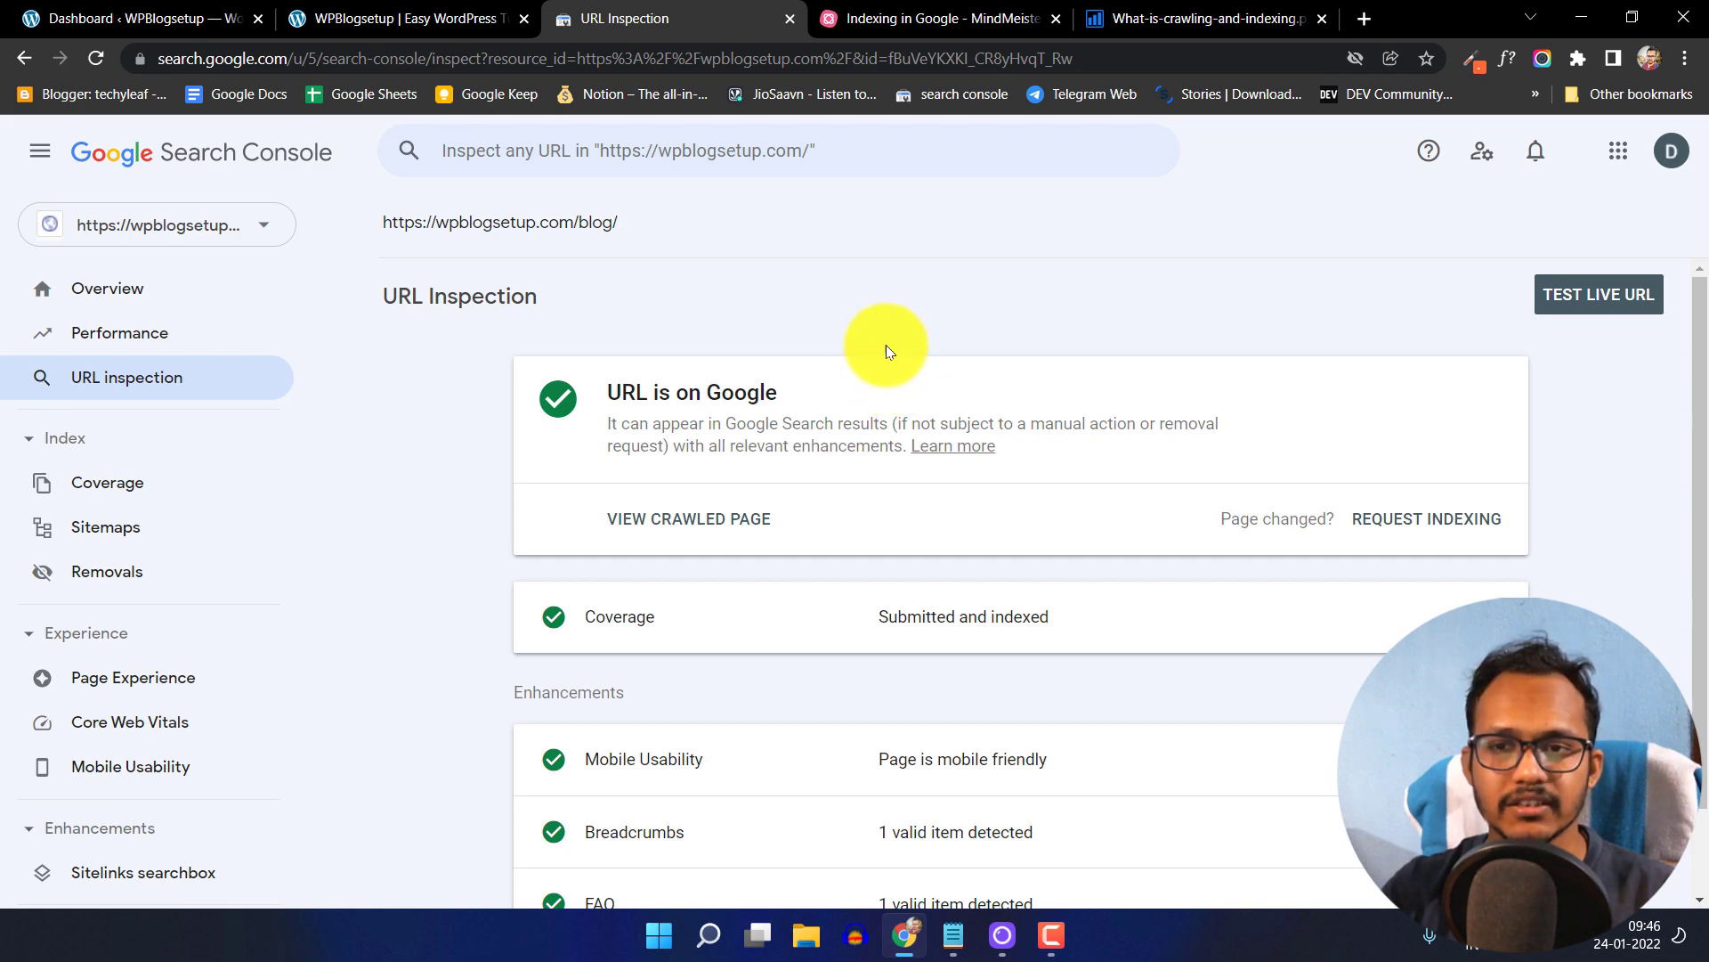
- Expand the blog page's coverage details and examine its discovery, crawl, indexing and enhancement information
scroll(980, 358, down, 1)
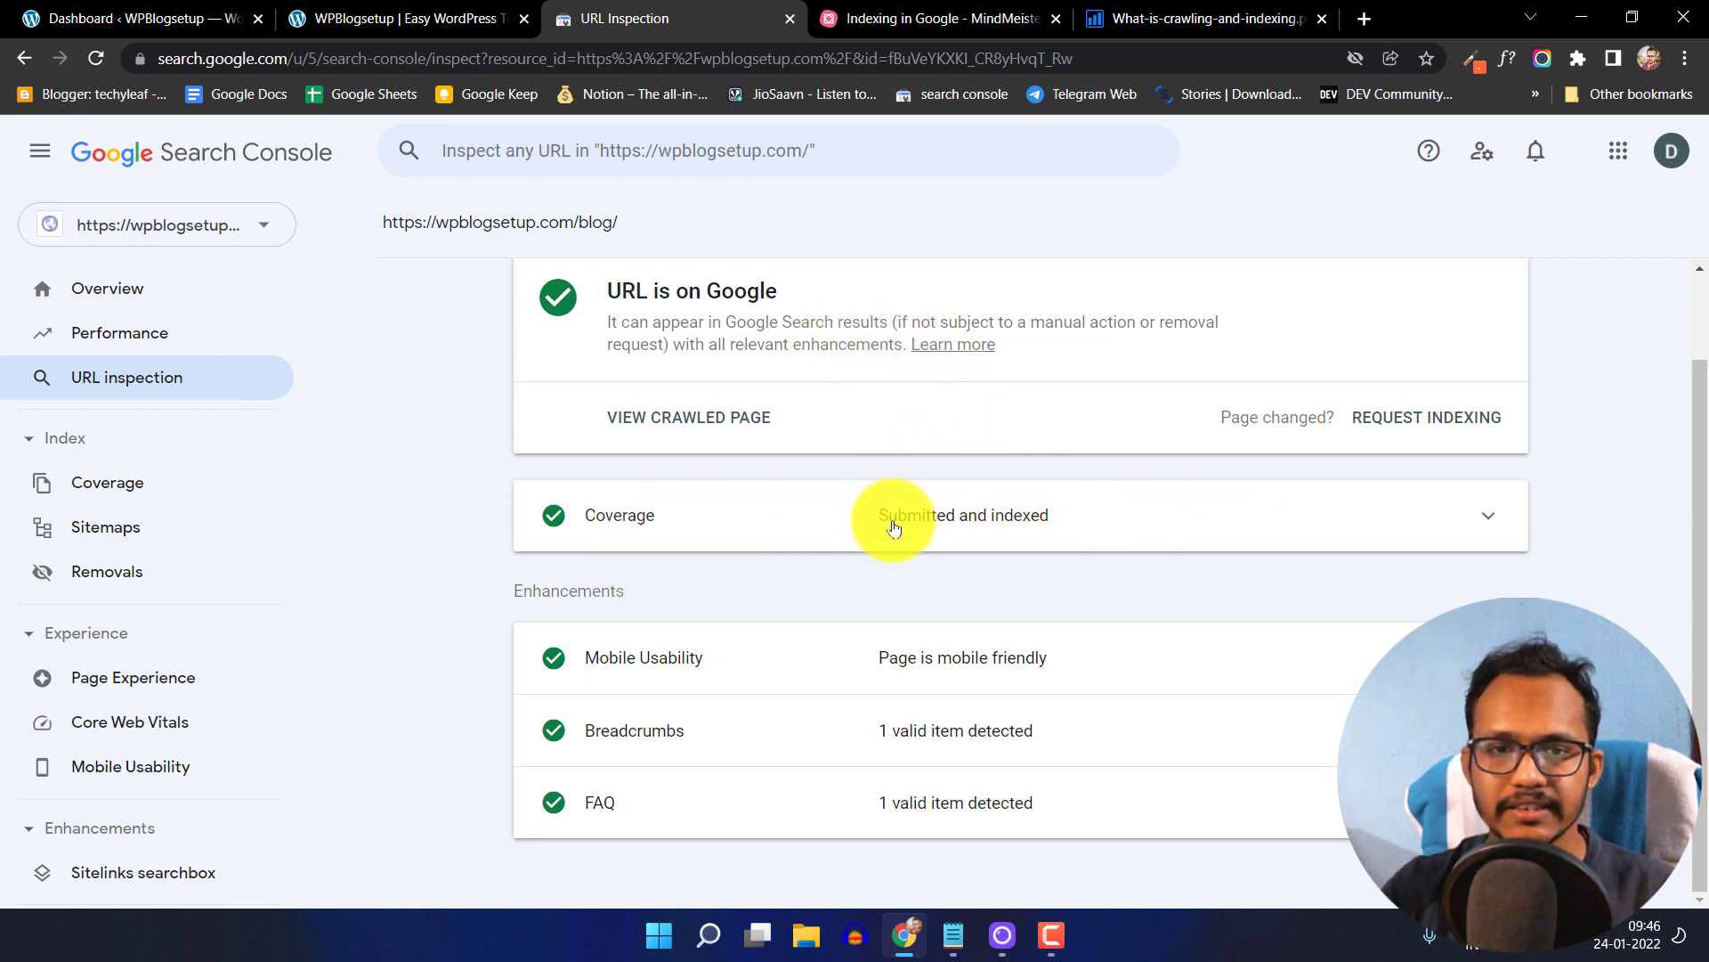
click(1209, 502)
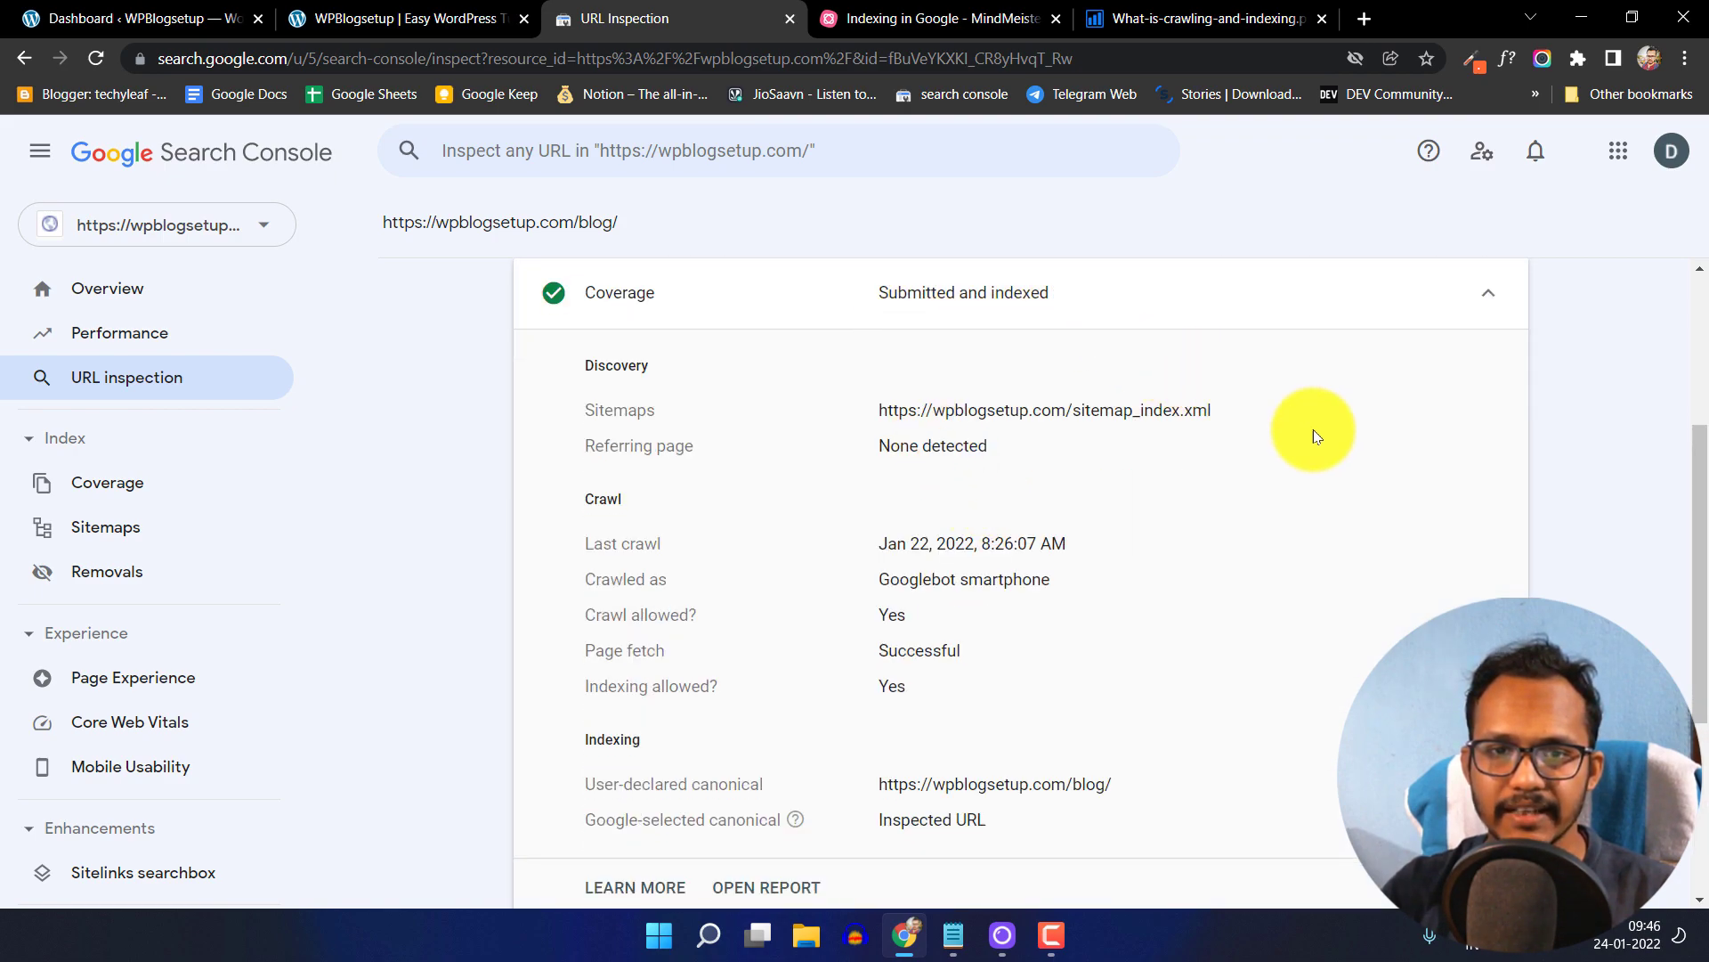
scroll(1316, 500, down, 1)
scroll(1267, 457, up, 1)
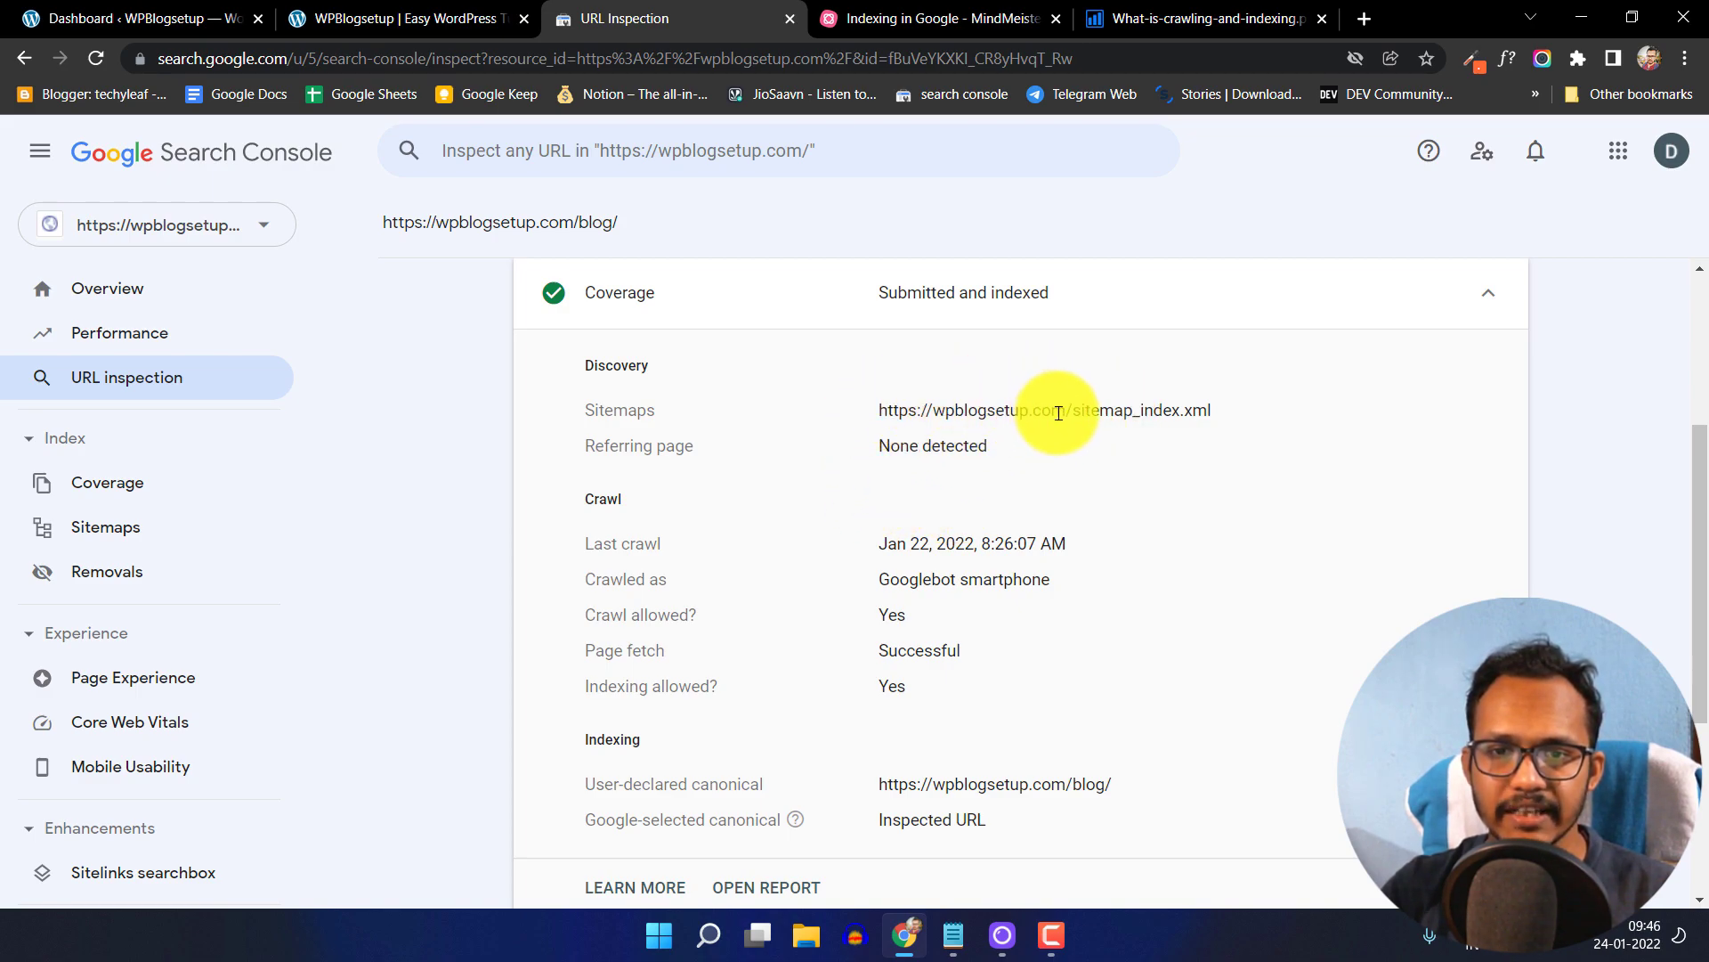
scroll(1154, 519, down, 2)
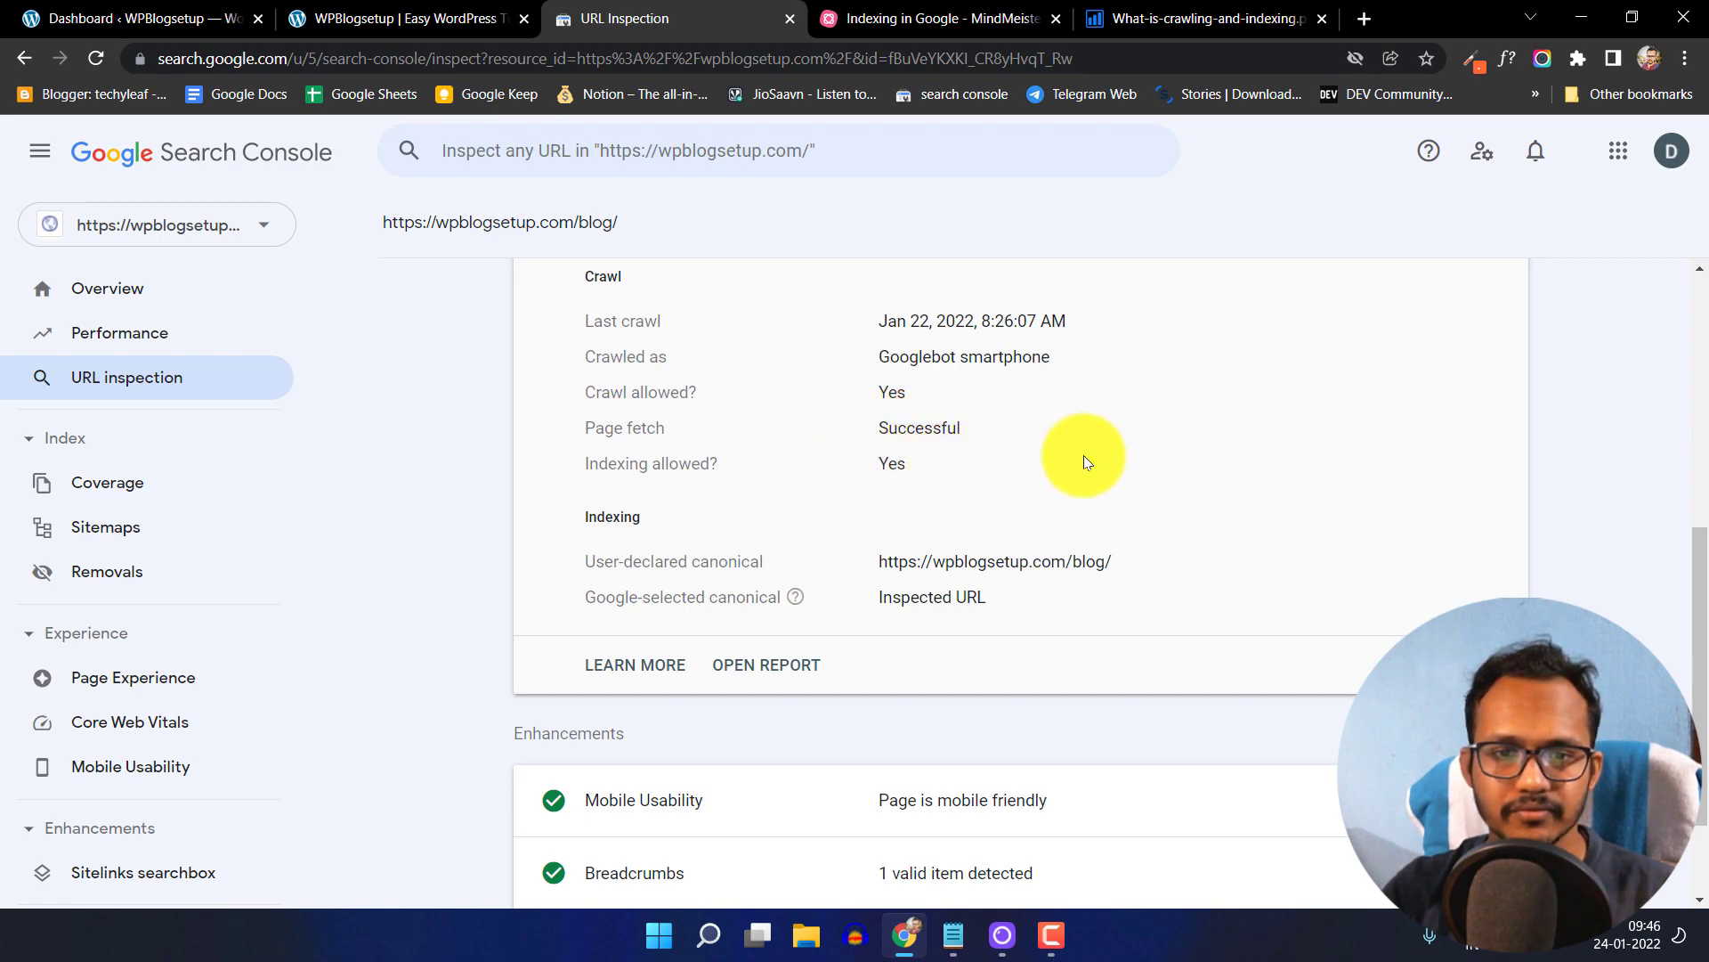
scroll(1170, 491, down, 2)
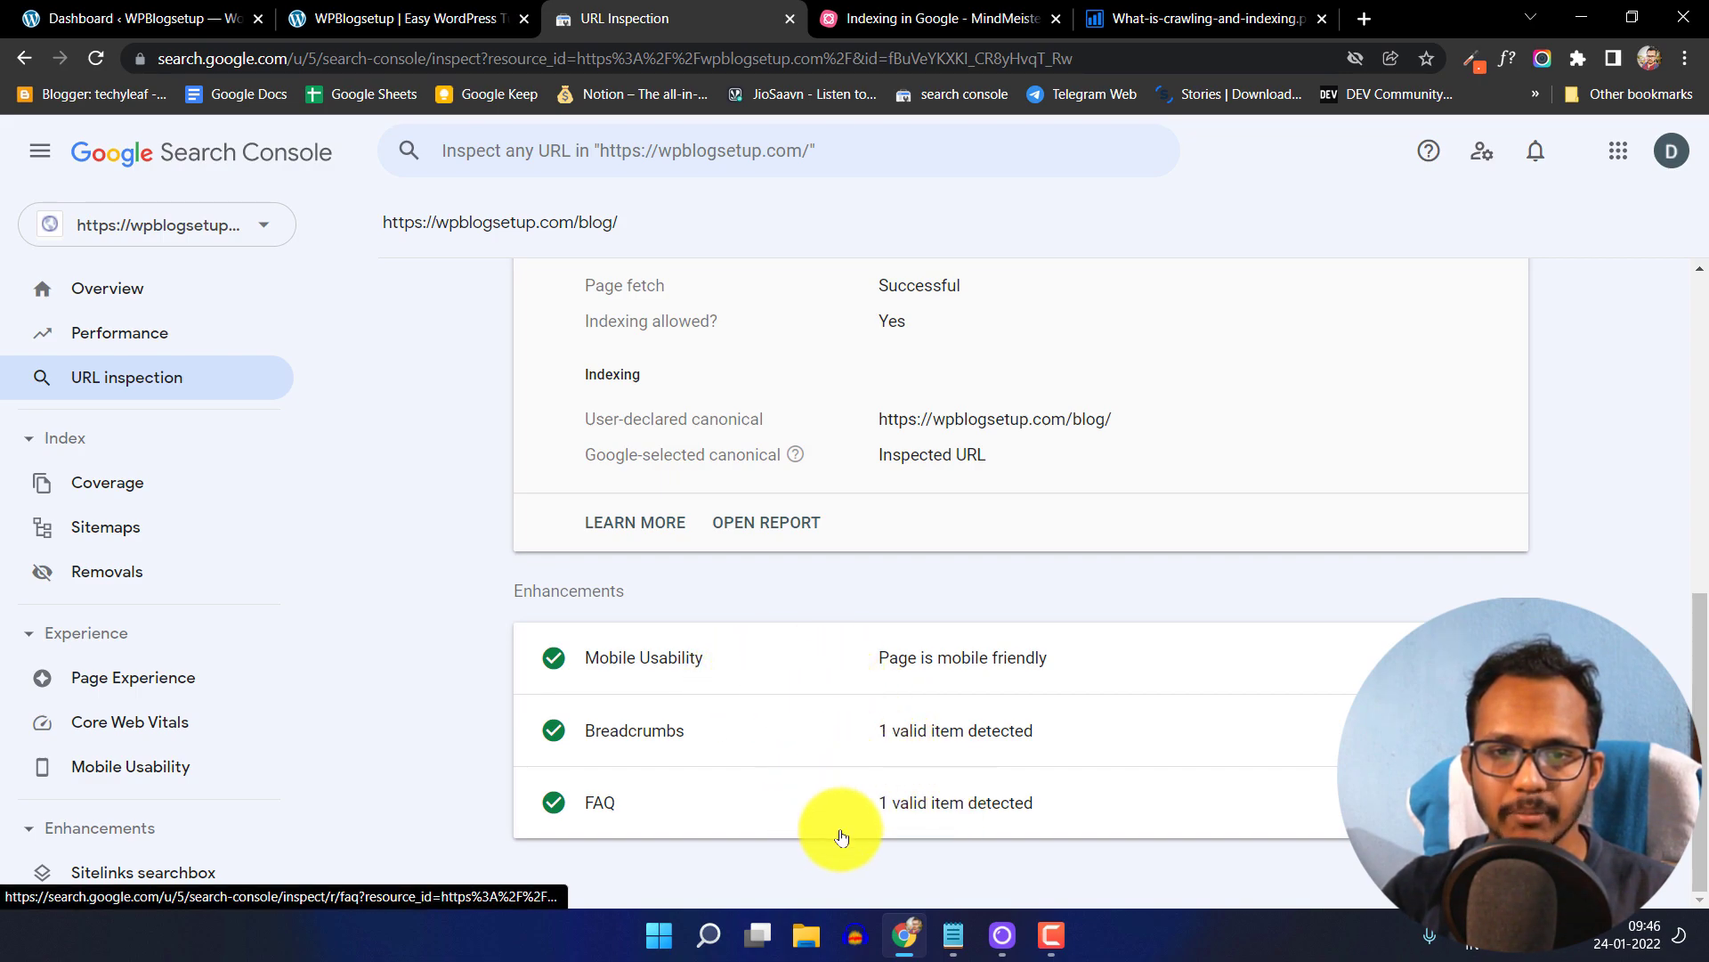
scroll(1069, 564, up, 2)
scroll(1219, 563, up, 5)
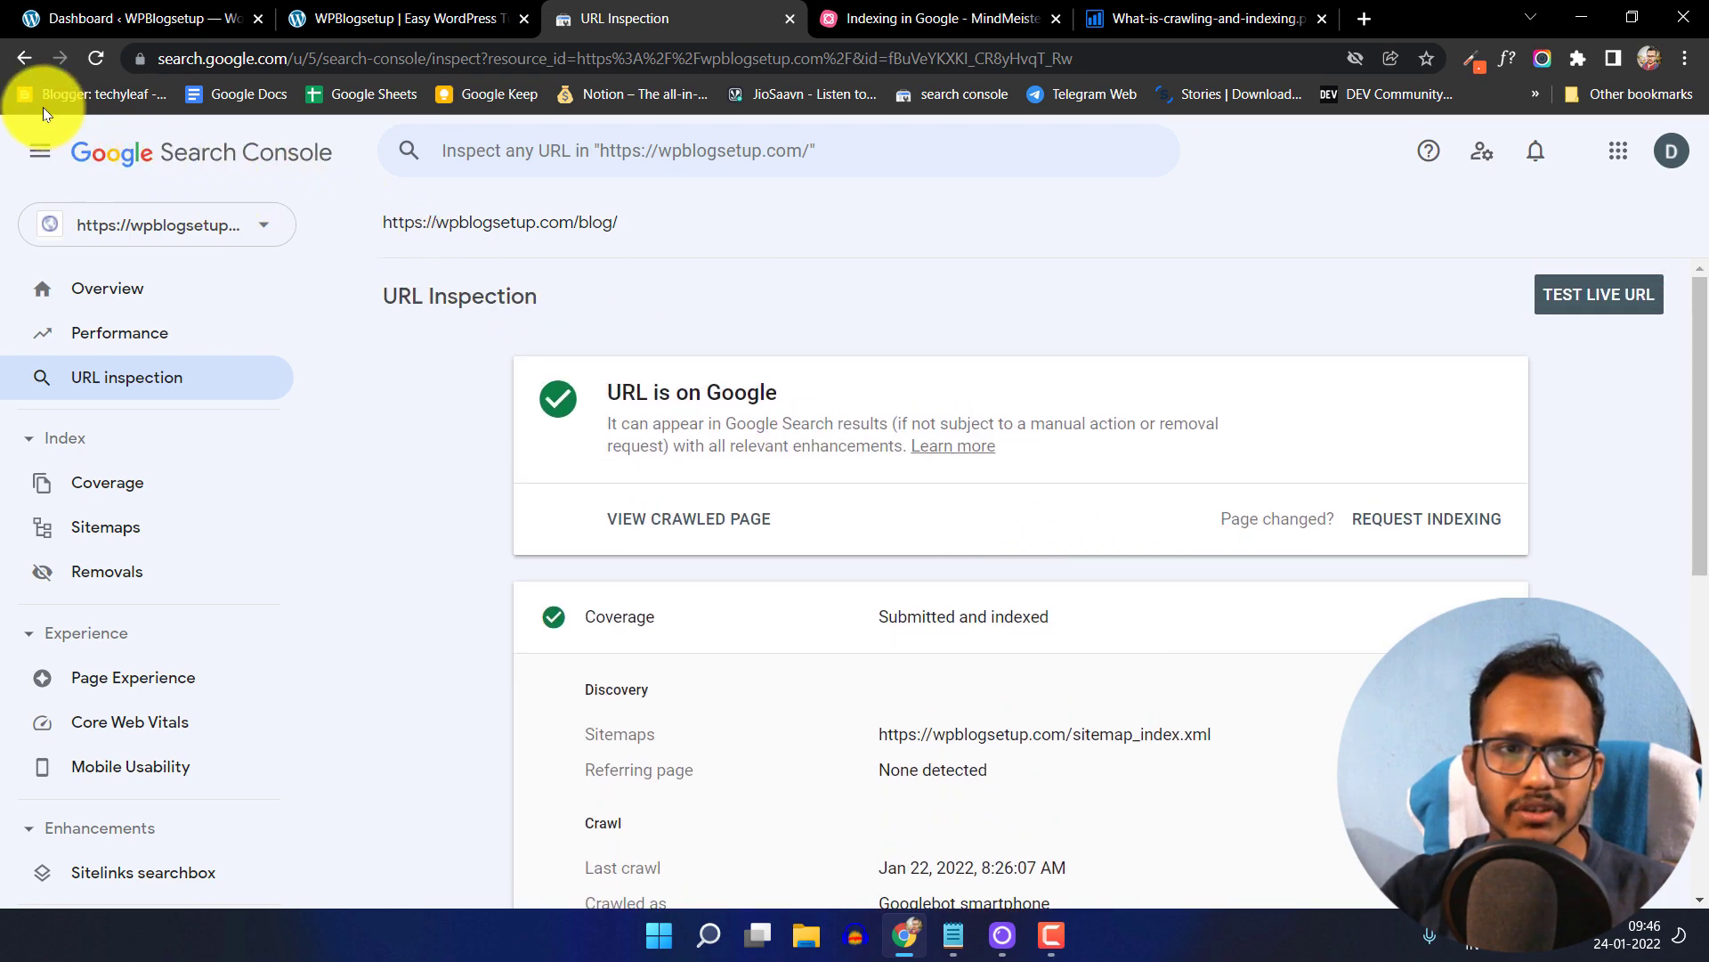
click(20, 62)
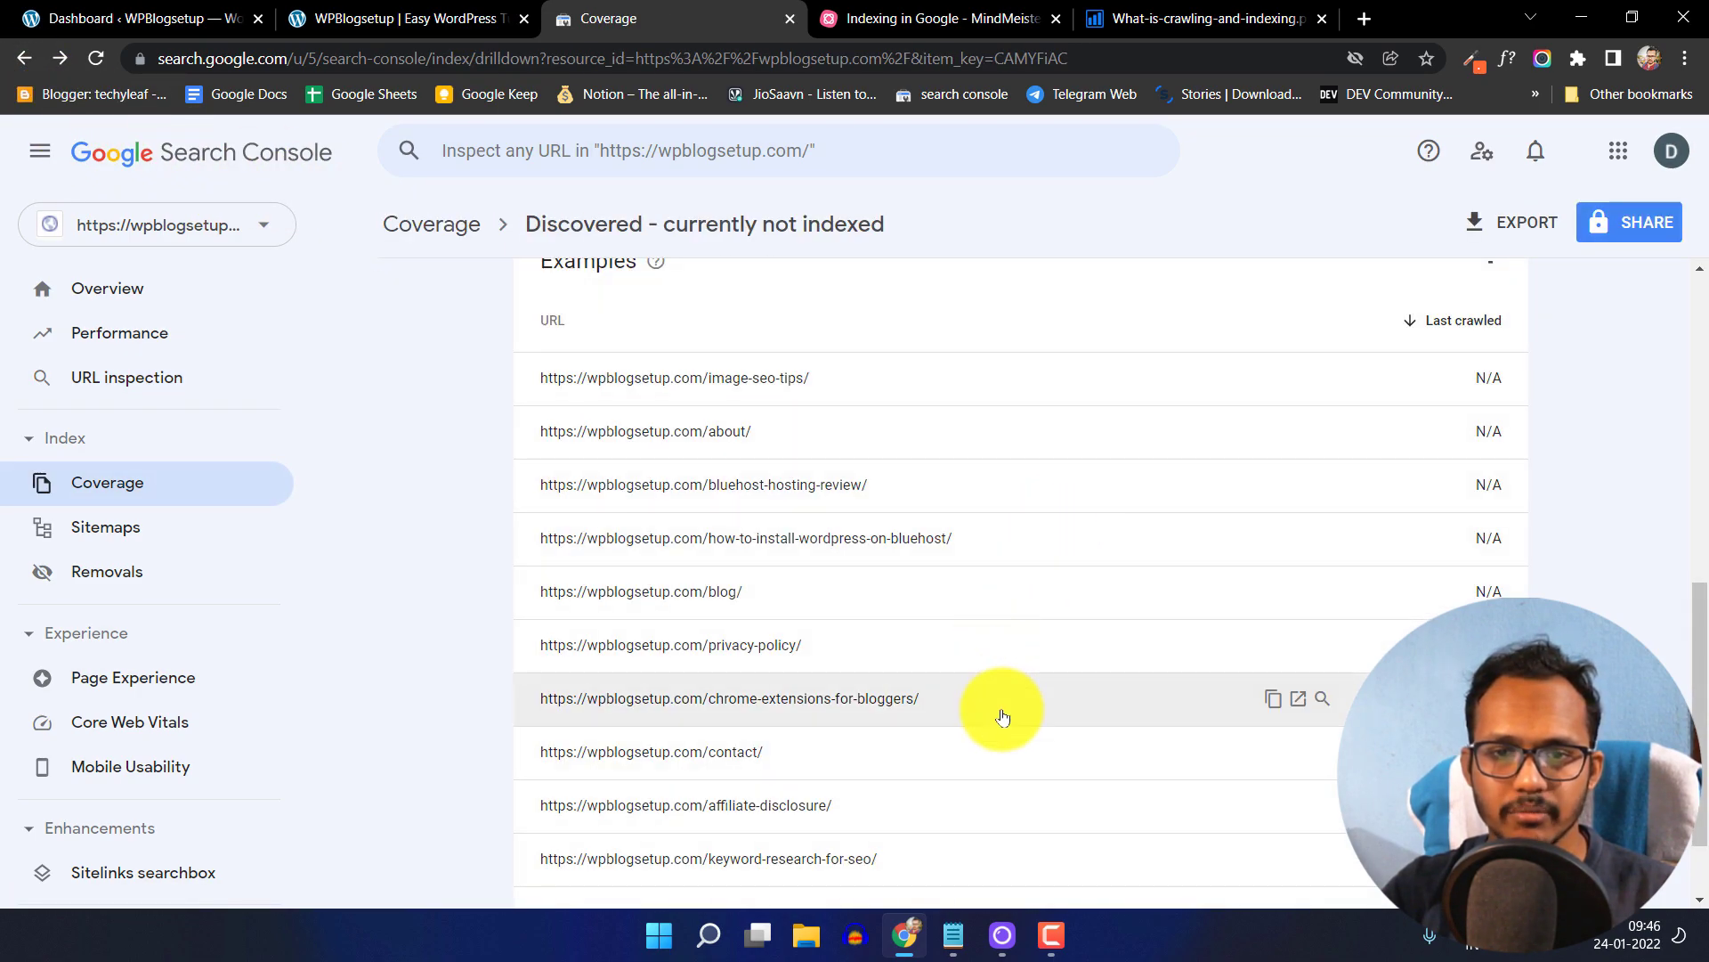
scroll(999, 709, down, 2)
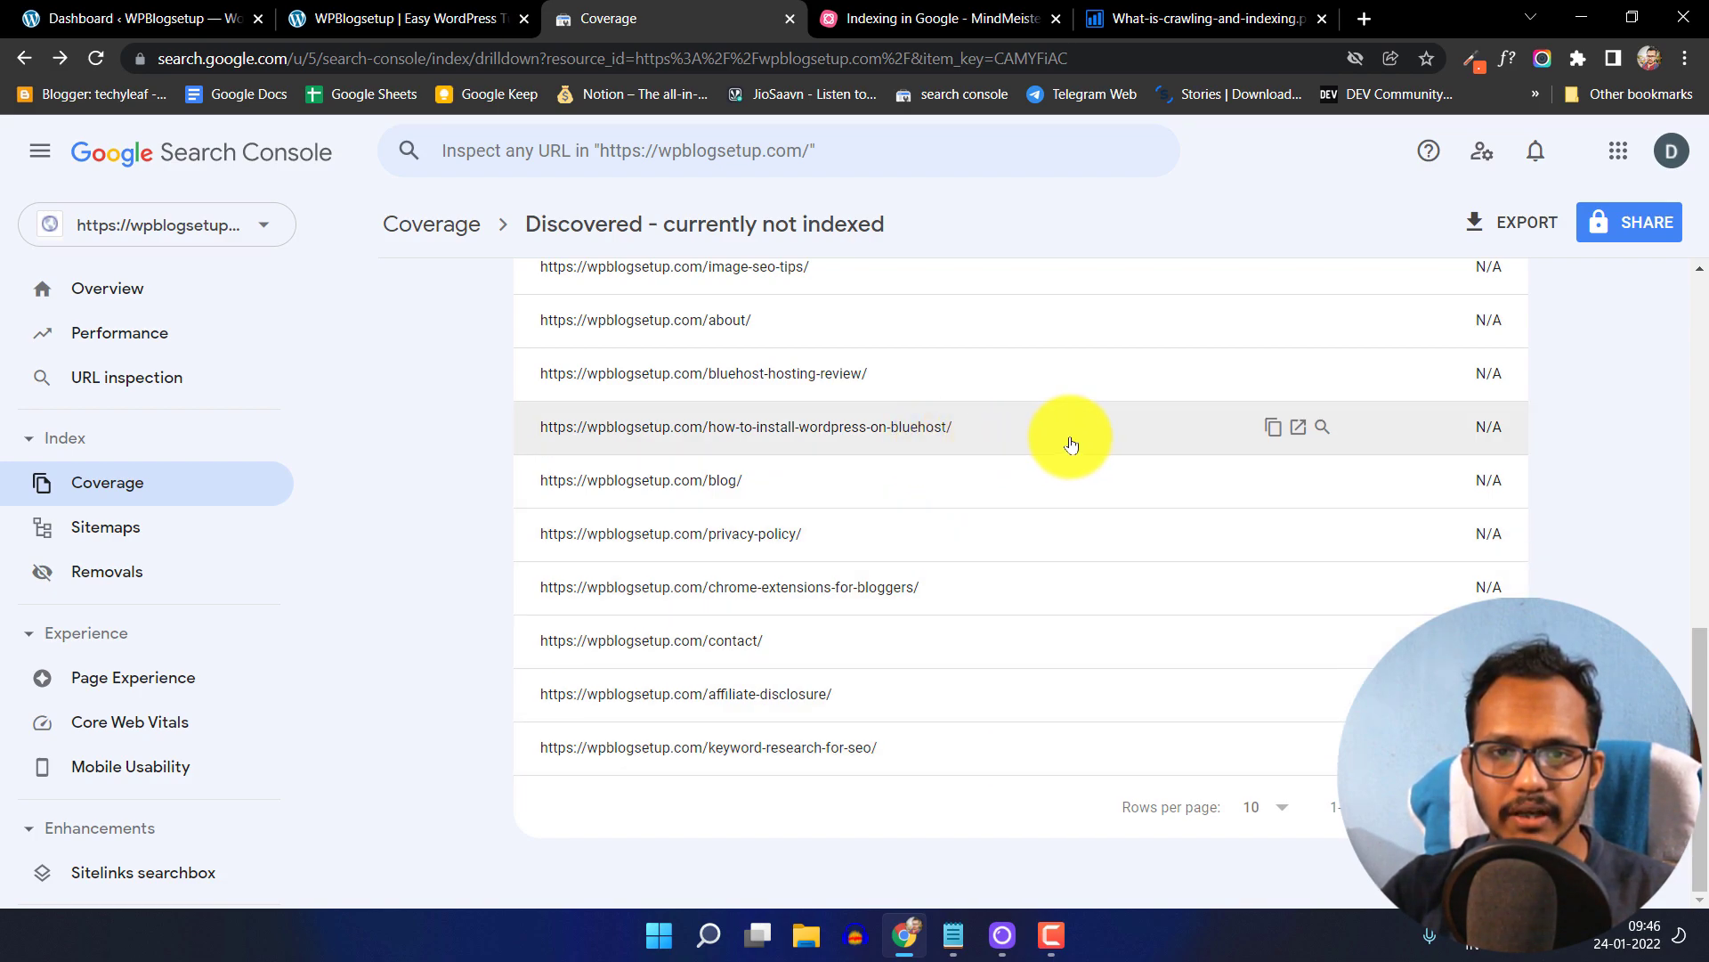
click(1274, 431)
click(764, 152)
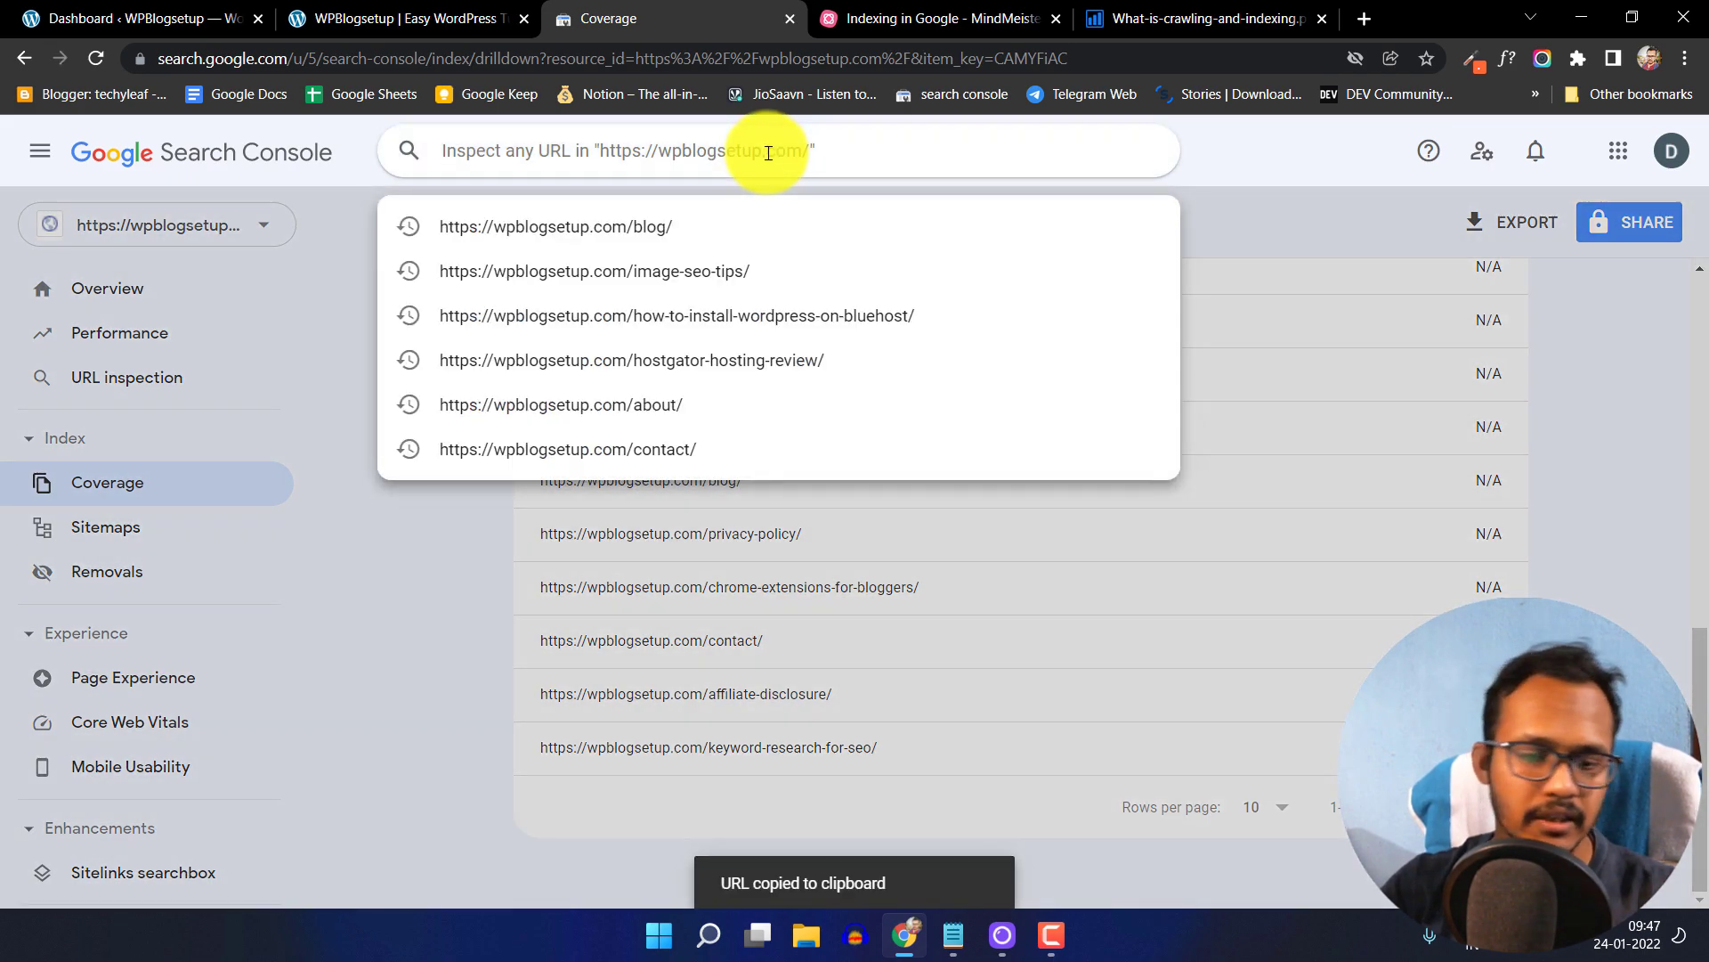
key(ctrl+v)
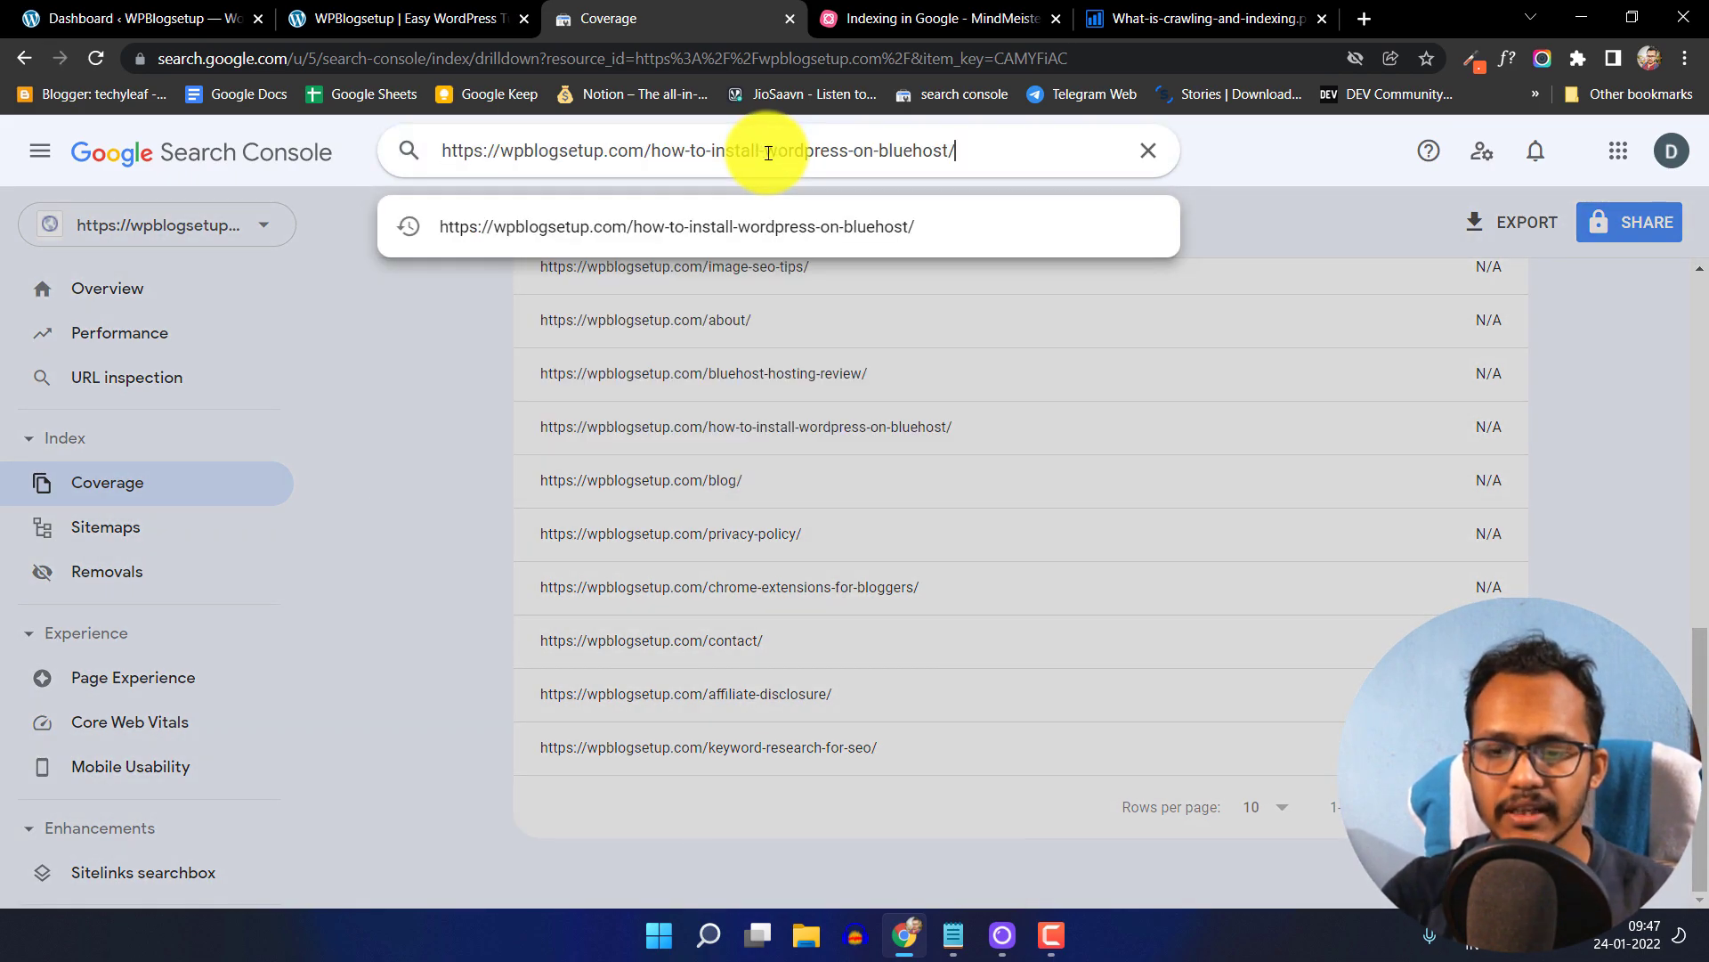
key(Return)
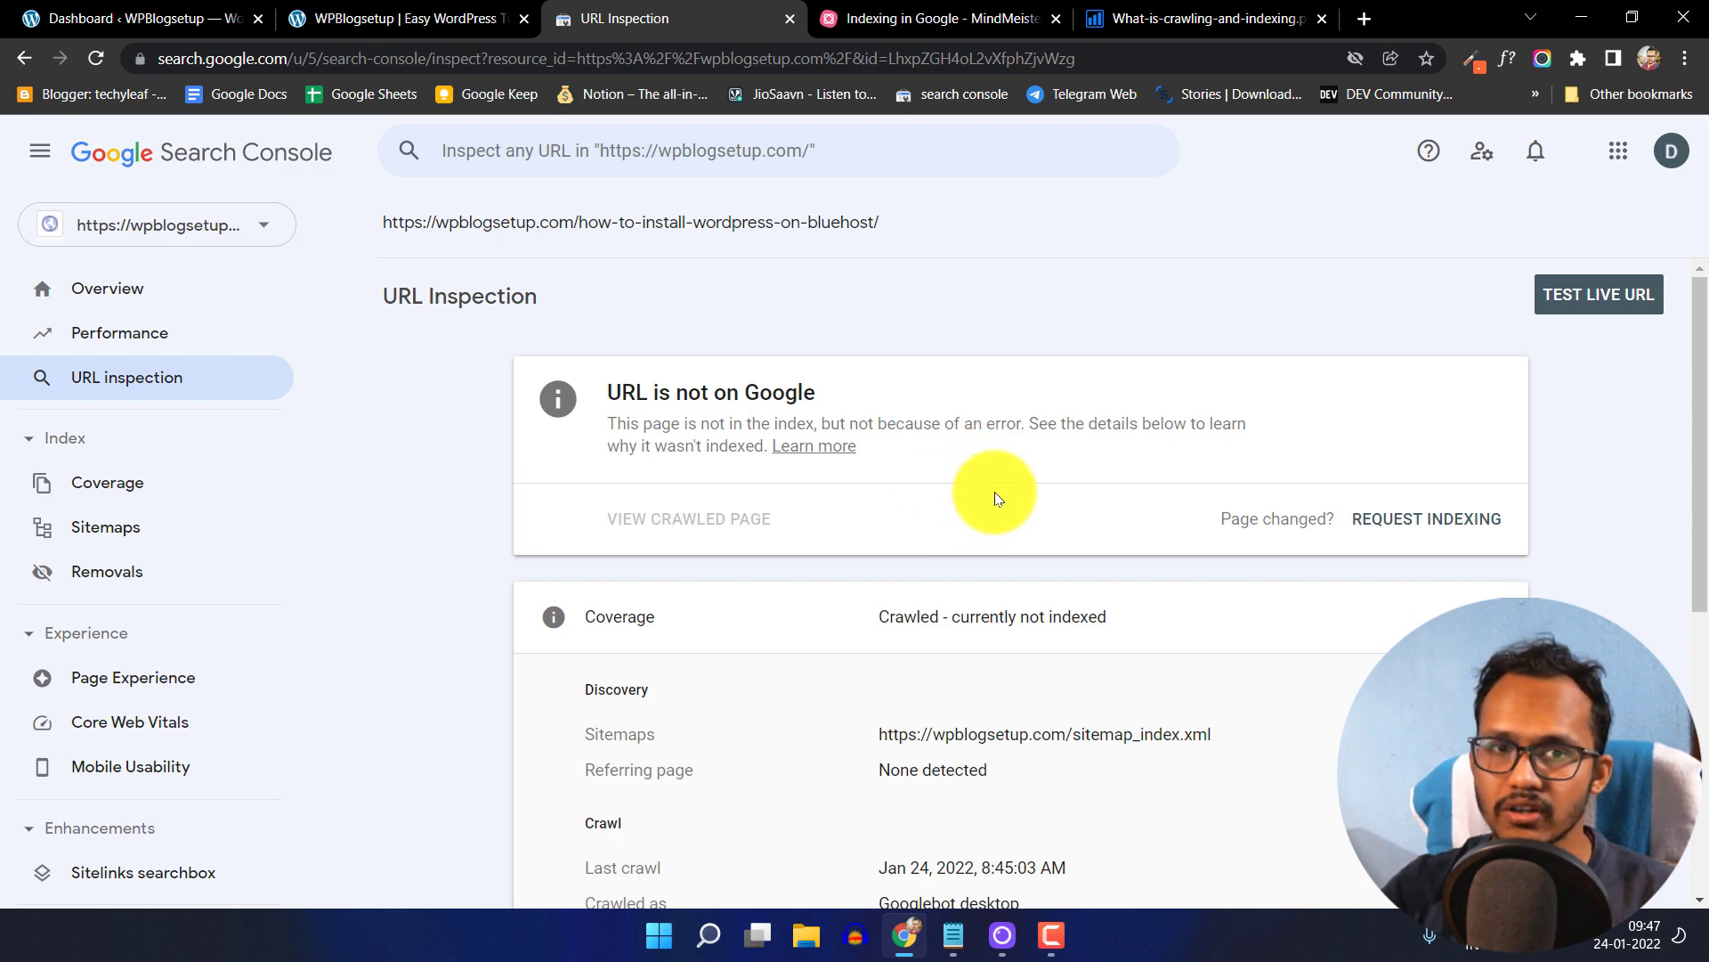
- Review the coverage details of the Bluehost installation page, then request indexing for it and dismiss the confirmation
scroll(990, 504, down, 4)
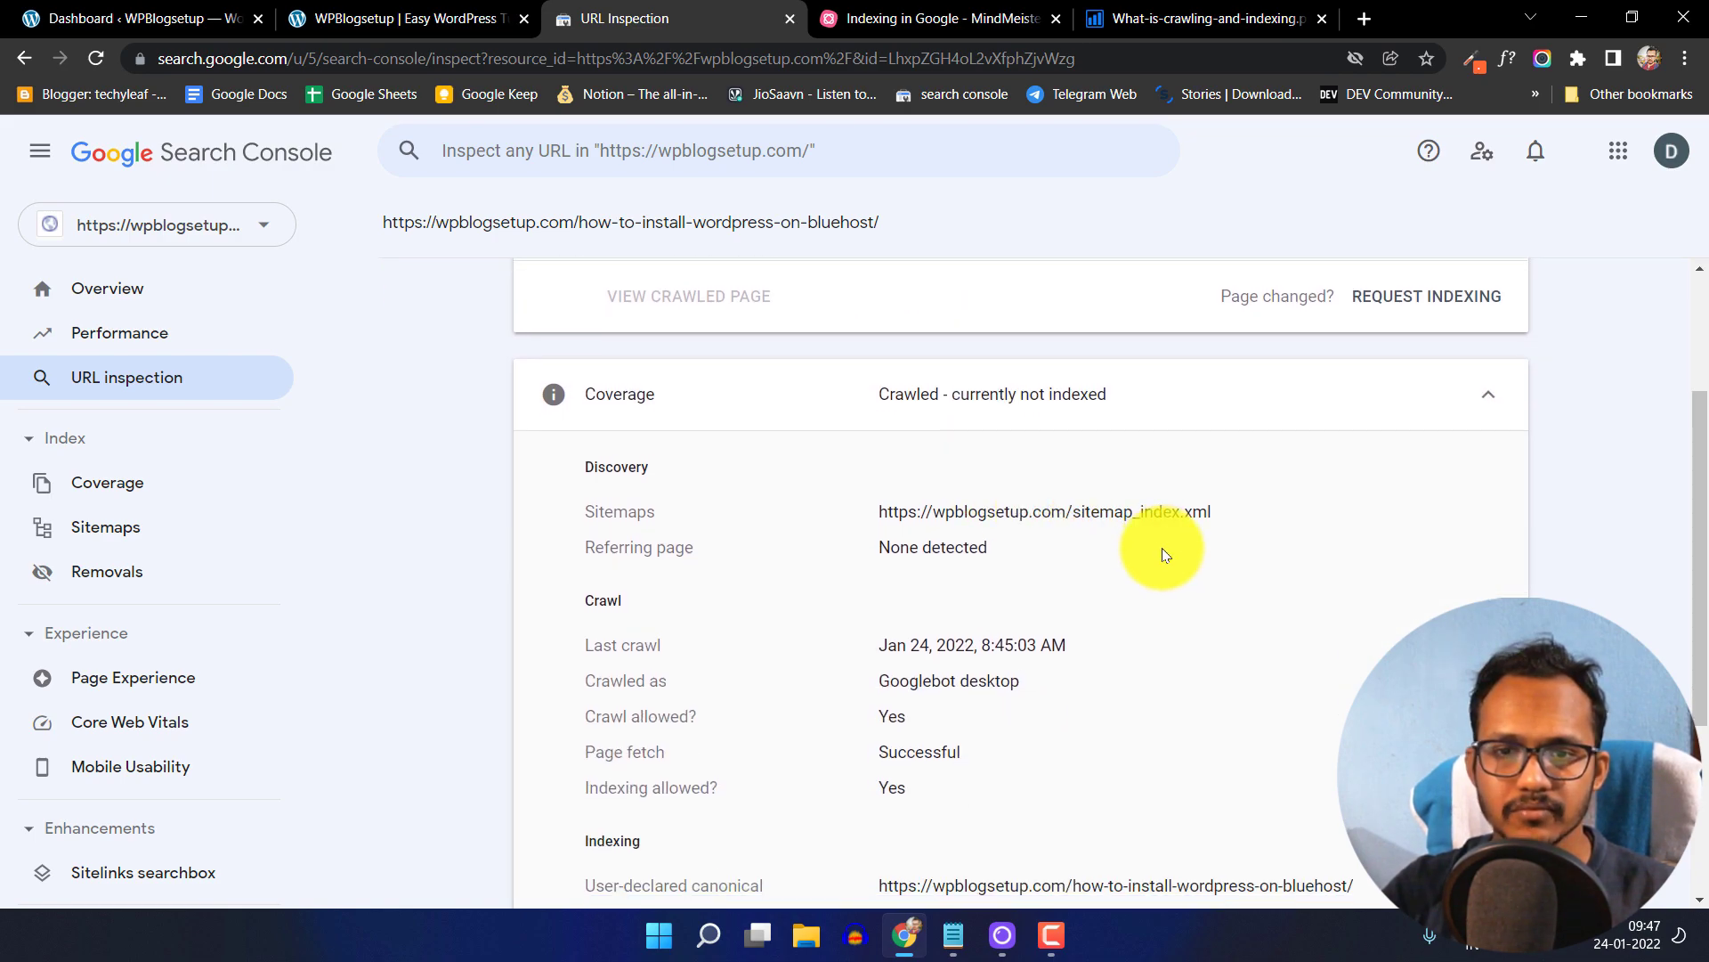
scroll(1108, 522, down, 1)
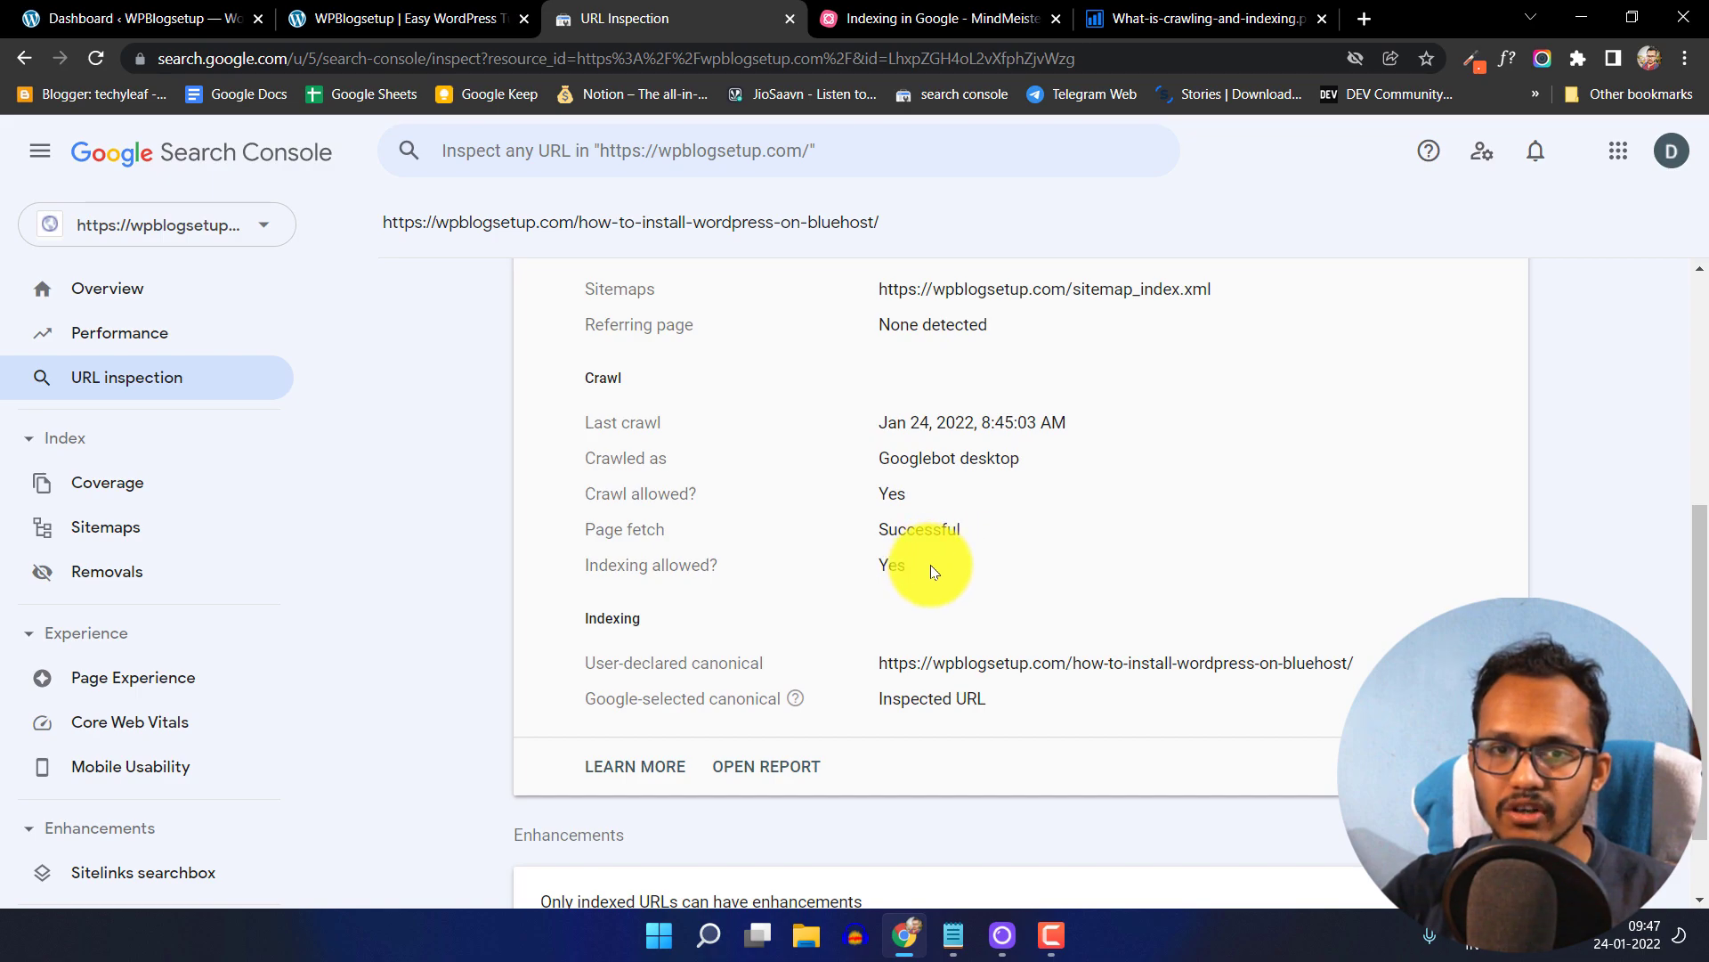
scroll(947, 547, down, 1)
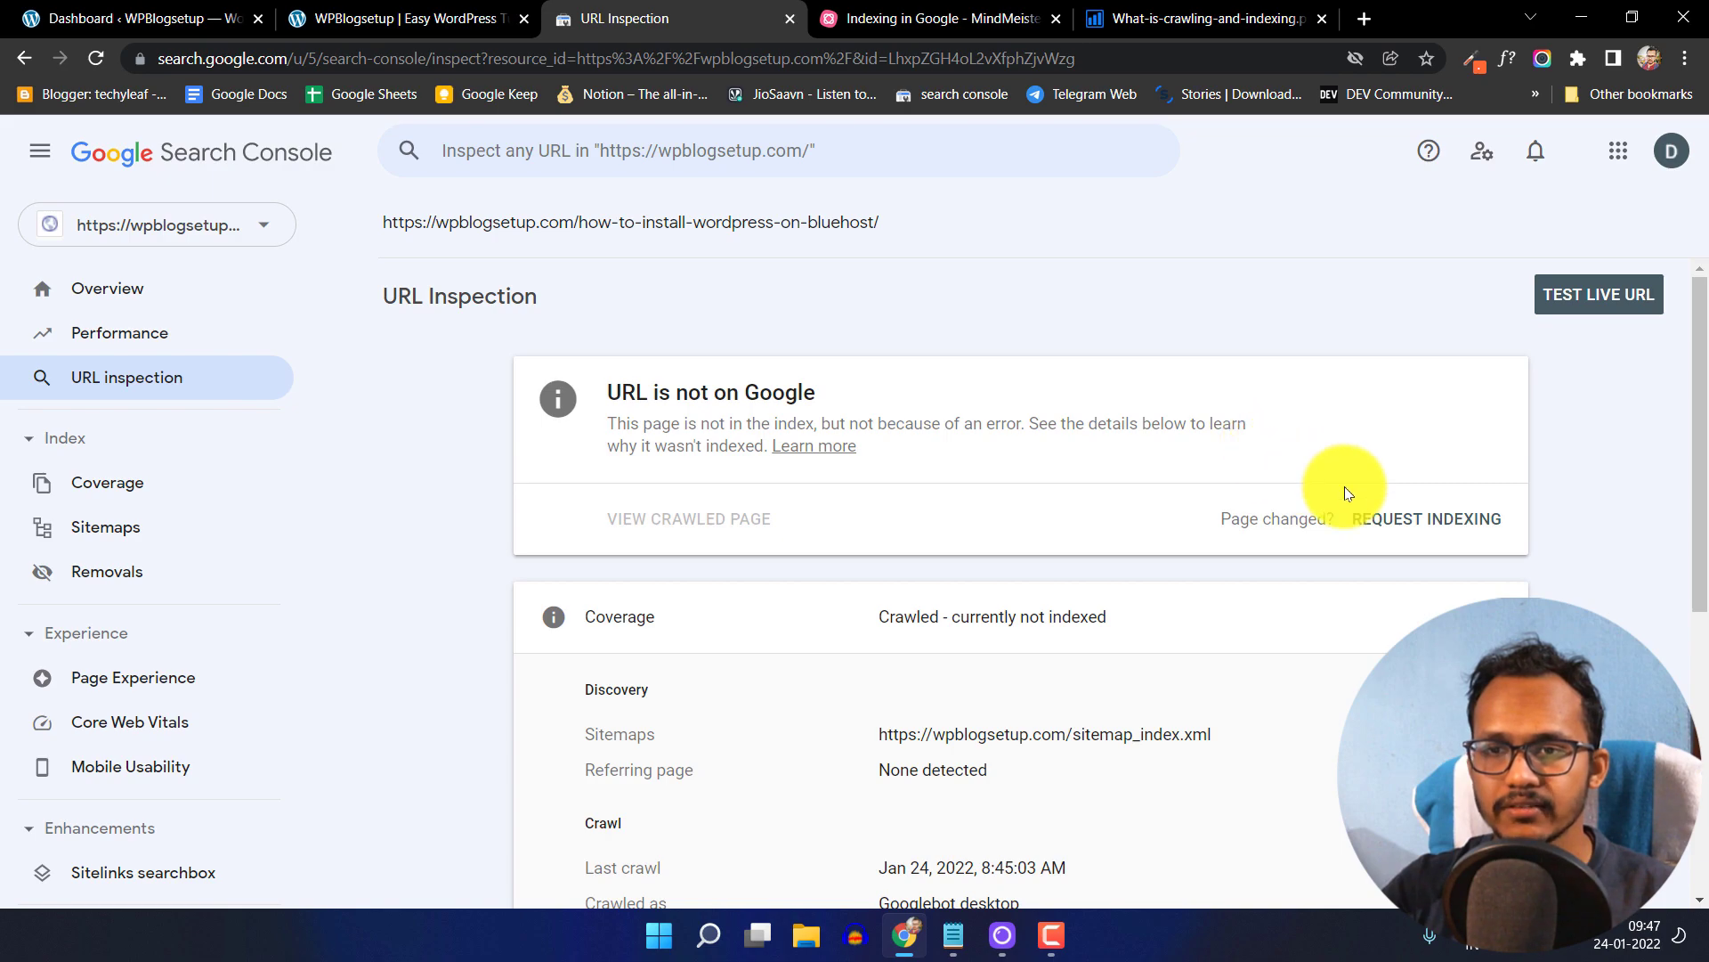
click(1434, 520)
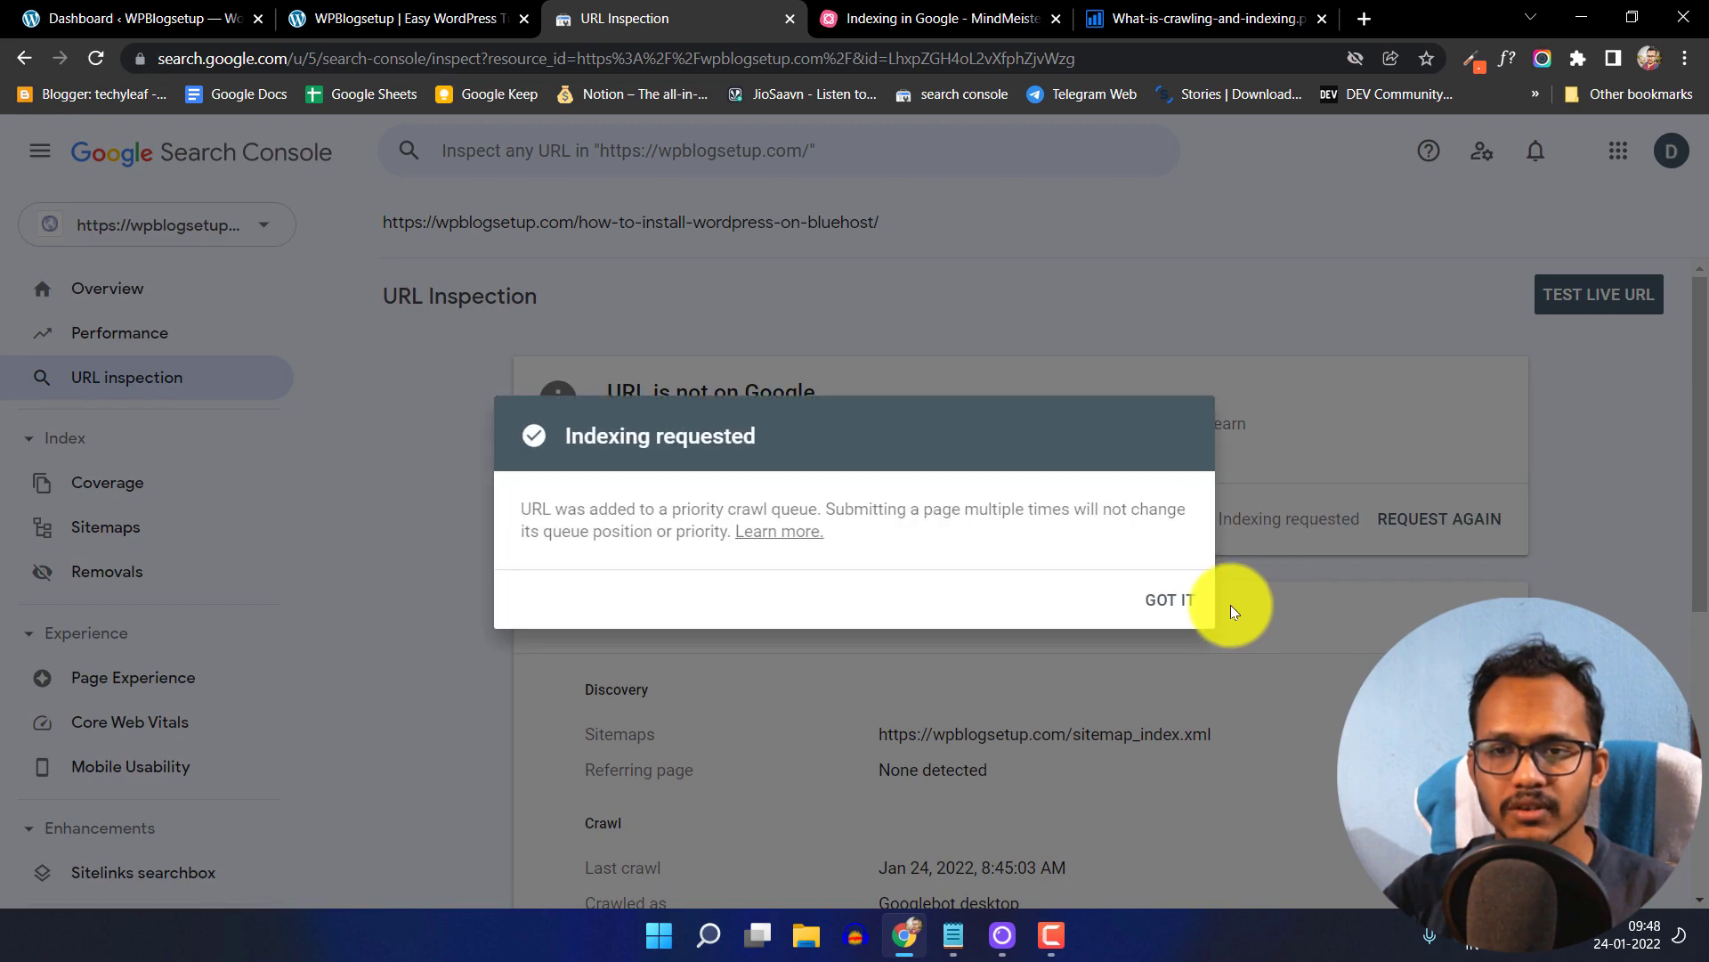
click(1170, 601)
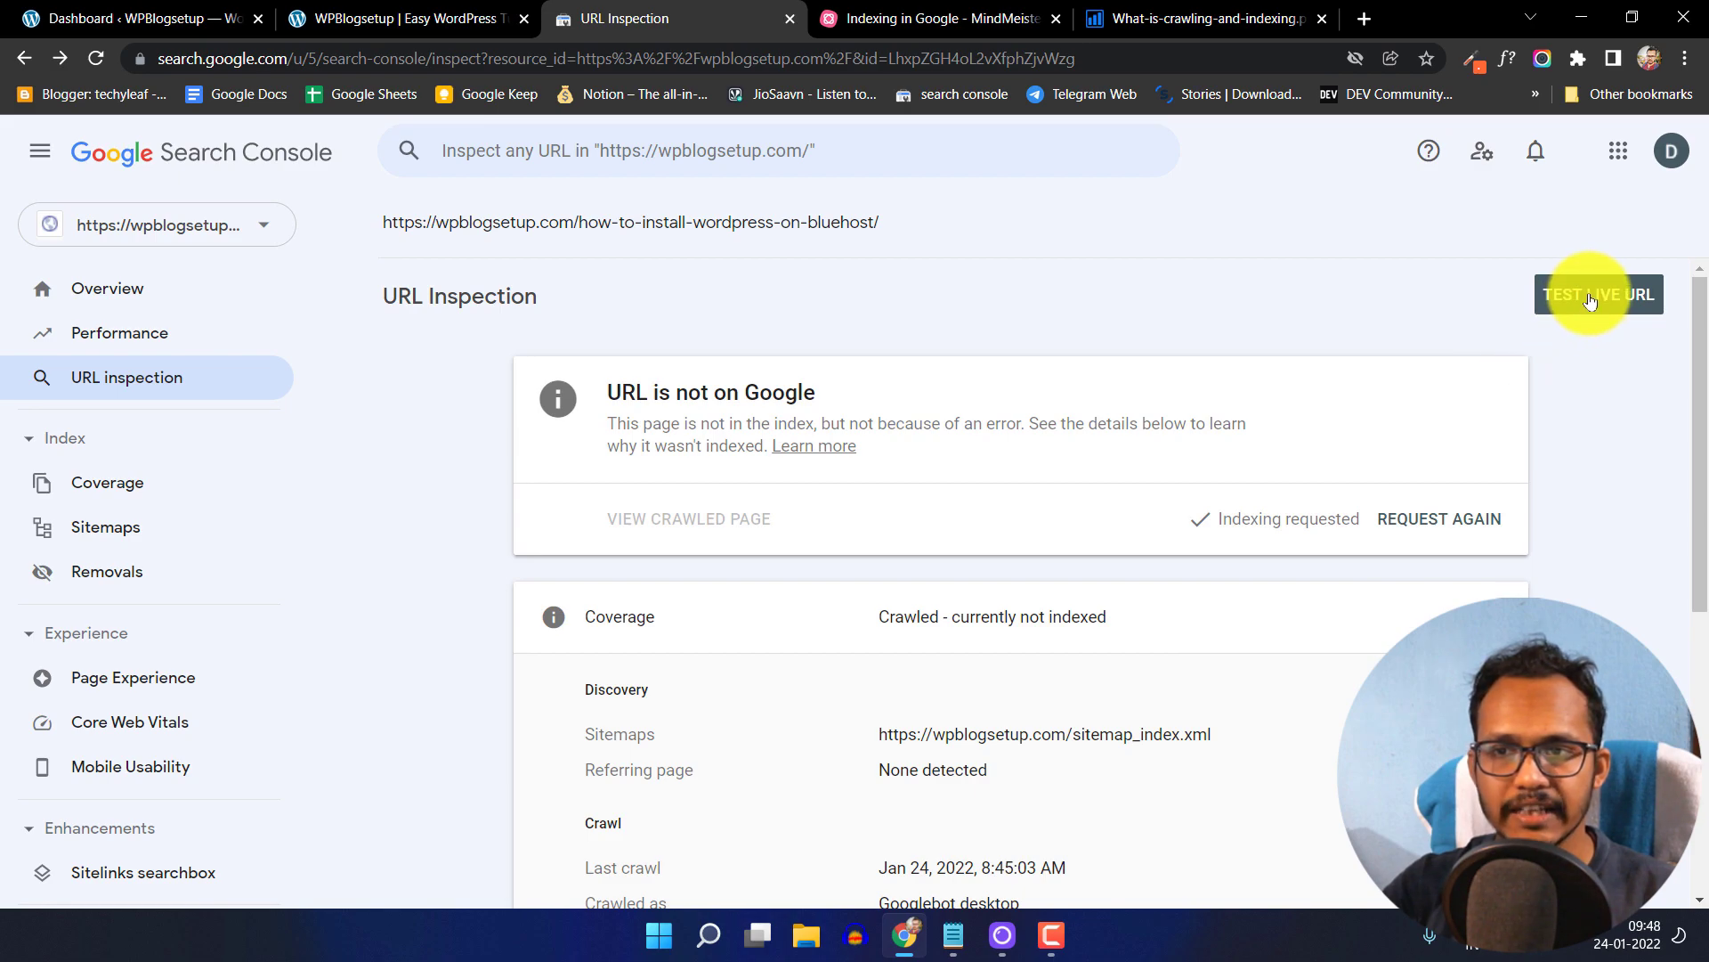
- Run a live test of the Bluehost installation page's URL and review its availability, crawl, indexing and enhancement details
click(1590, 298)
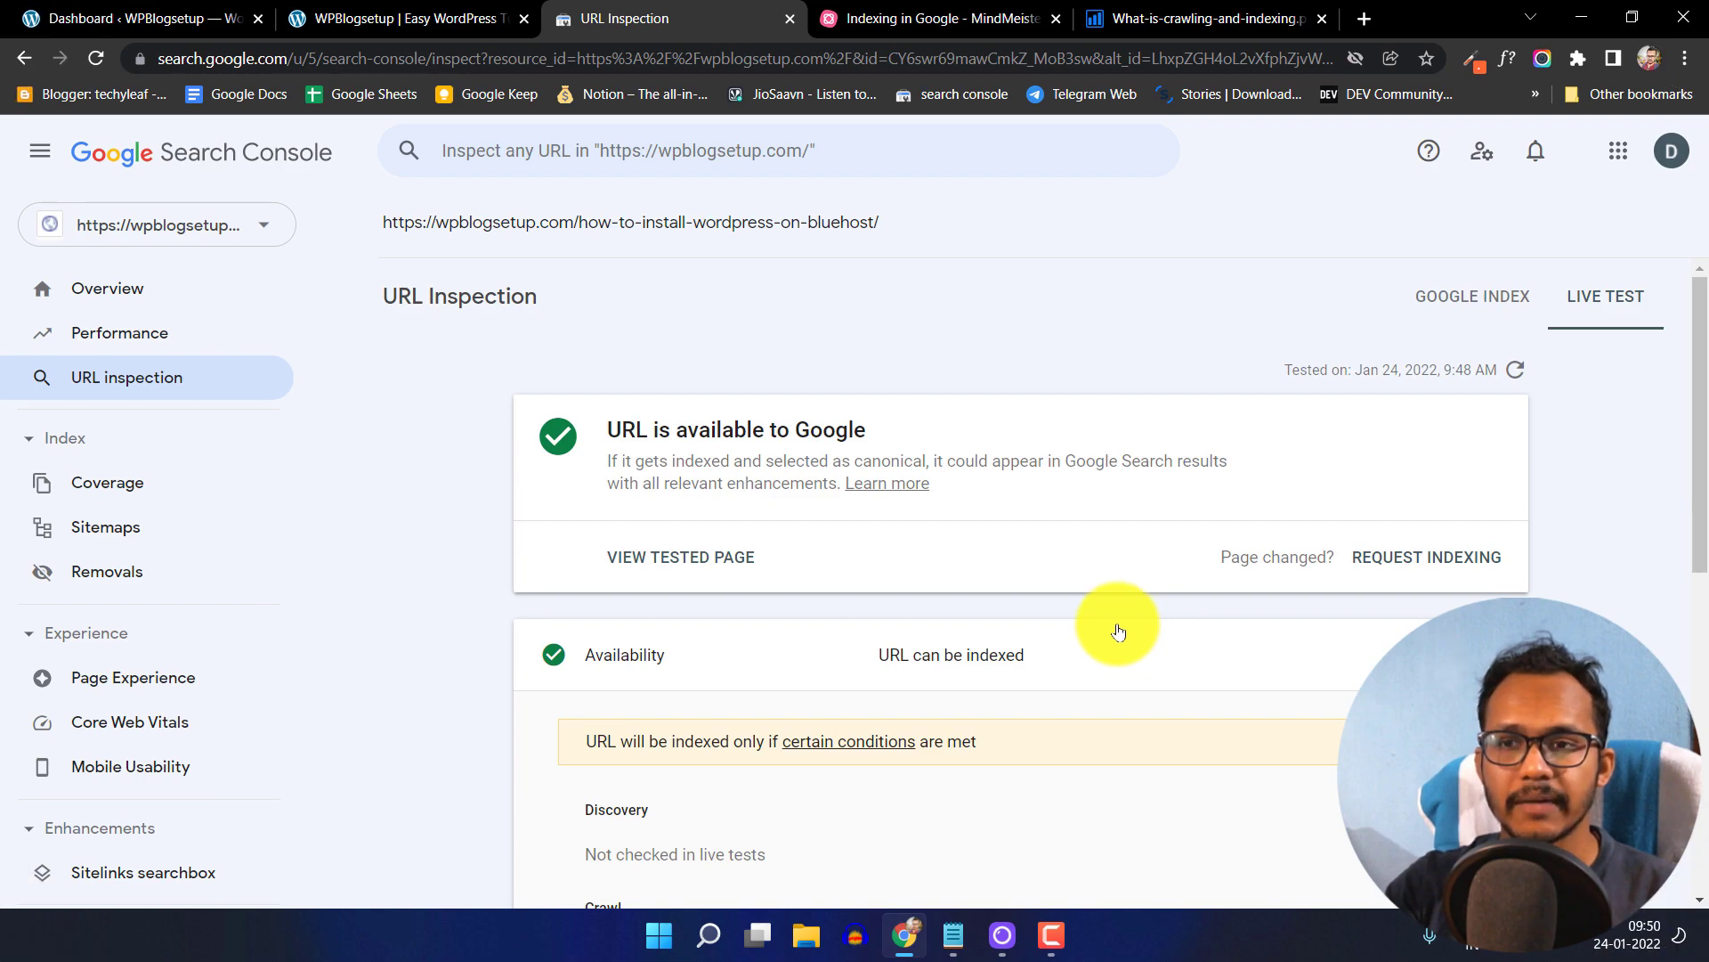
scroll(1113, 636, down, 2)
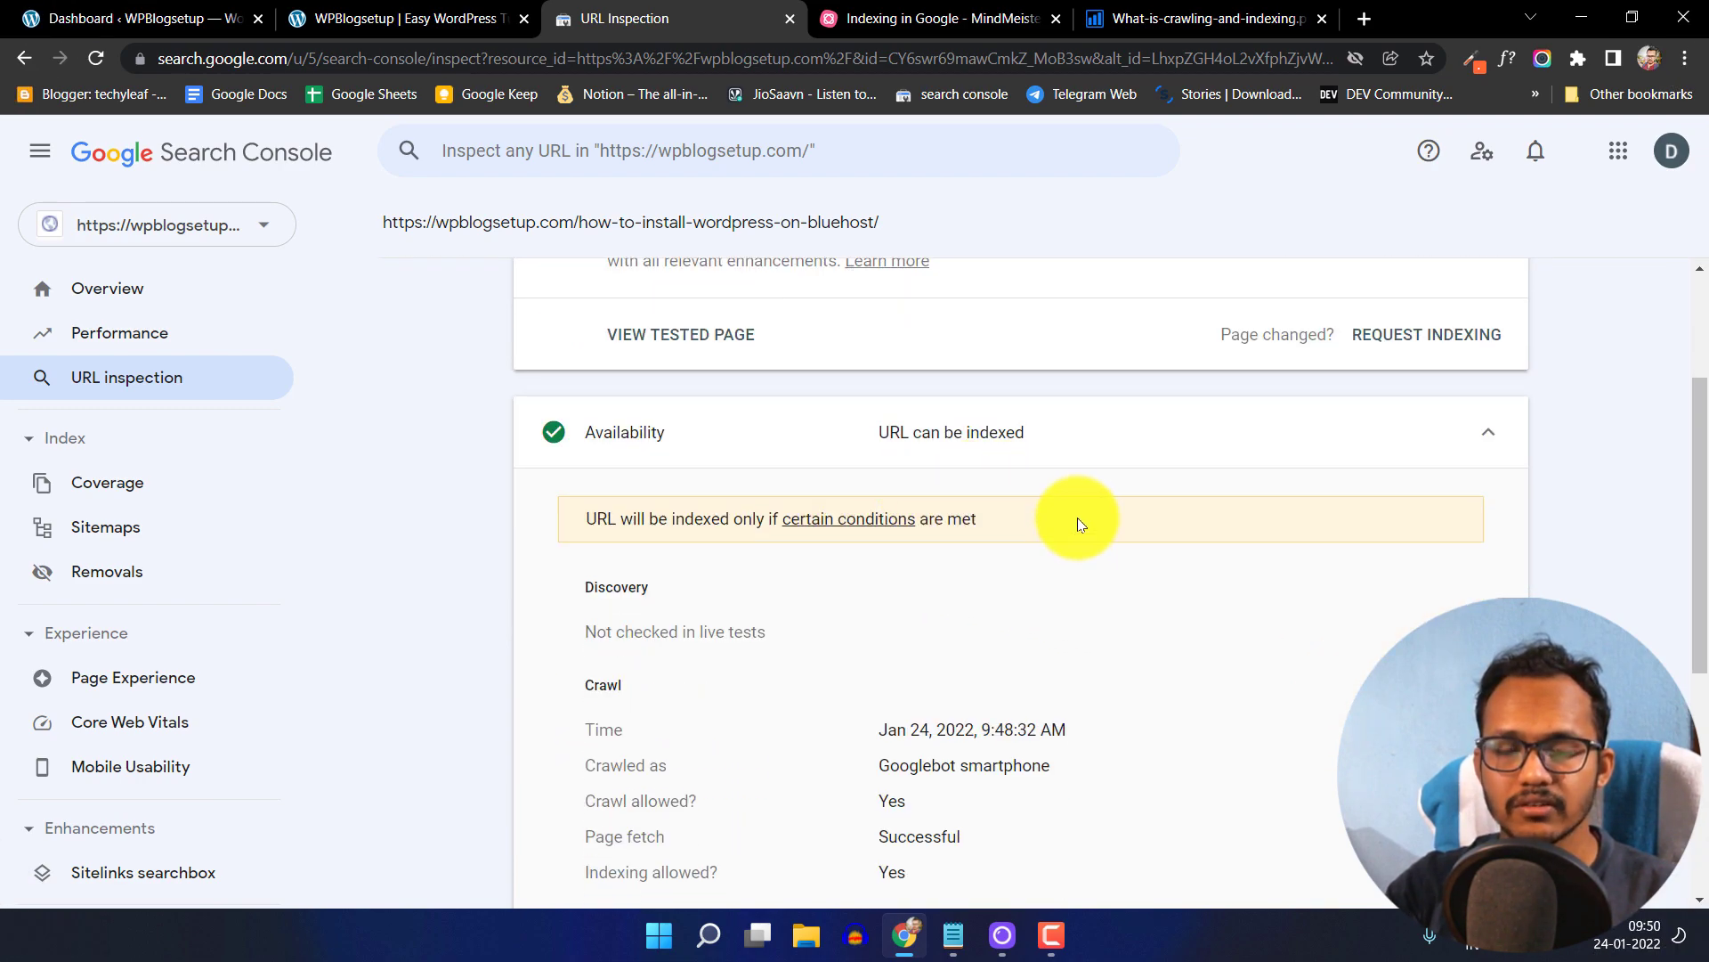
scroll(1169, 540, down, 4)
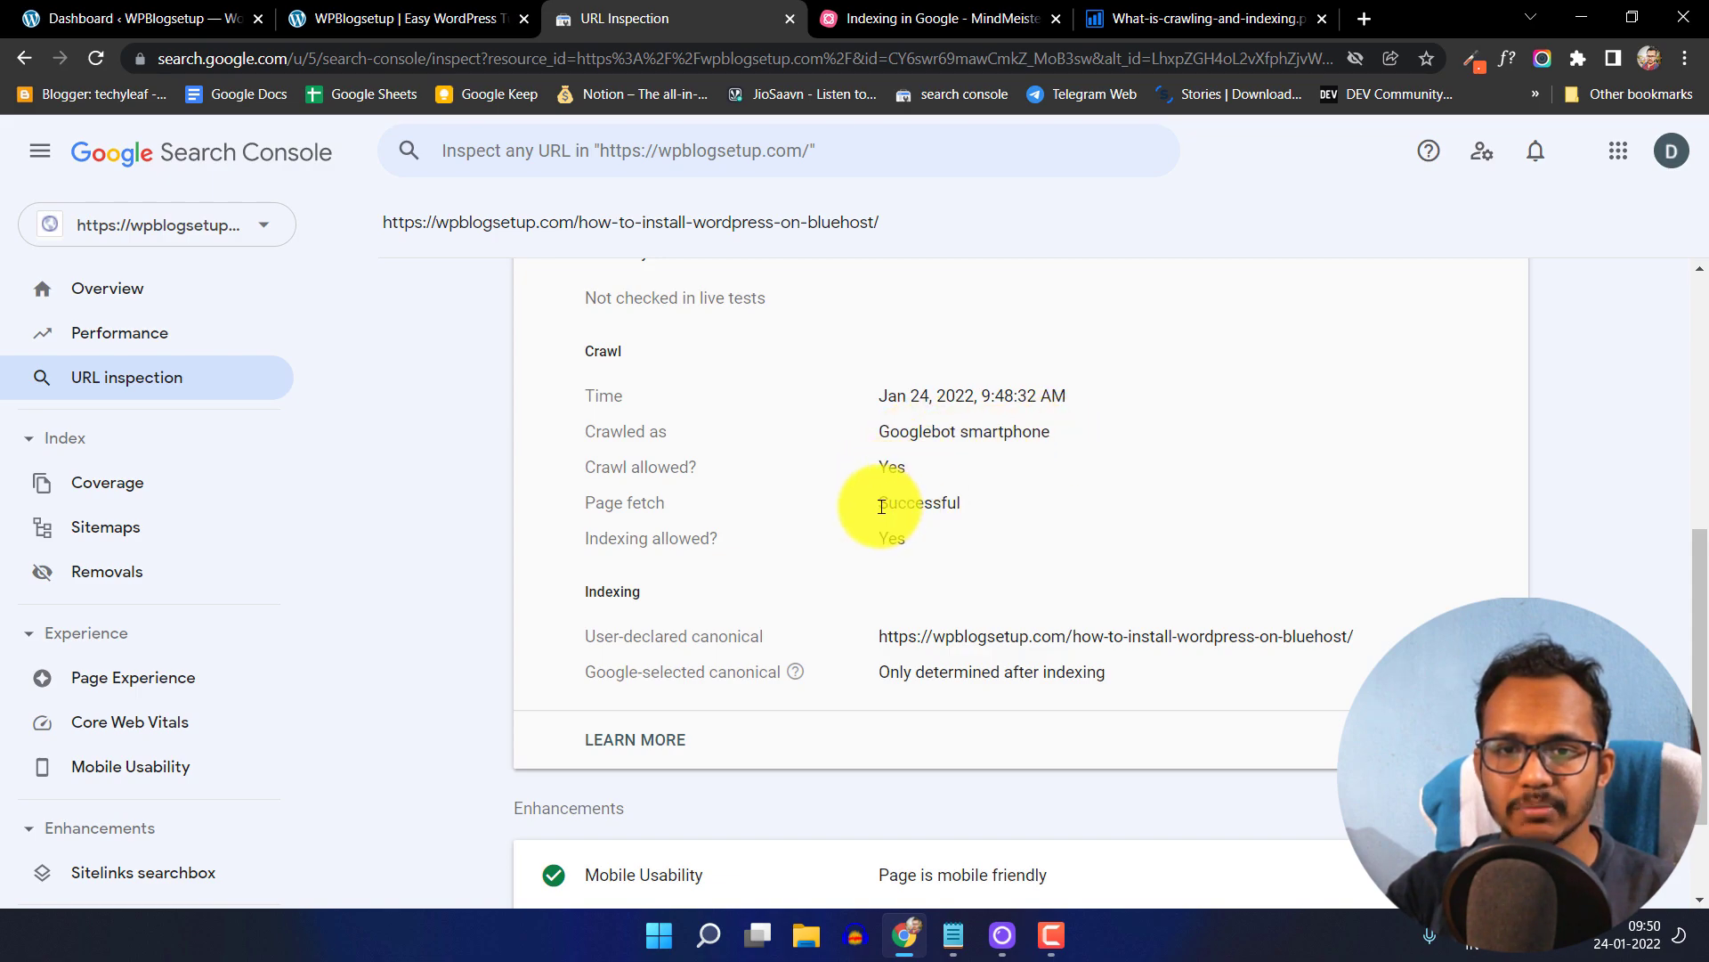
scroll(1068, 516, down, 2)
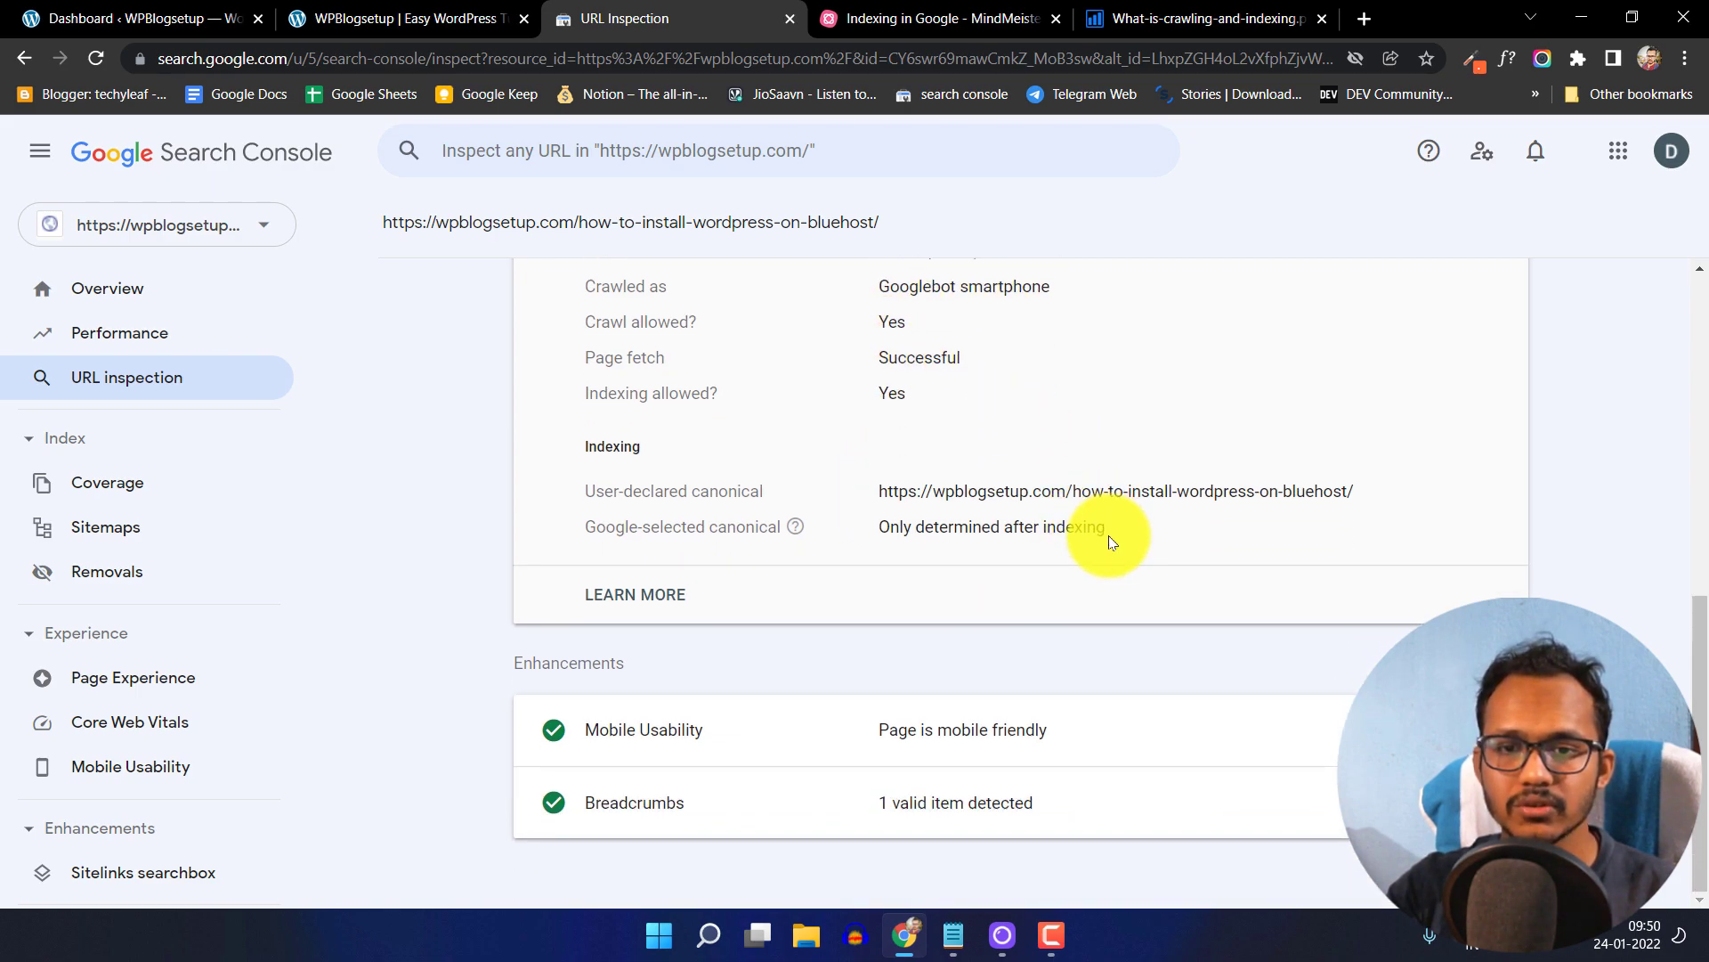
scroll(1124, 521, up, 5)
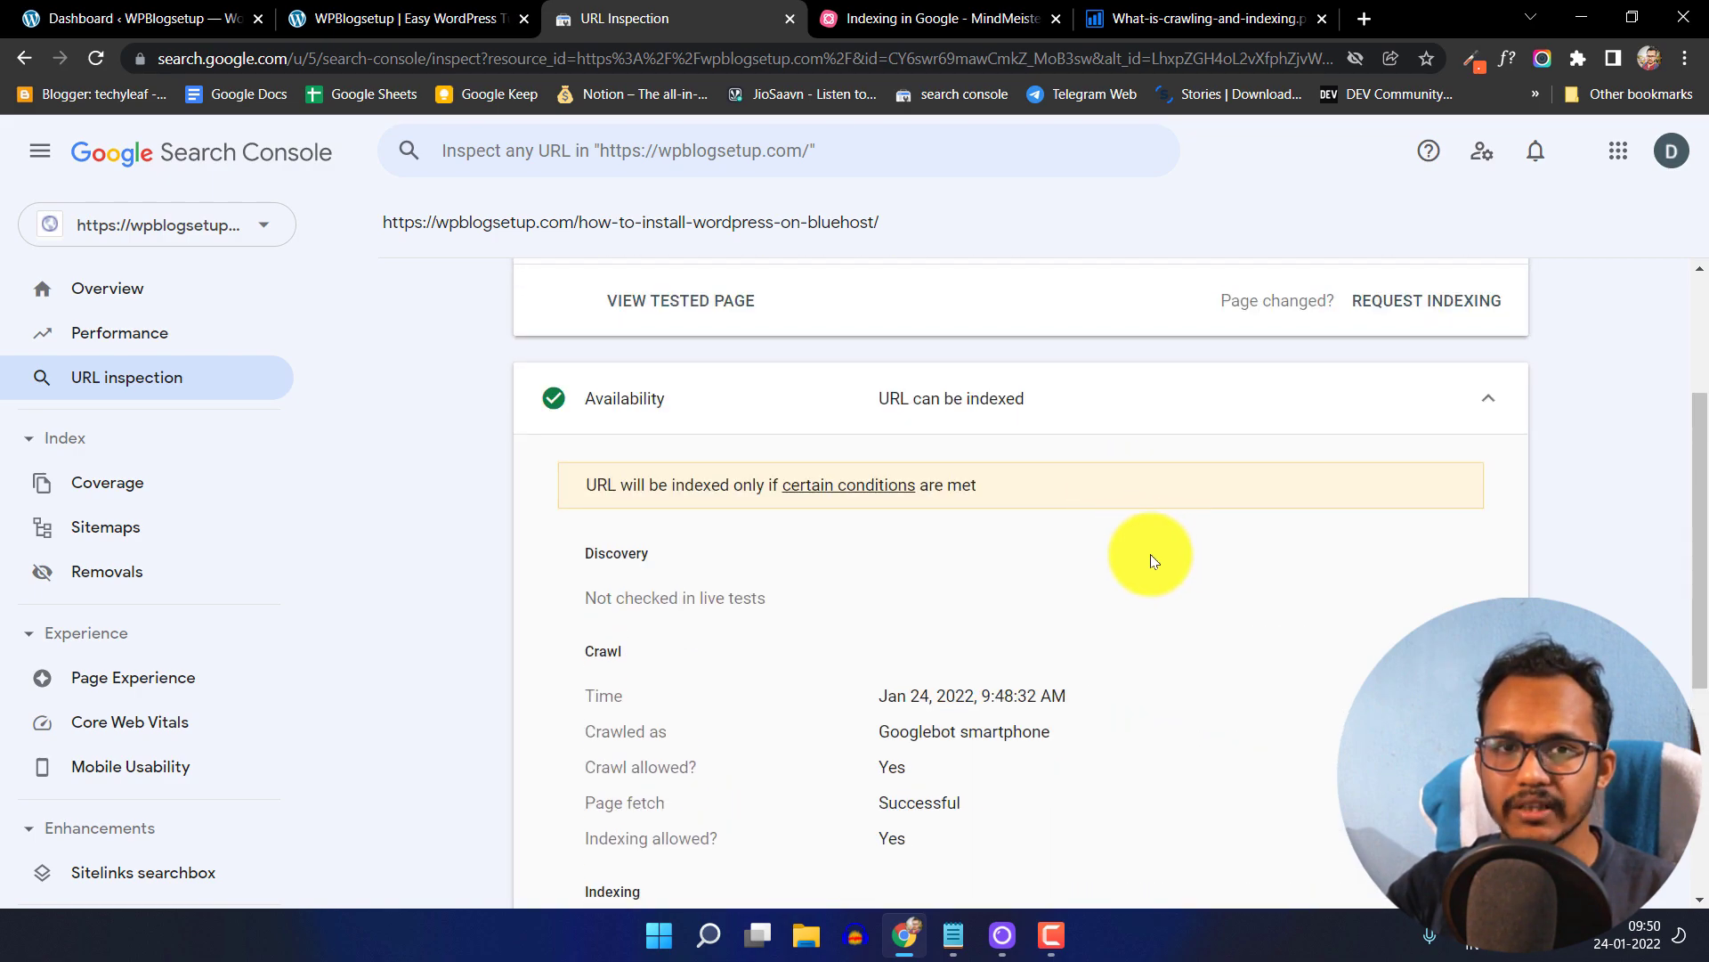
scroll(1221, 538, down, 5)
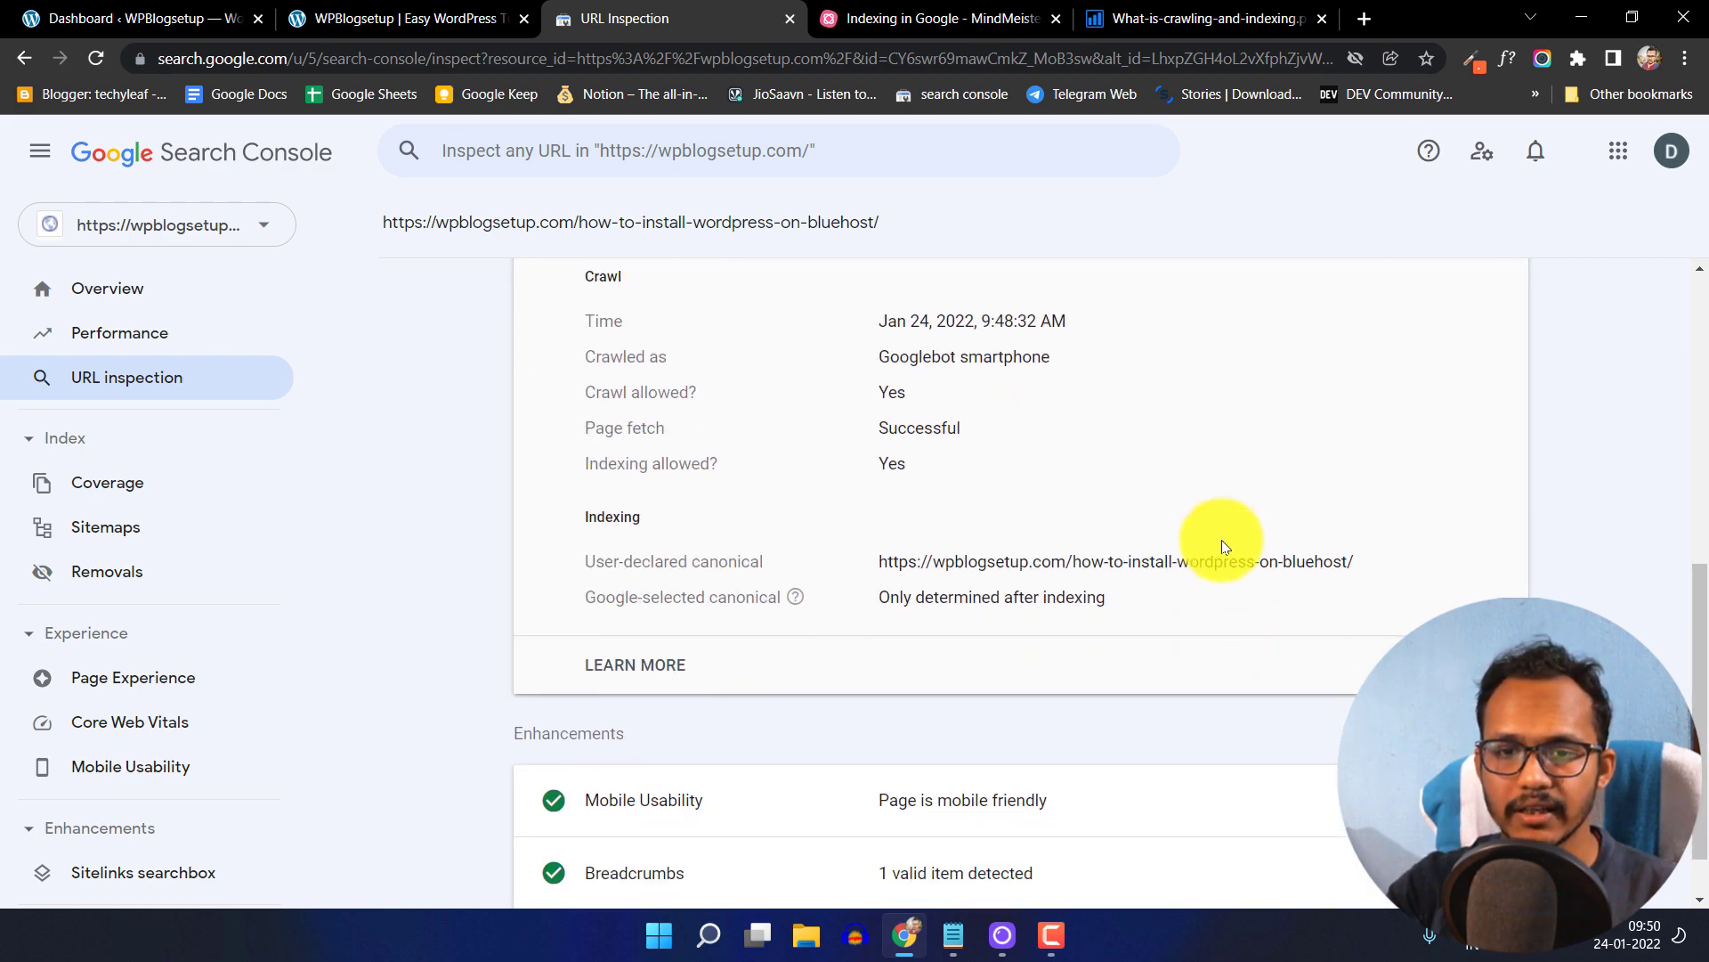
- Open the live test's Mobile Usability result and view the tested page's HTML
click(1272, 729)
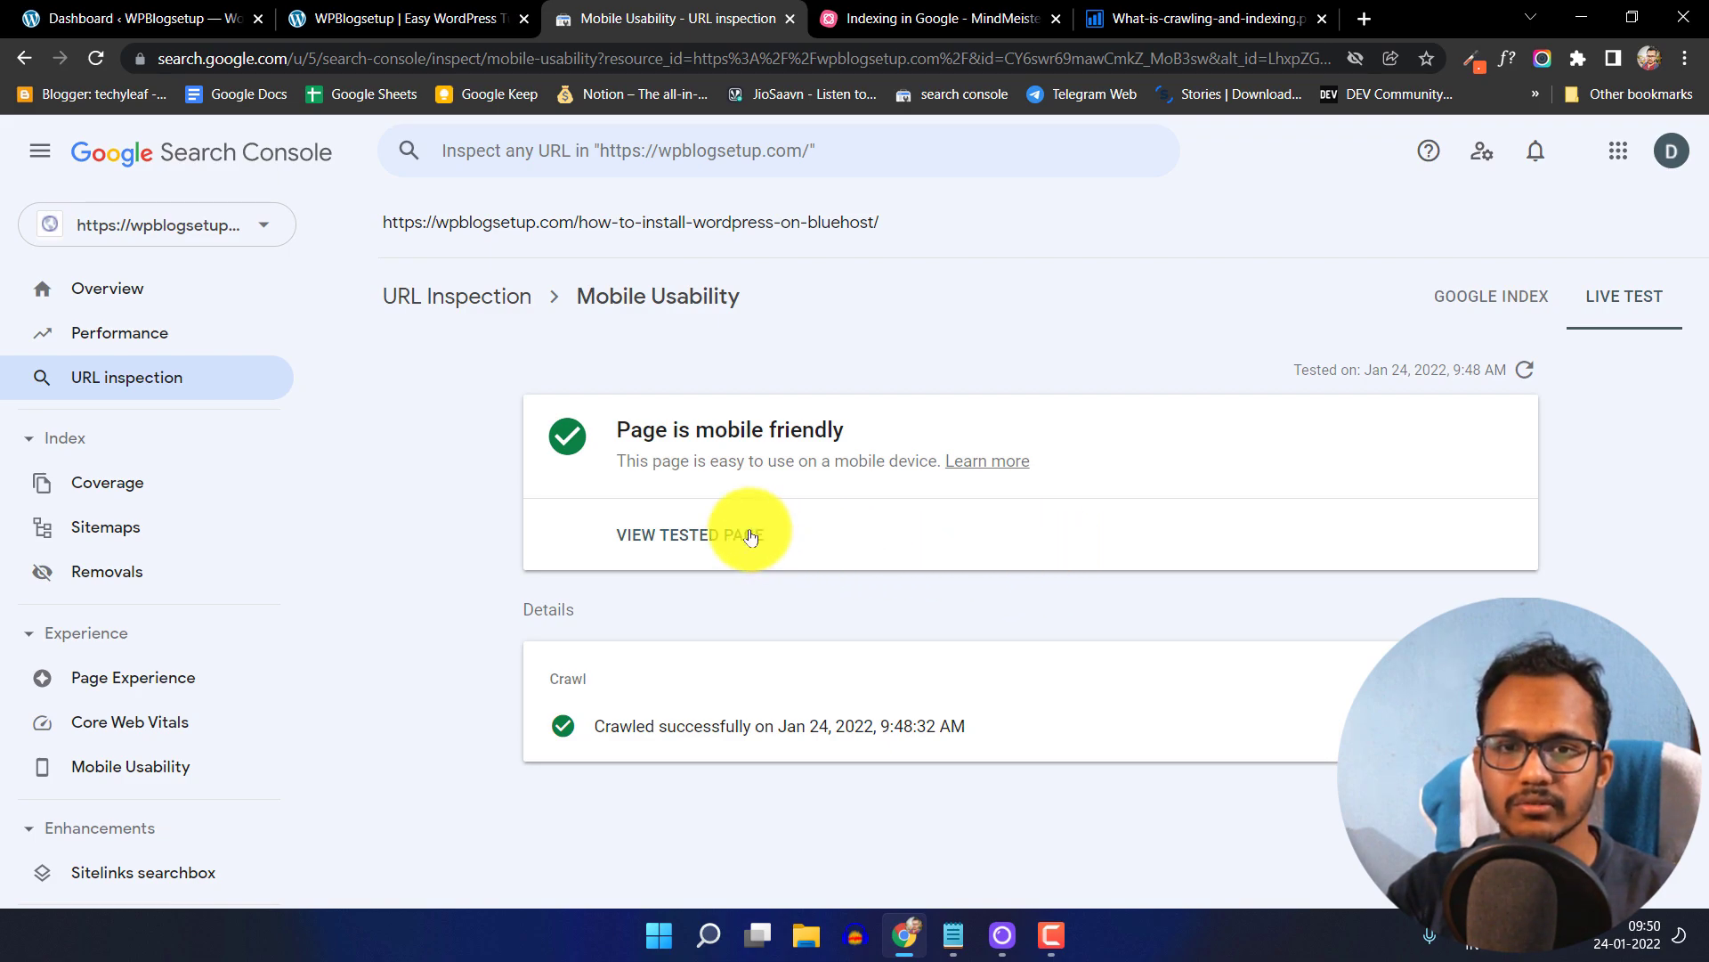
click(710, 535)
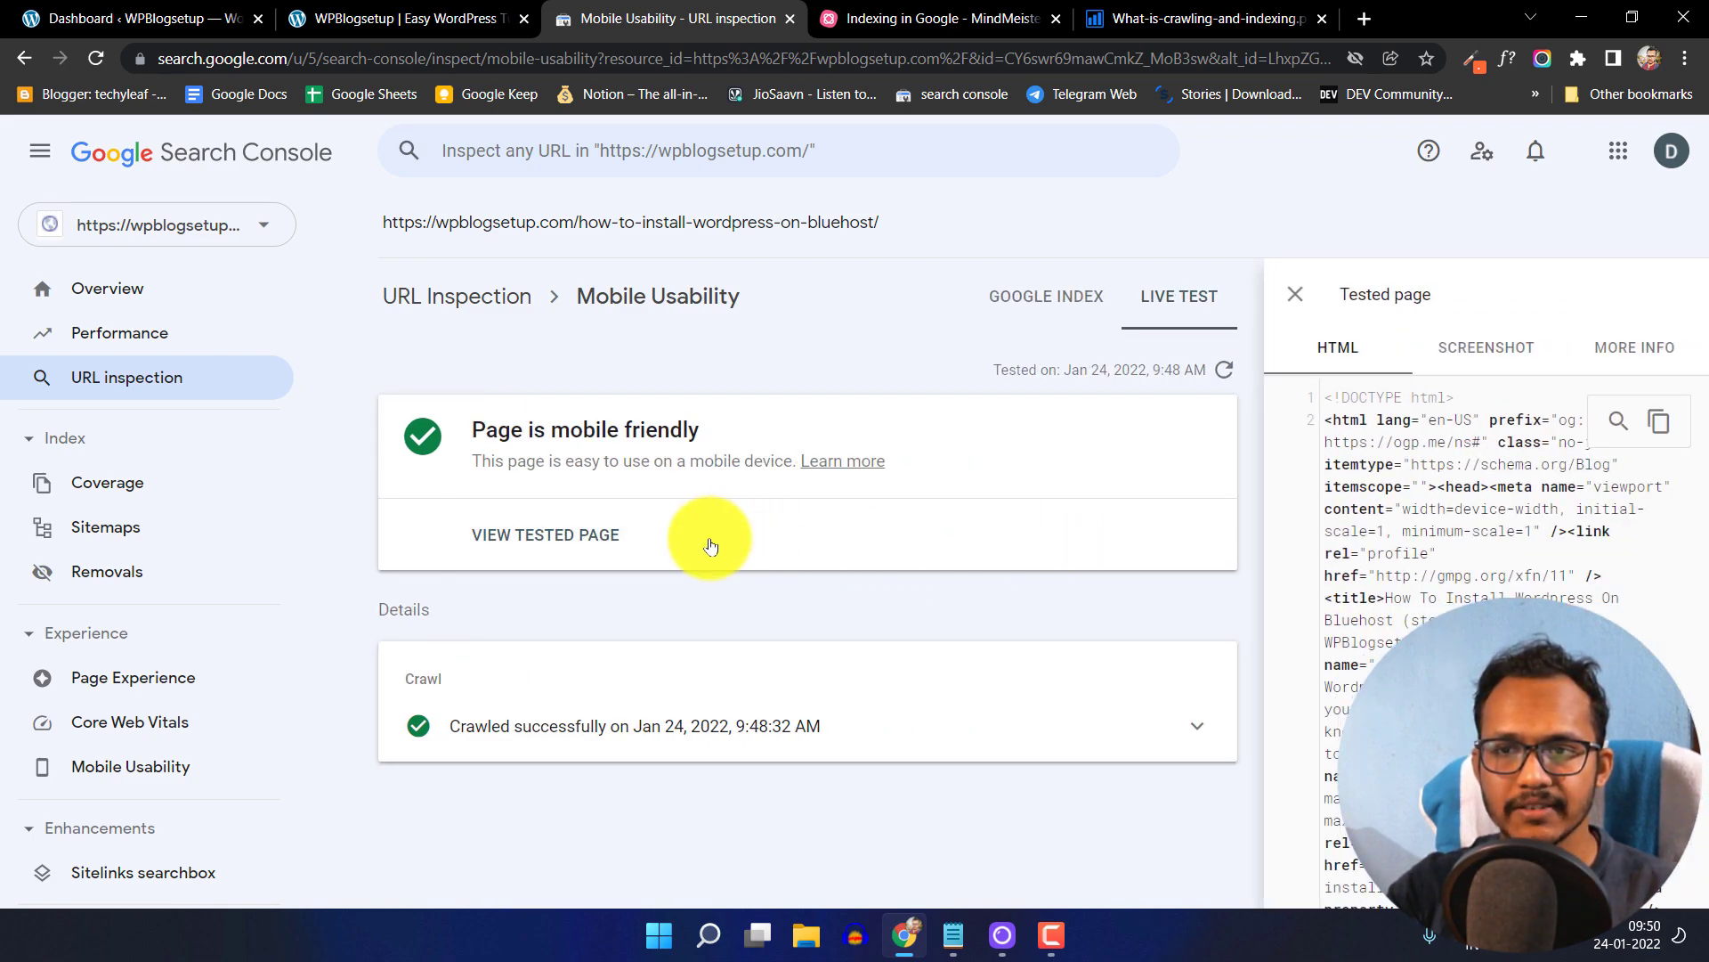
- View the tested Bluehost installation page's rendered mobile screenshot, then close the tested-page view and return to the live URL inspection result
click(1471, 350)
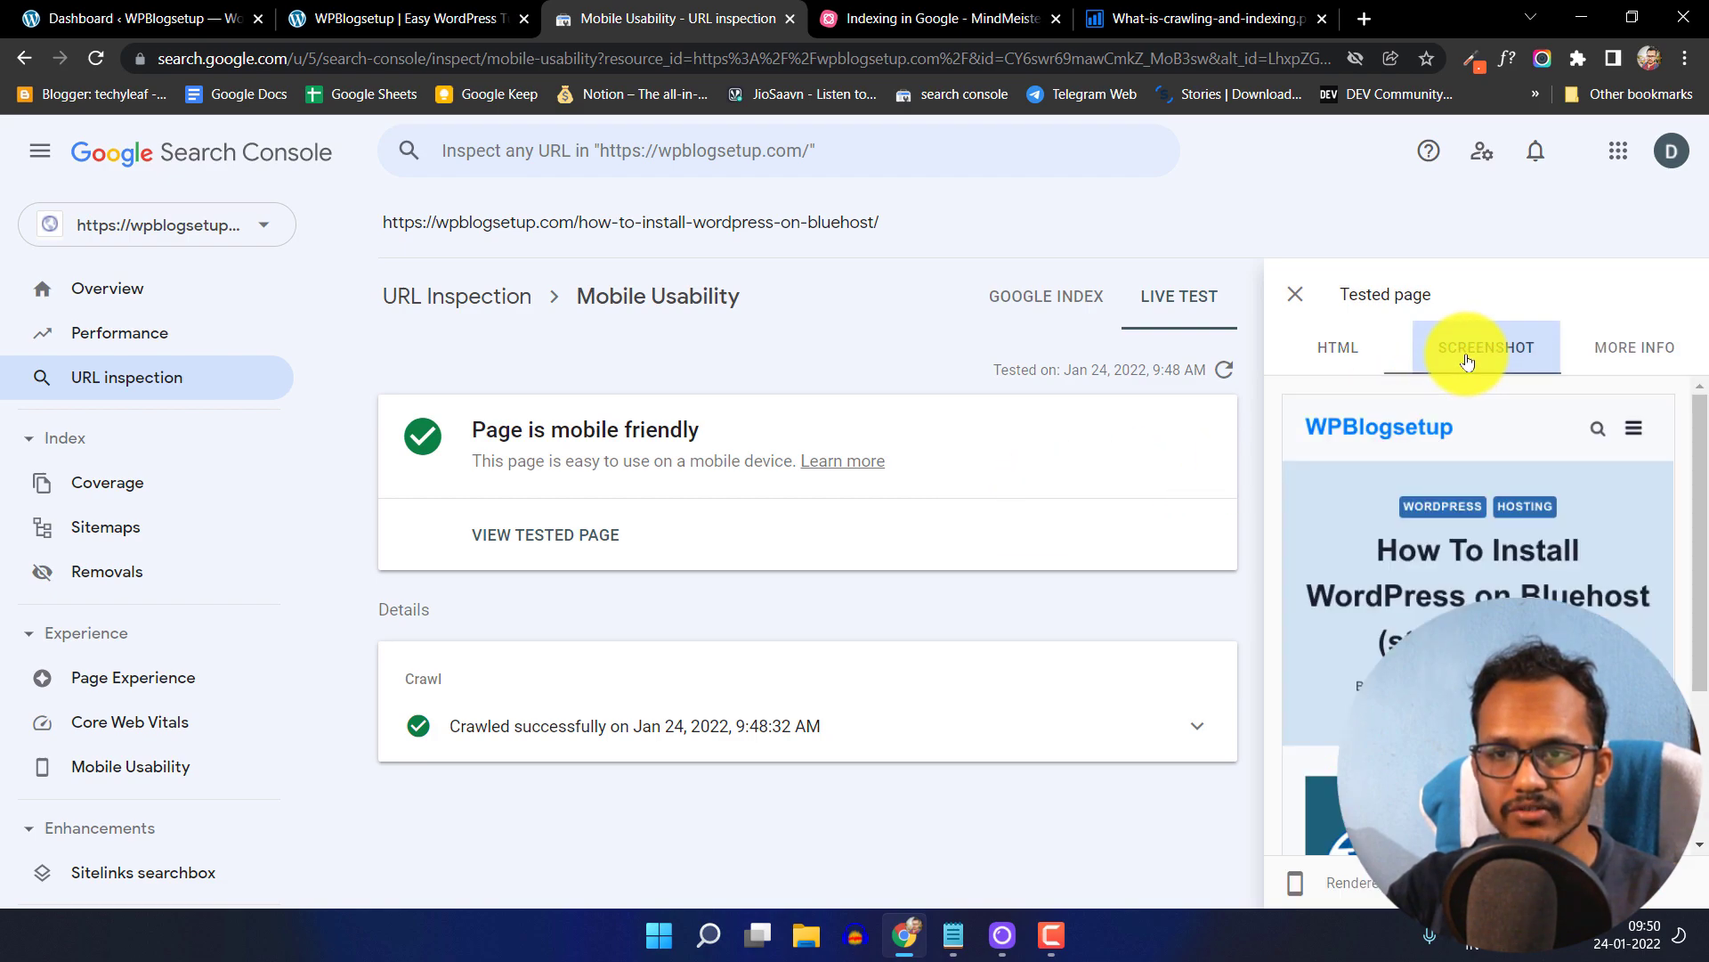
scroll(1489, 570, down, 3)
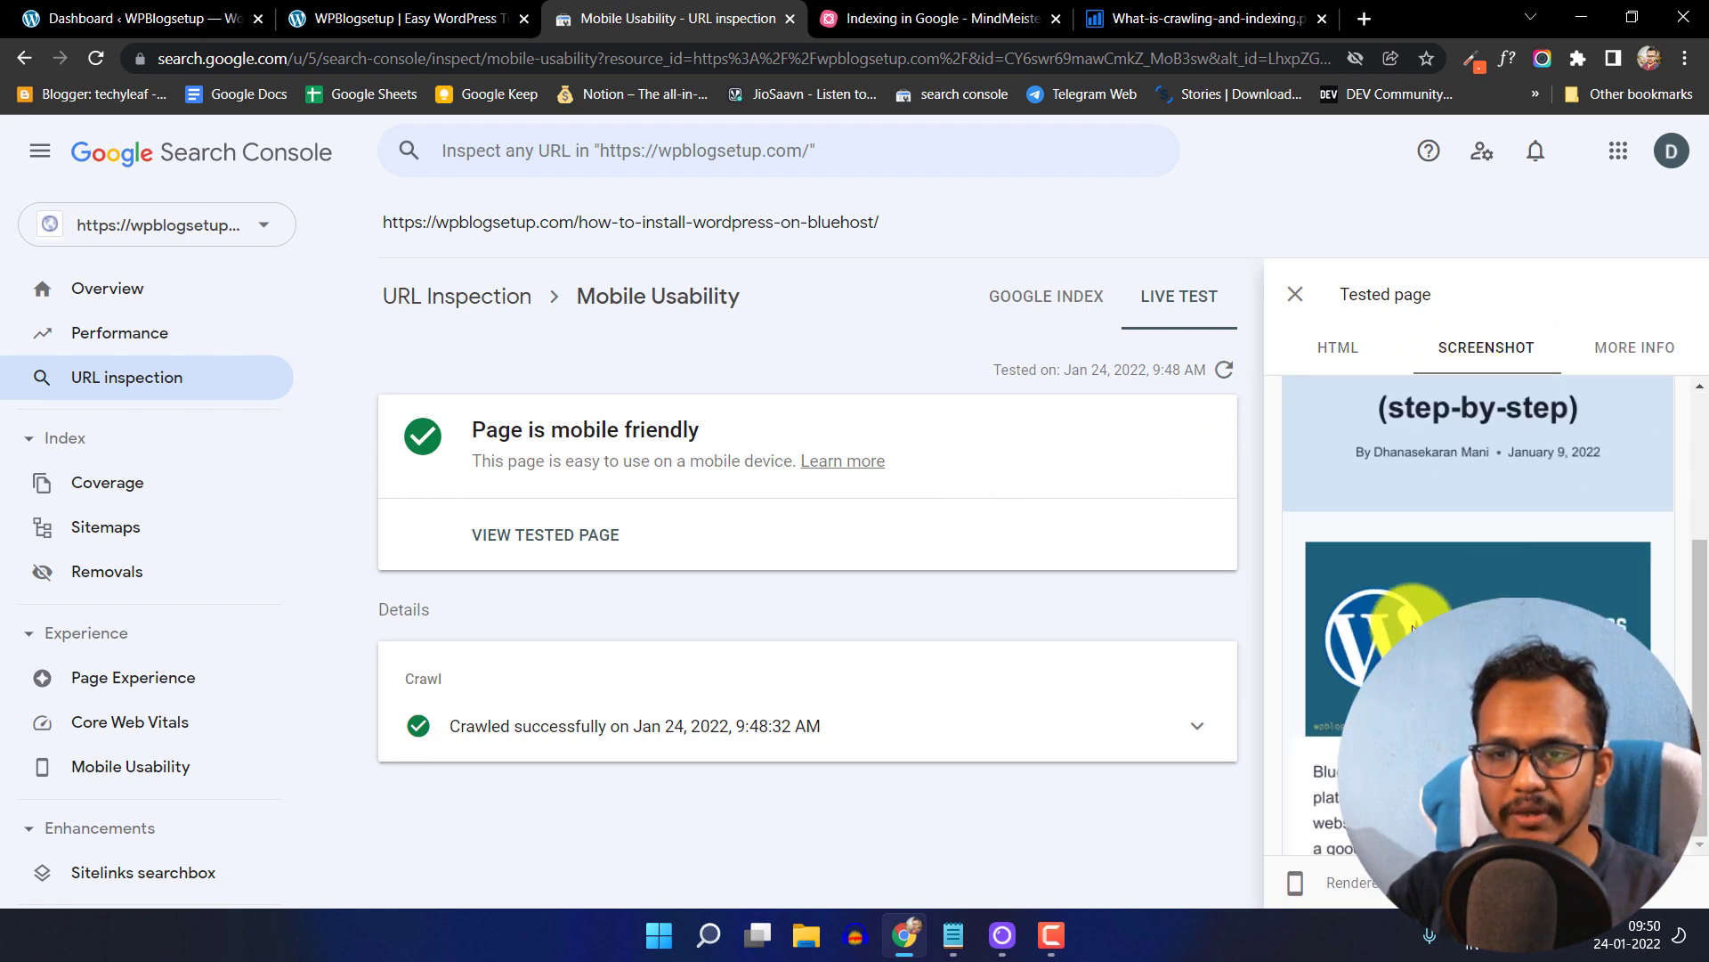
scroll(1451, 592, up, 3)
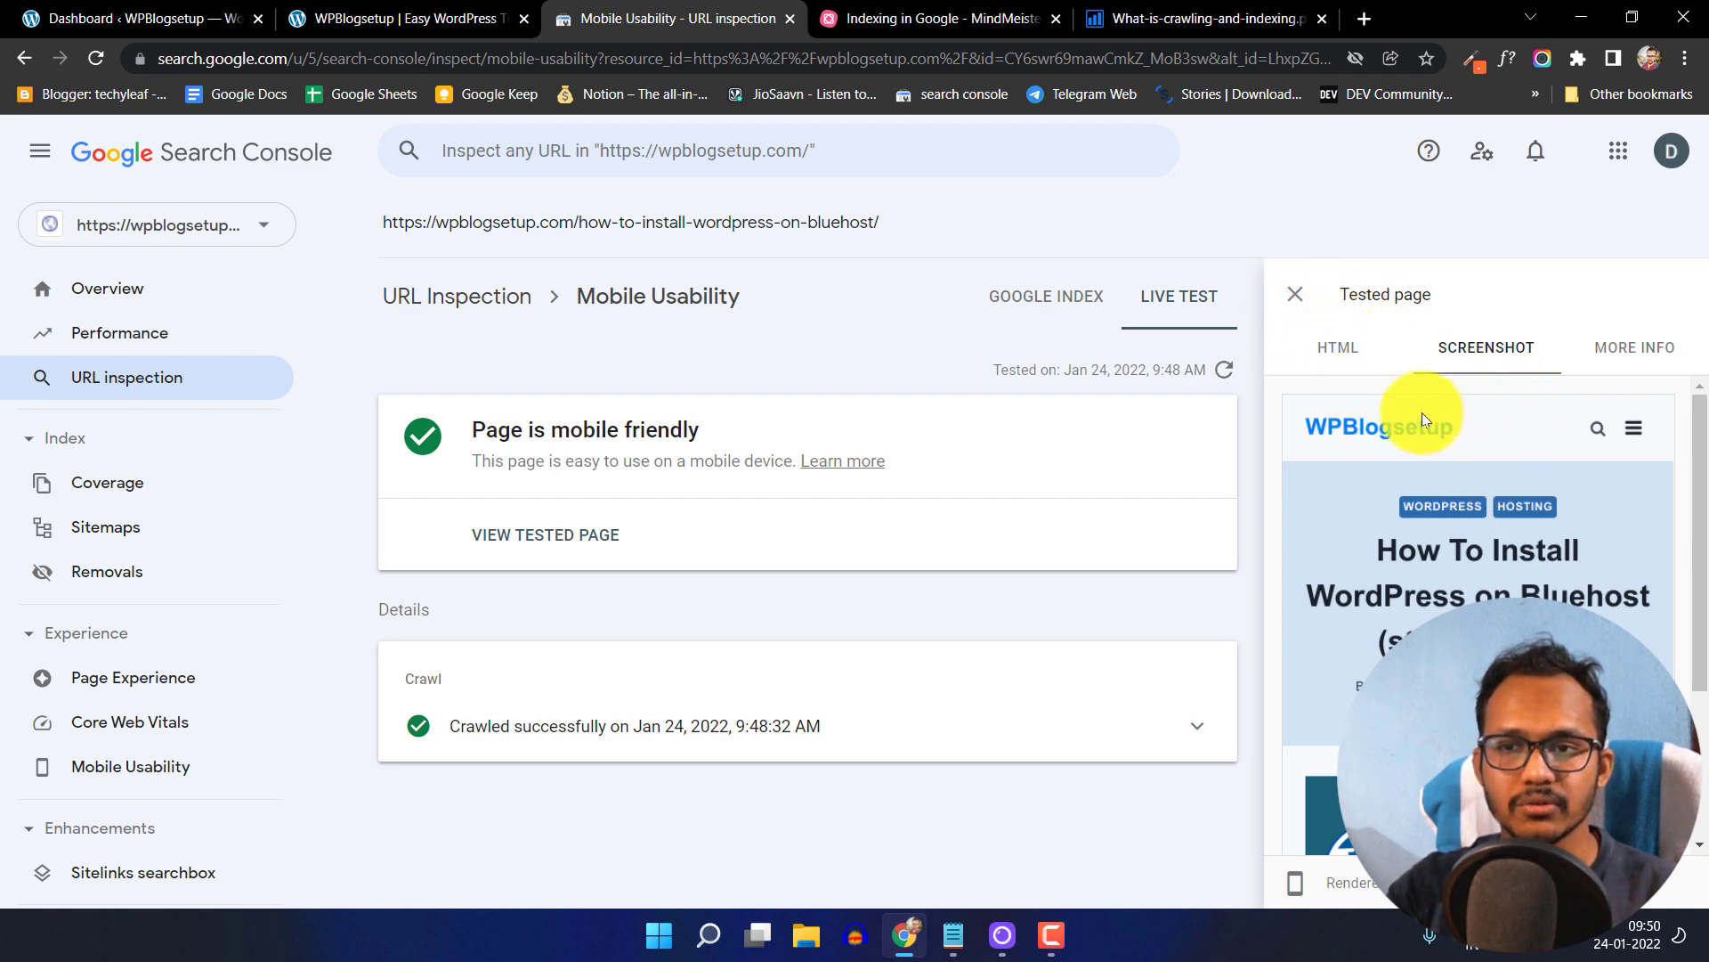
click(1296, 296)
click(479, 312)
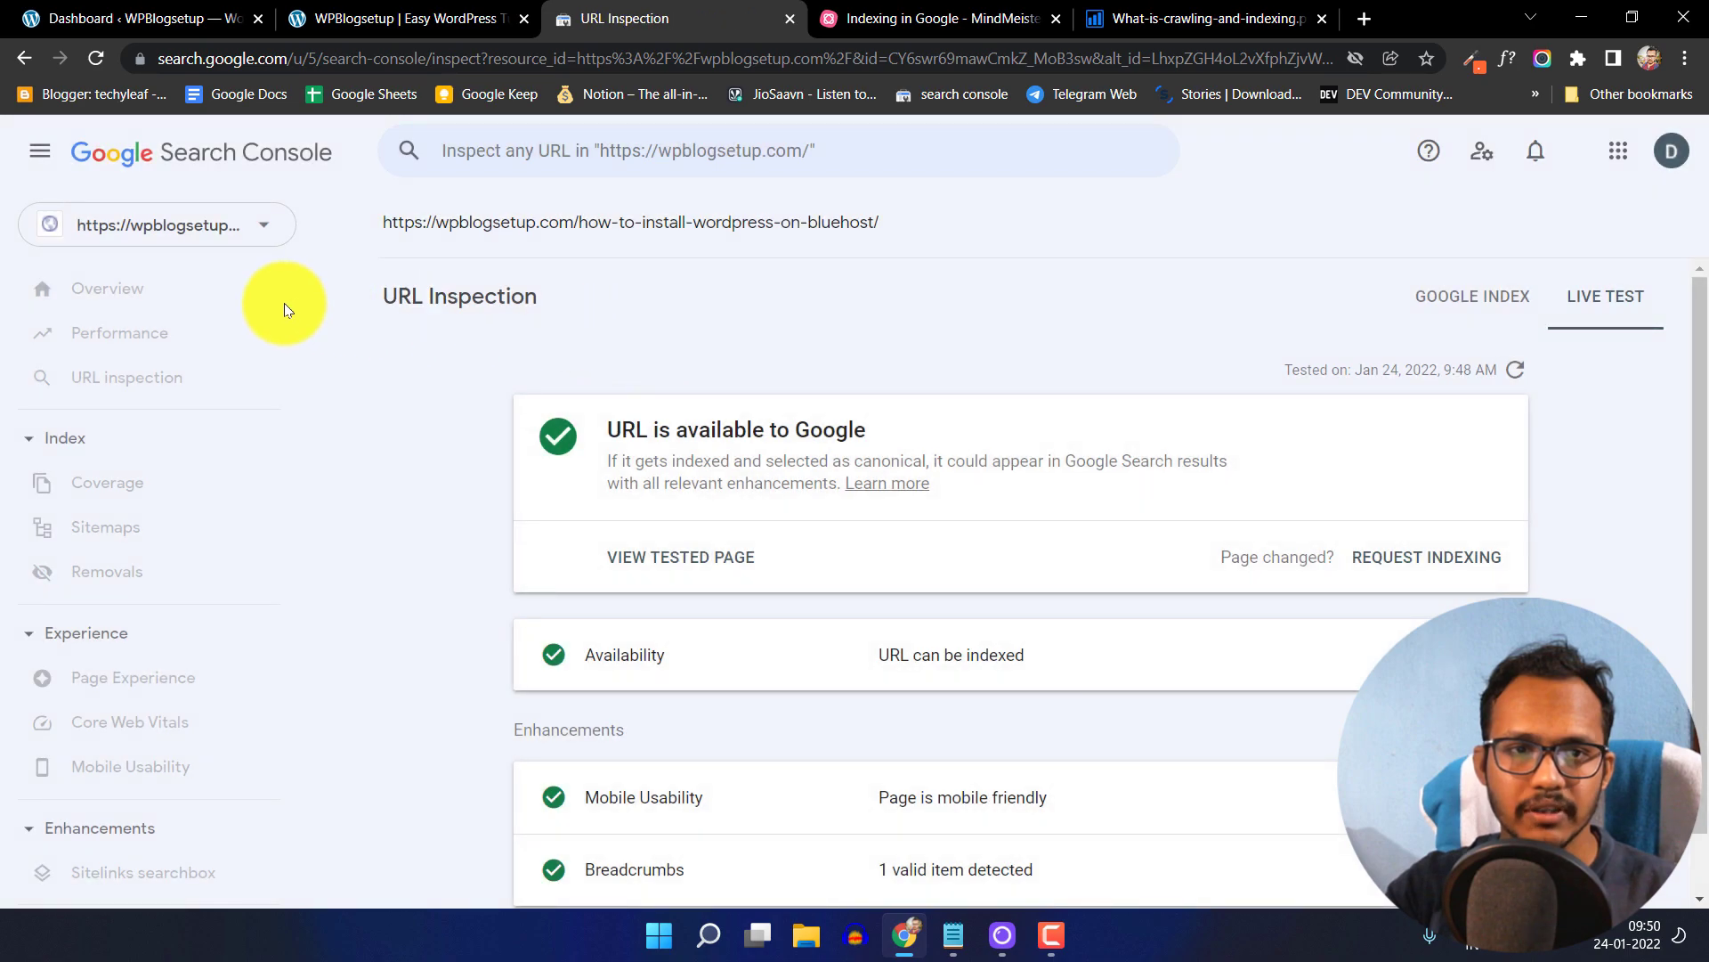
- Open the Coverage report's excluded pages and review the URLs listed under "Discovered - currently not indexed"
click(130, 486)
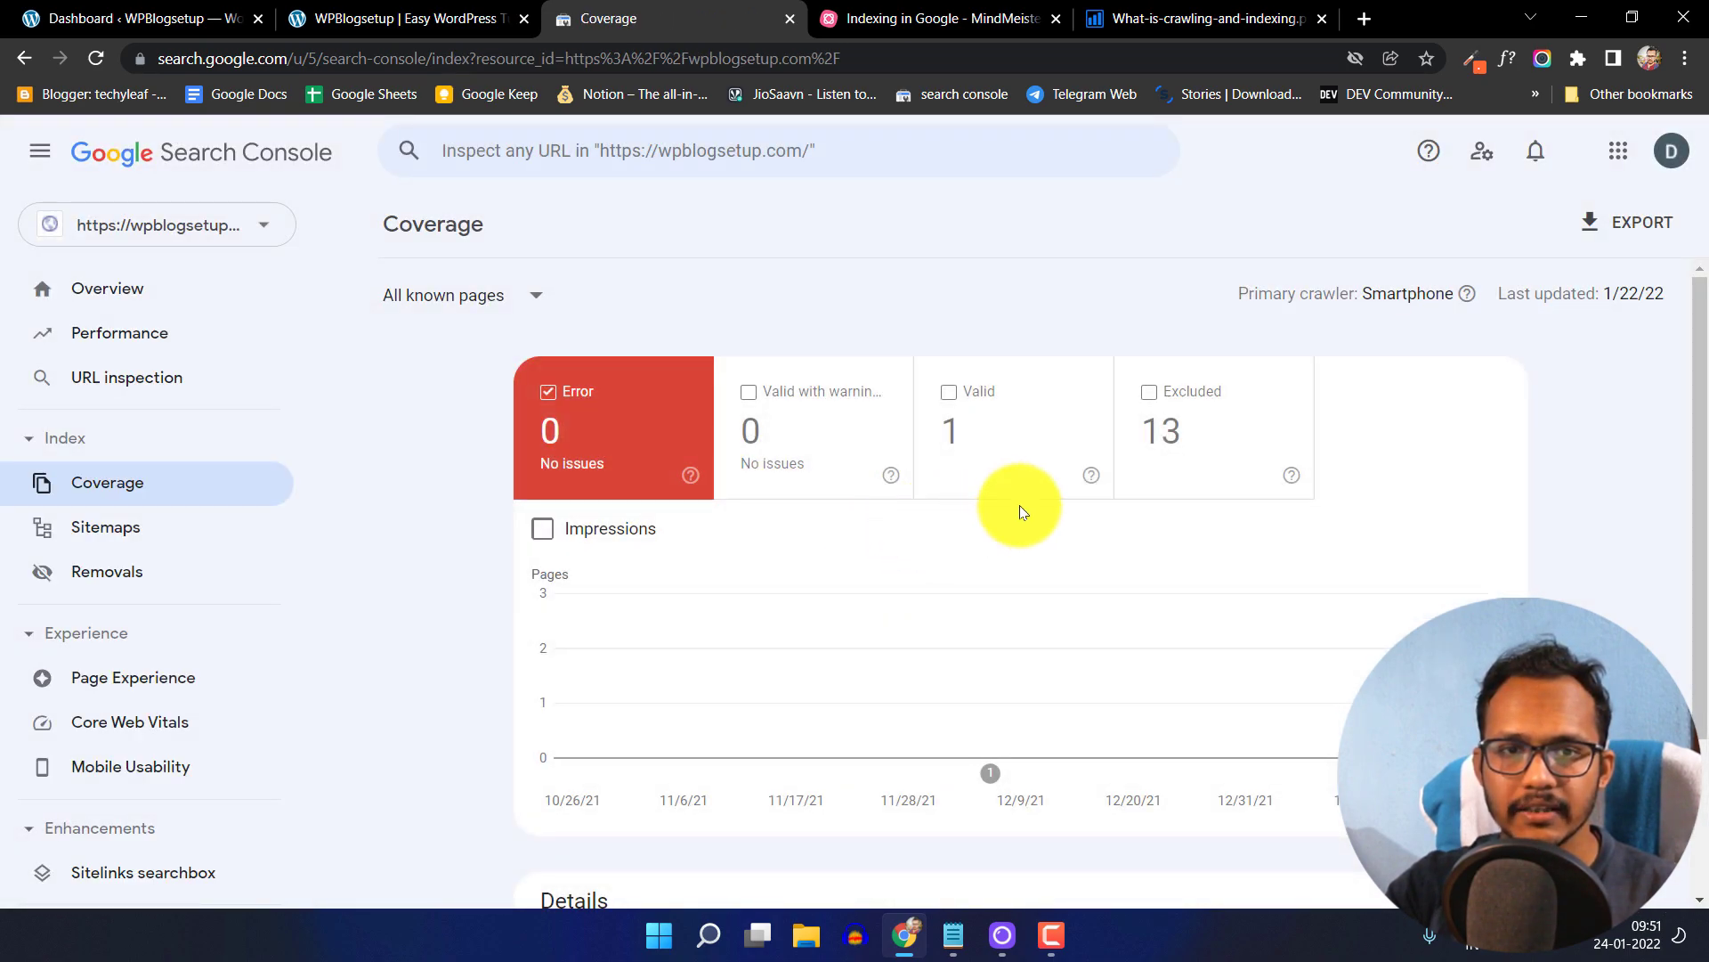
click(1193, 464)
scroll(1190, 499, down, 3)
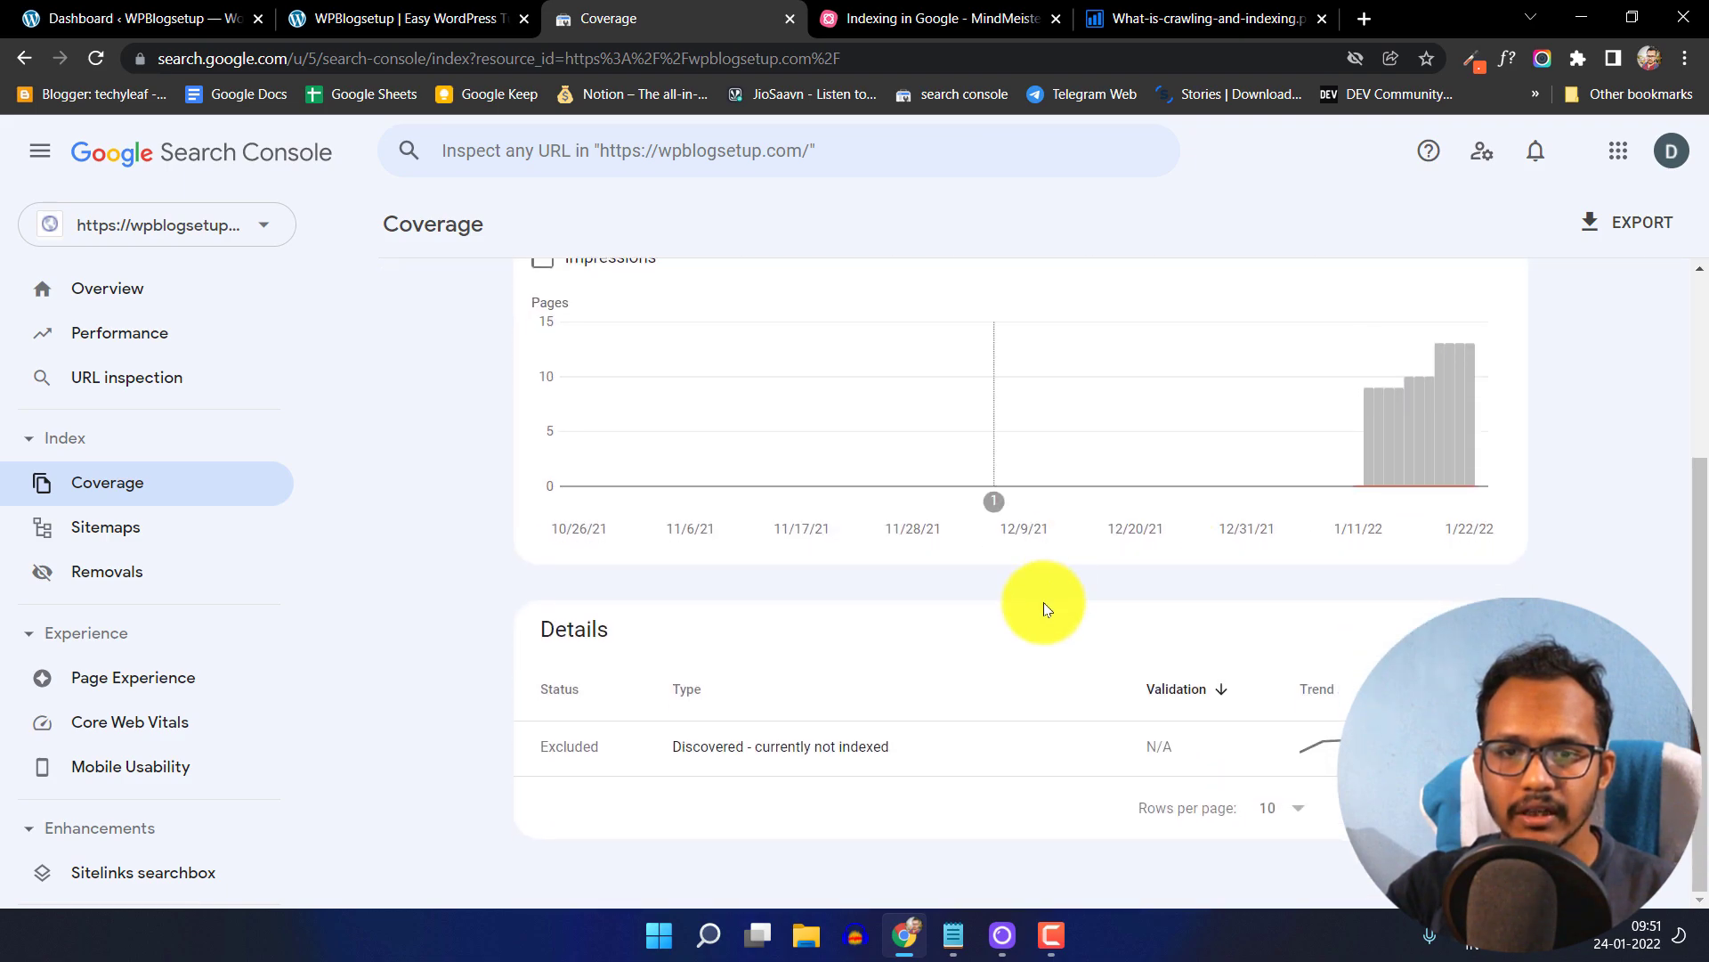
click(800, 760)
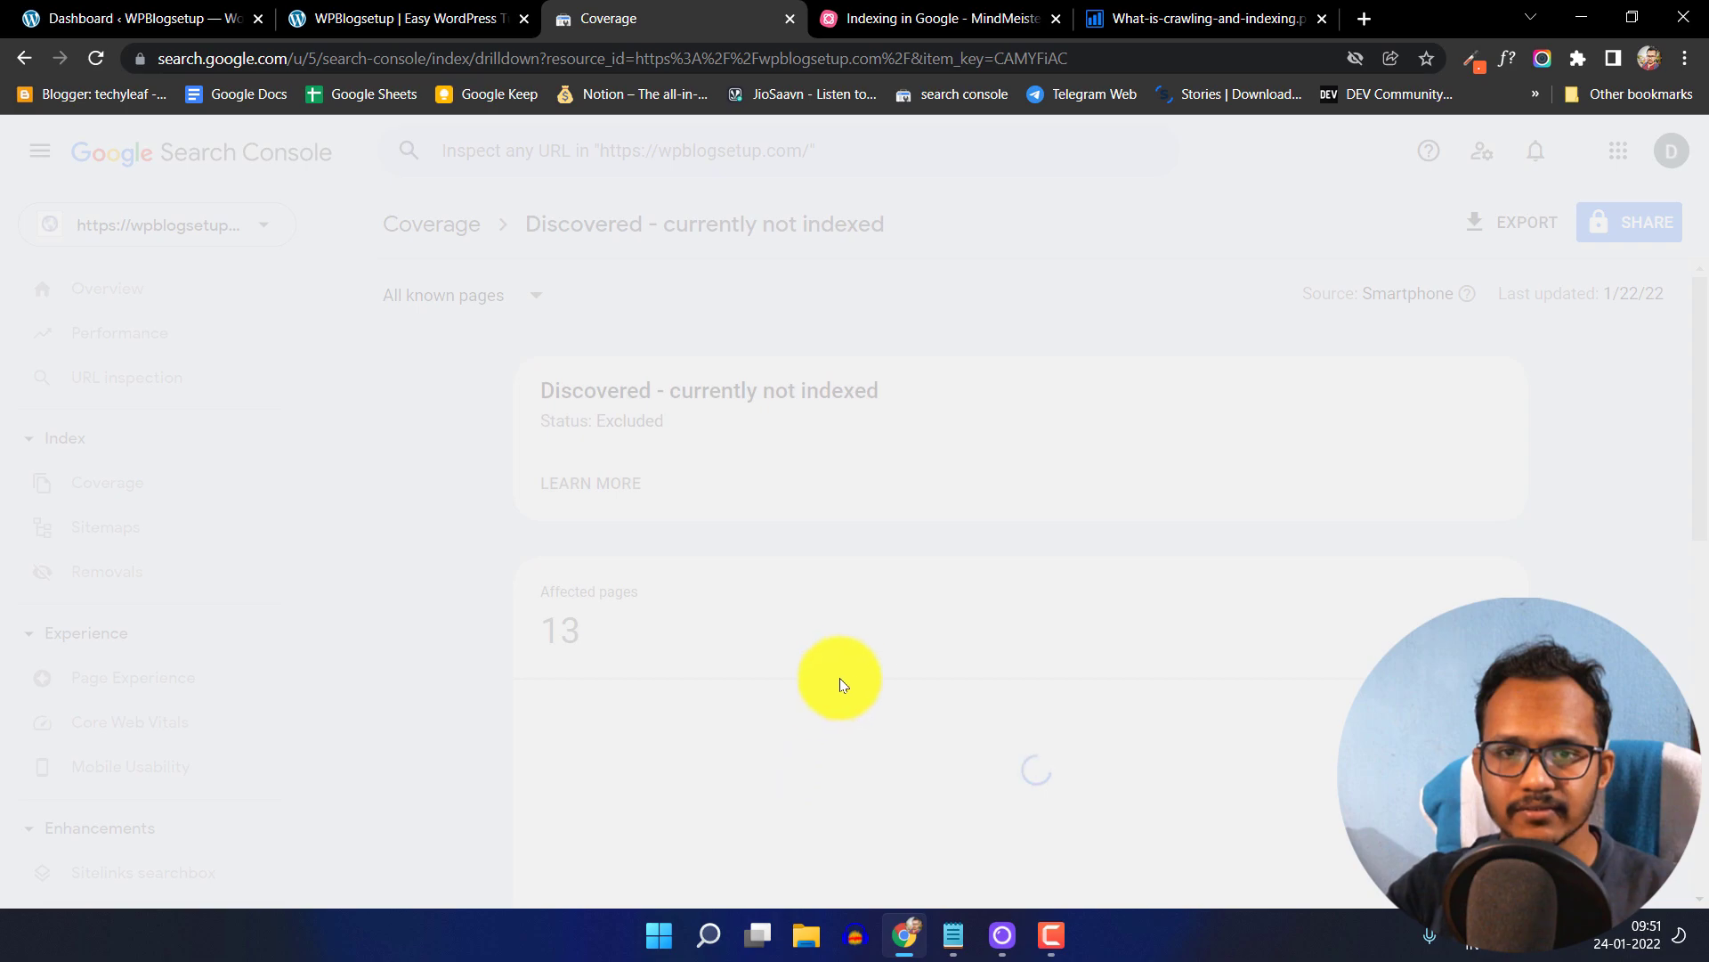
scroll(968, 531, down, 2)
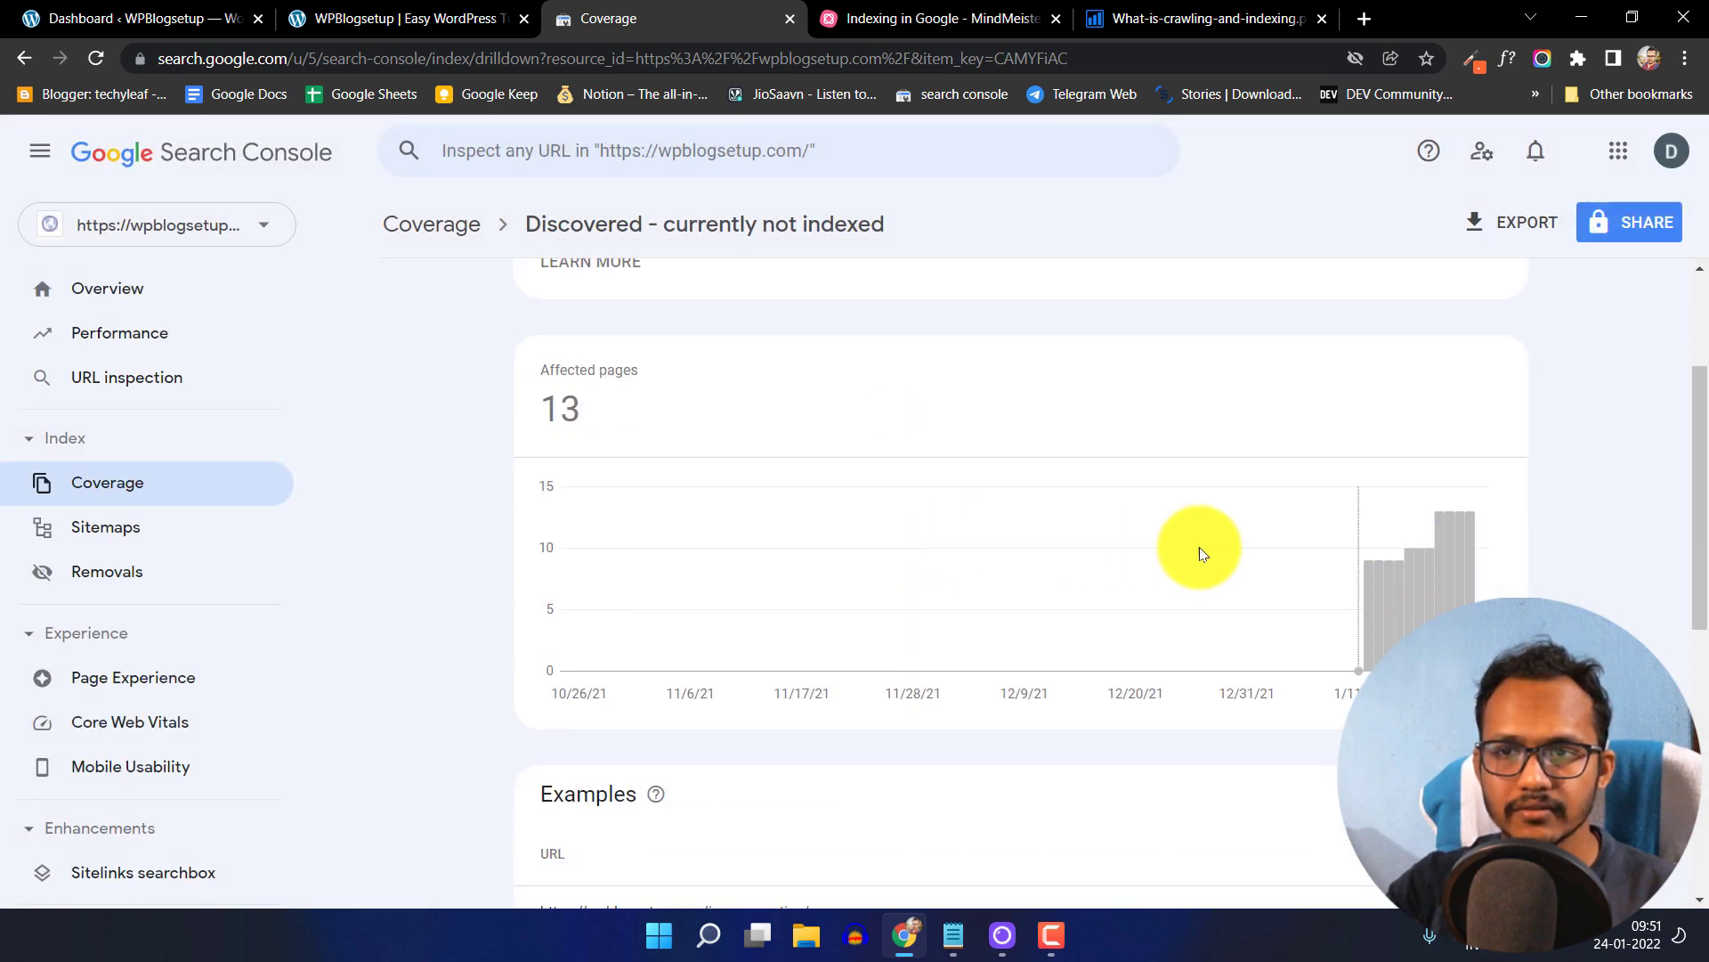
scroll(1199, 546, up, 2)
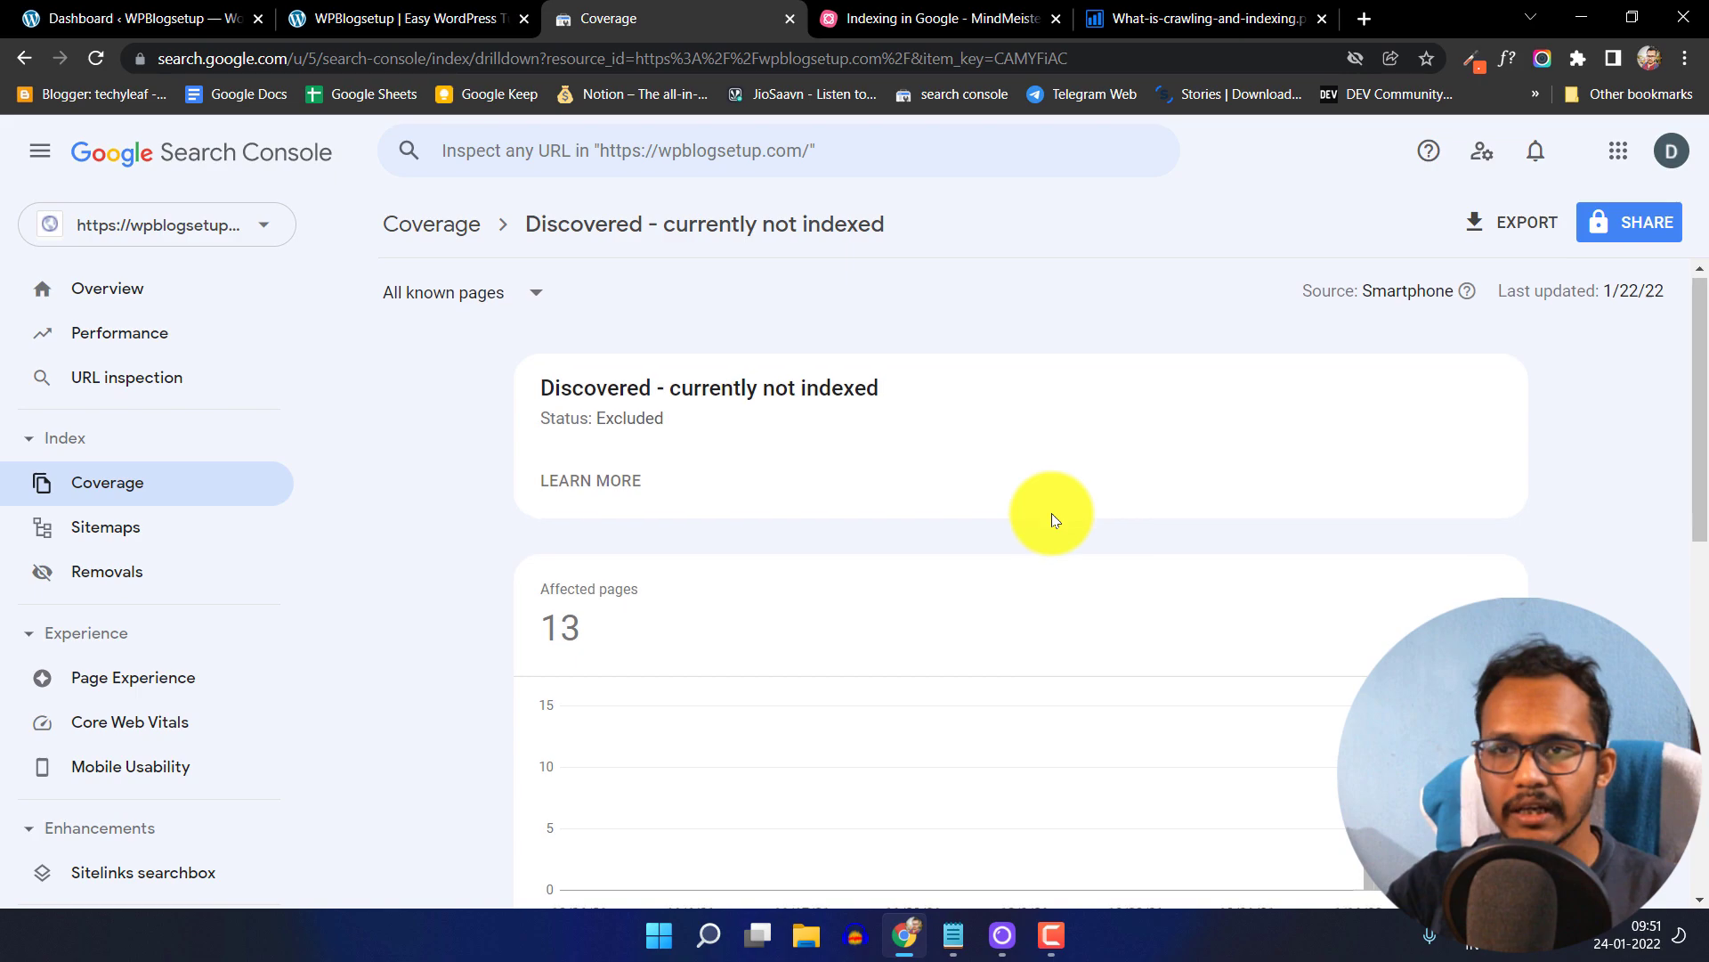
scroll(1051, 514, down, 7)
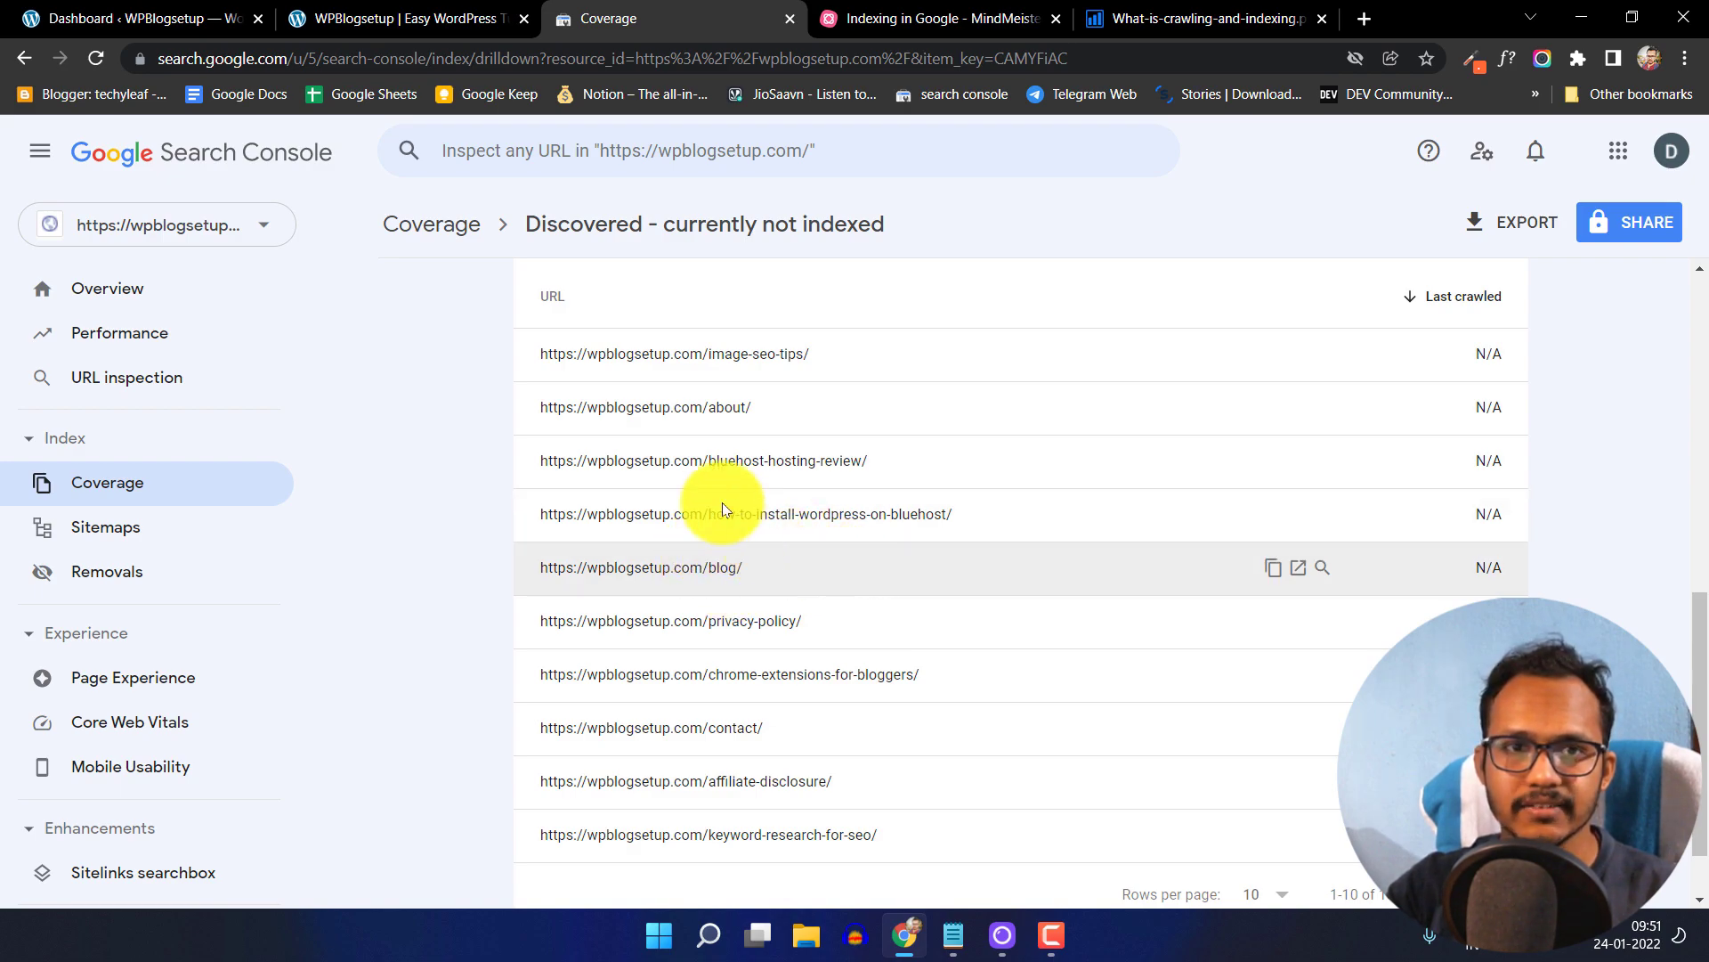
click(409, 16)
click(305, 58)
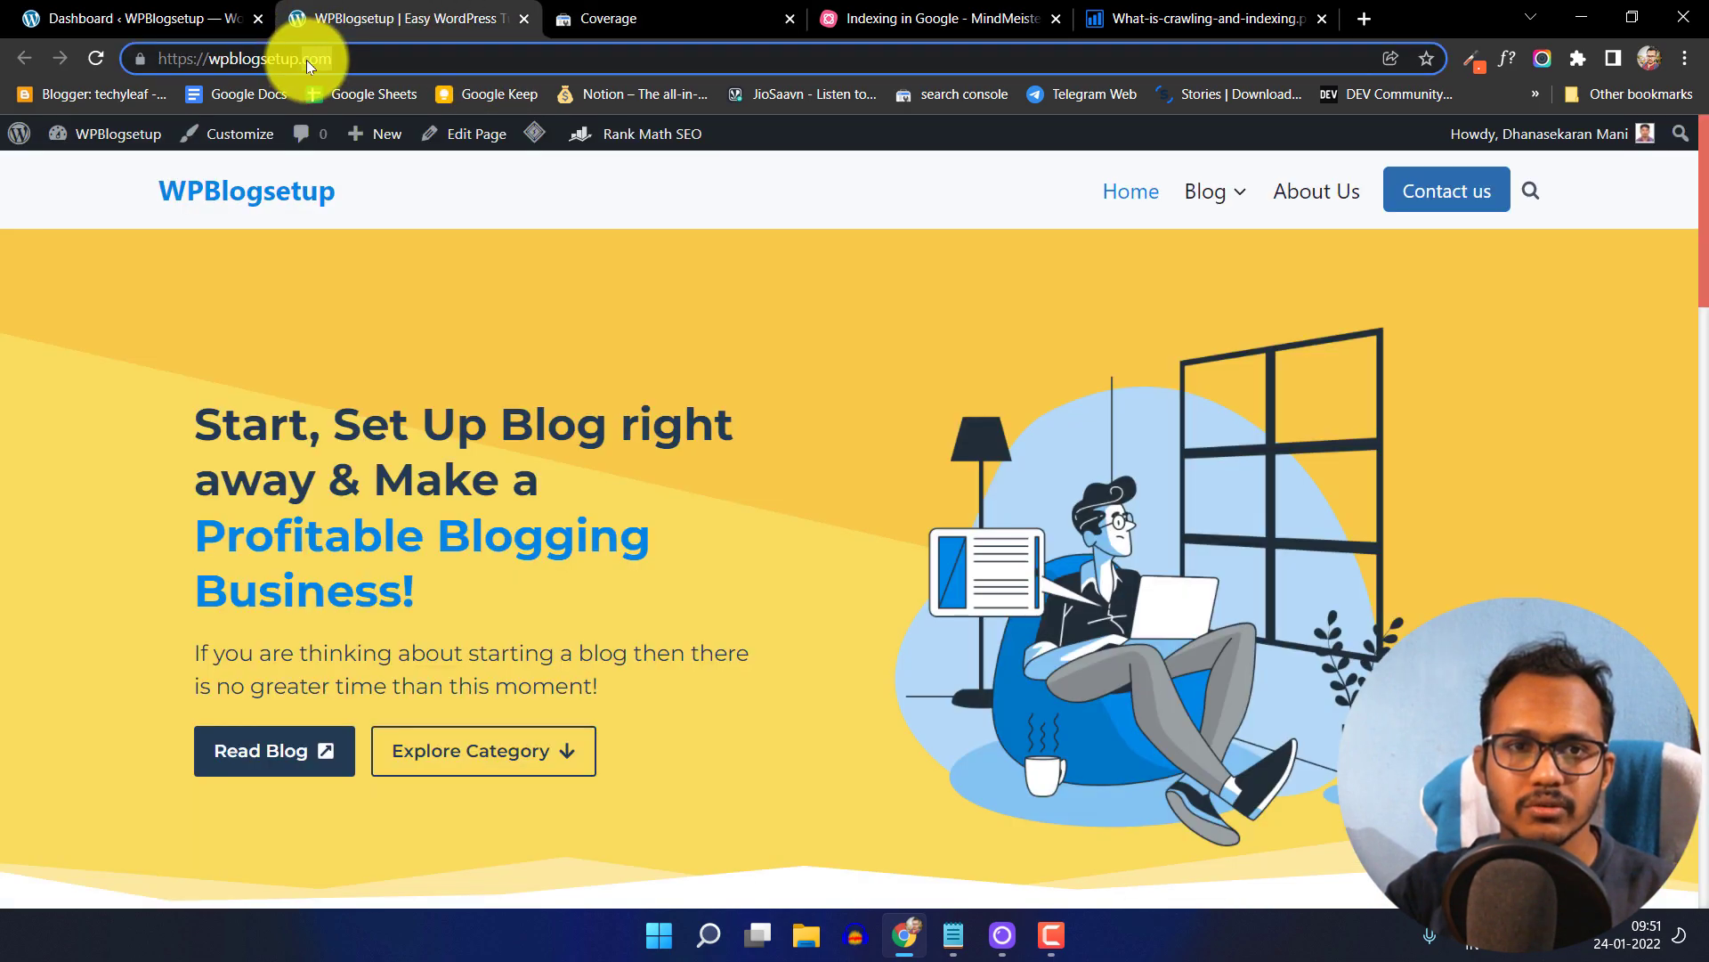
right_click(661, 20)
key(Escape)
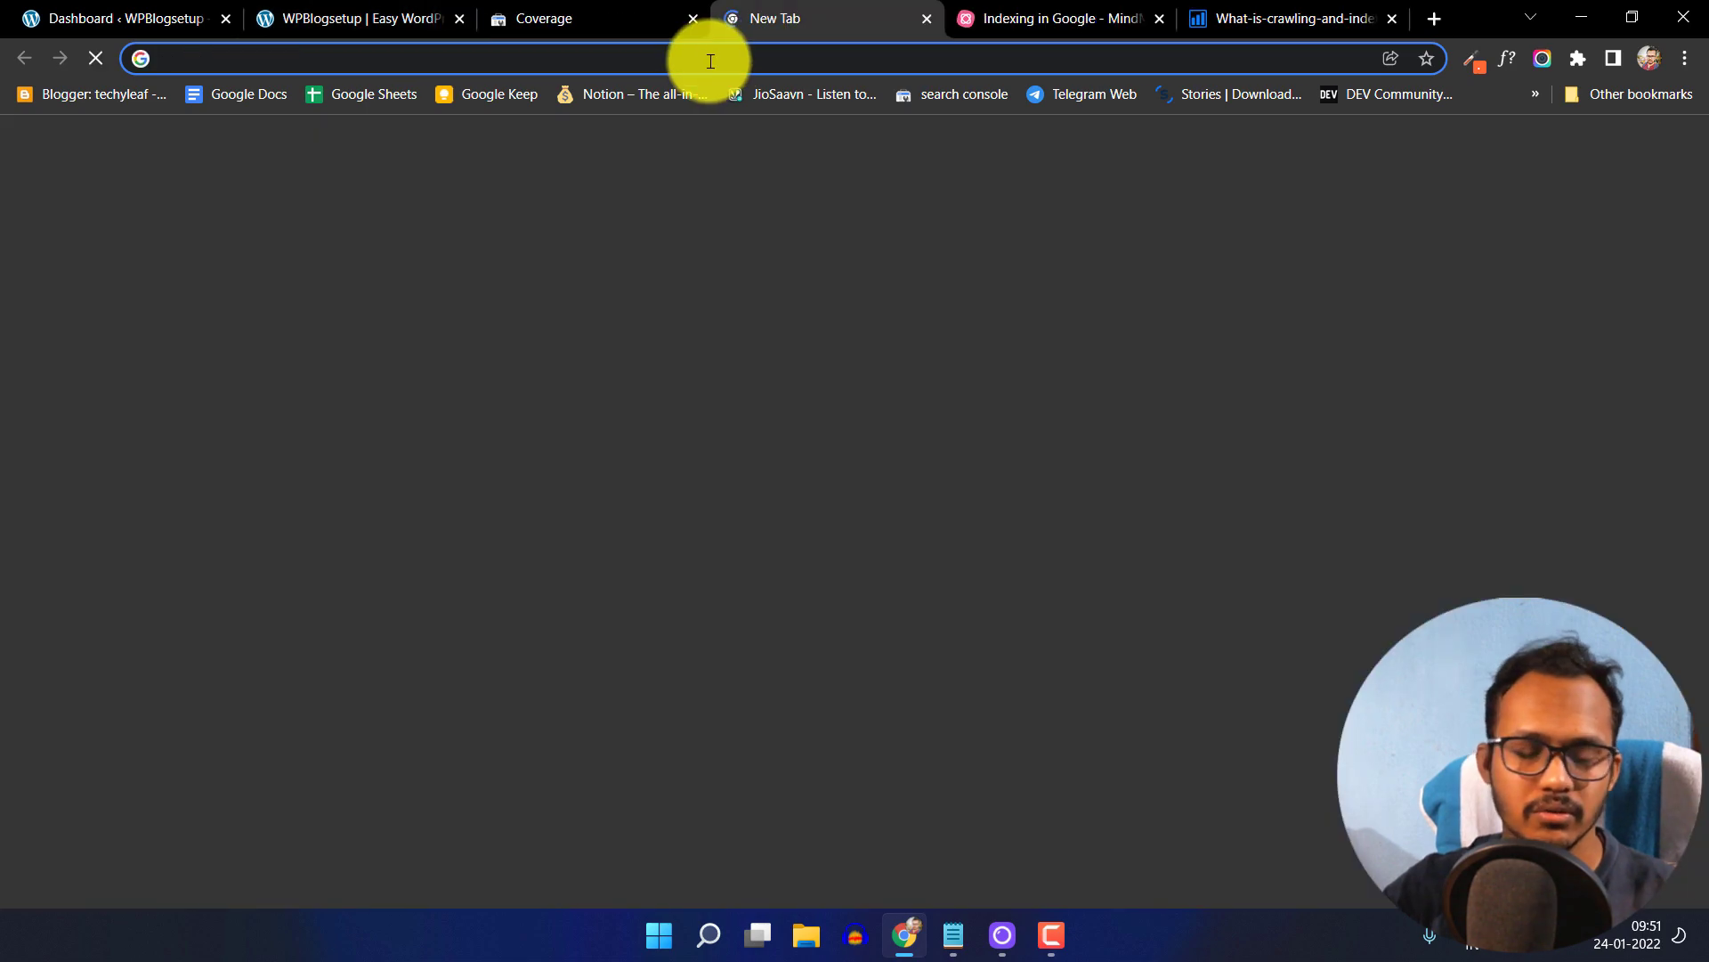
text(site)
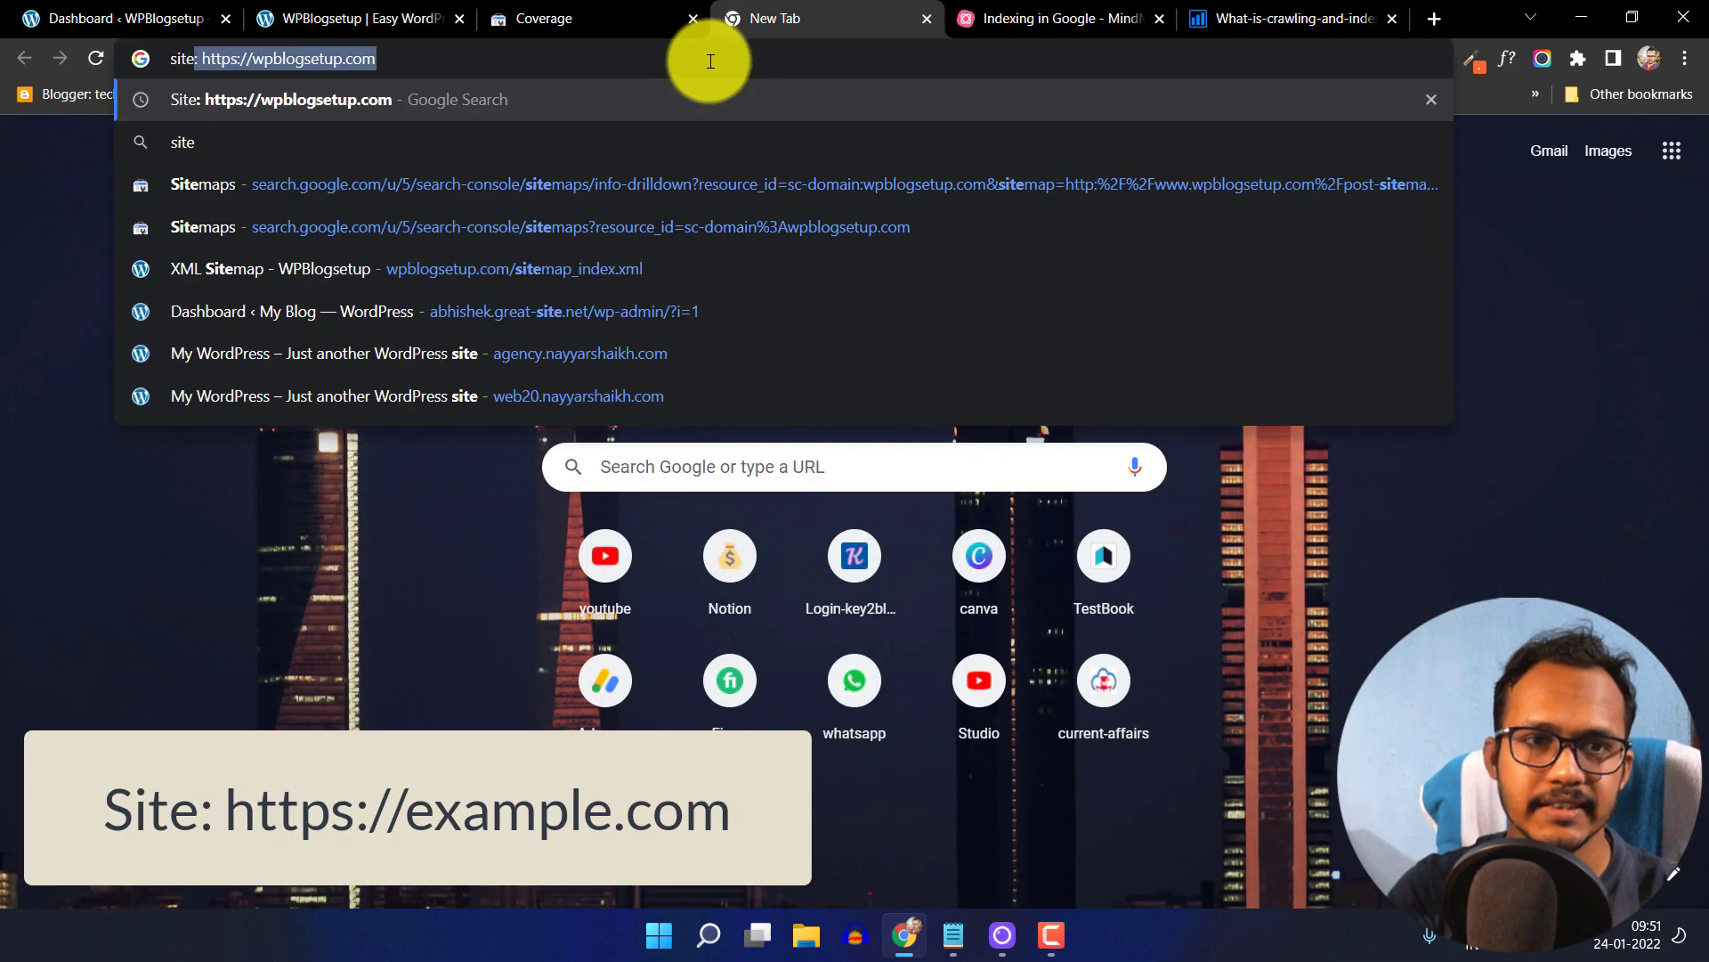
text(:)
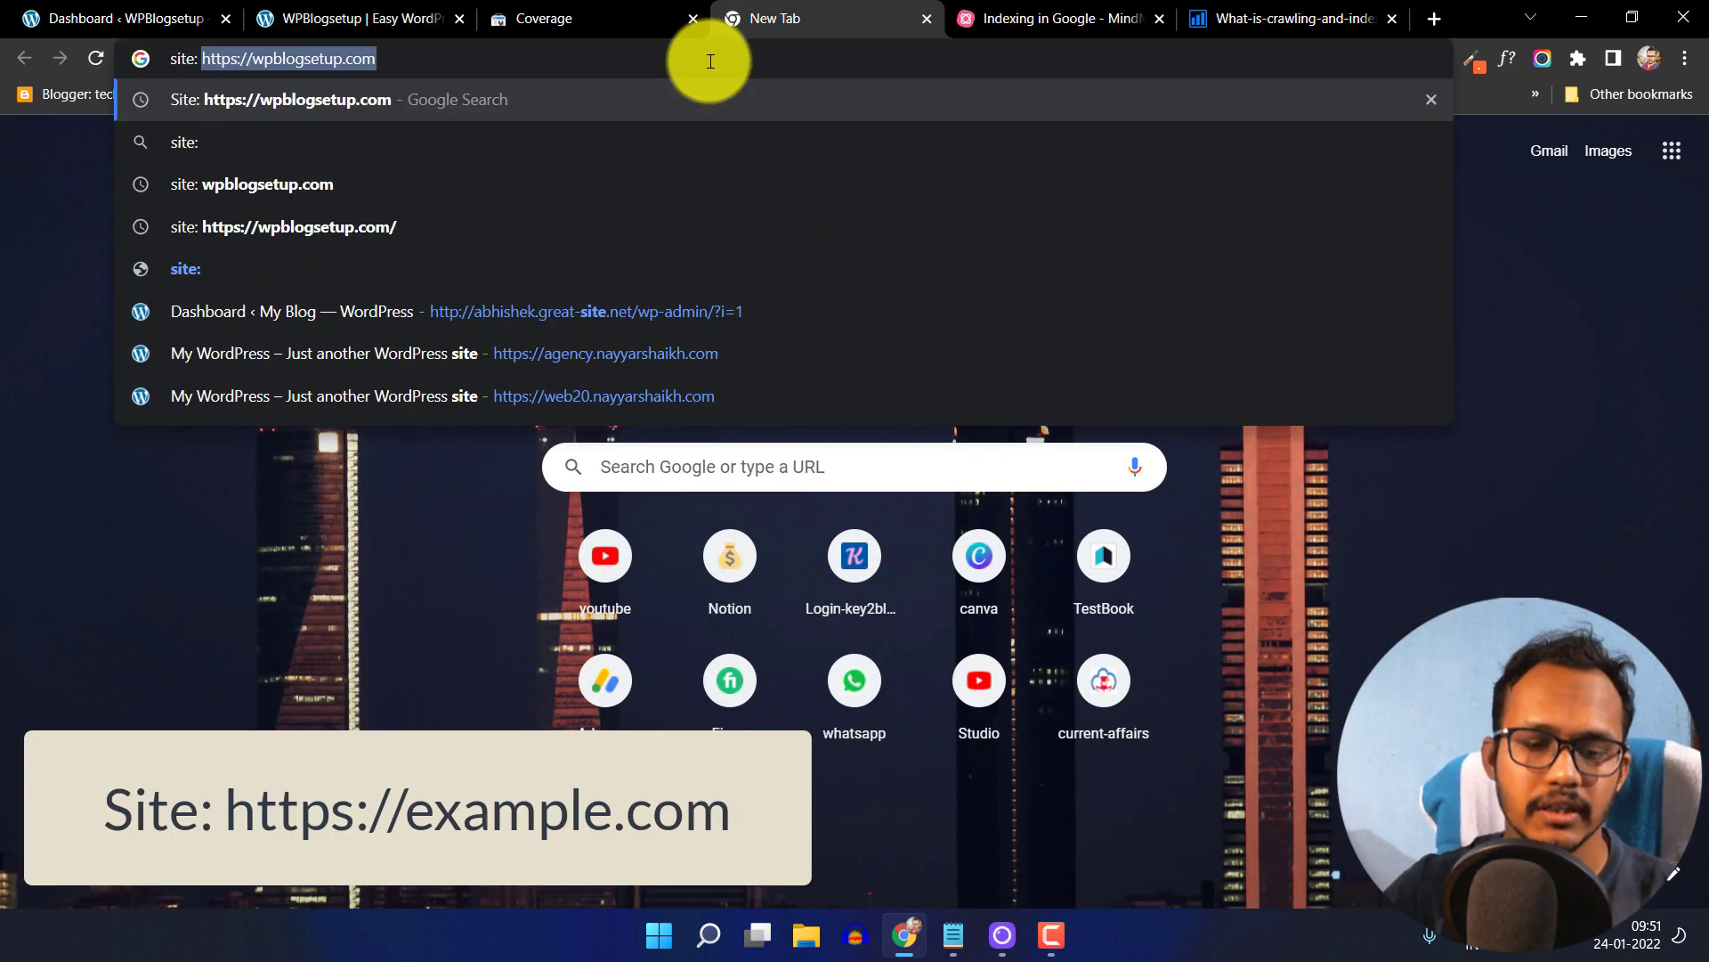
key(Right)
text(/)
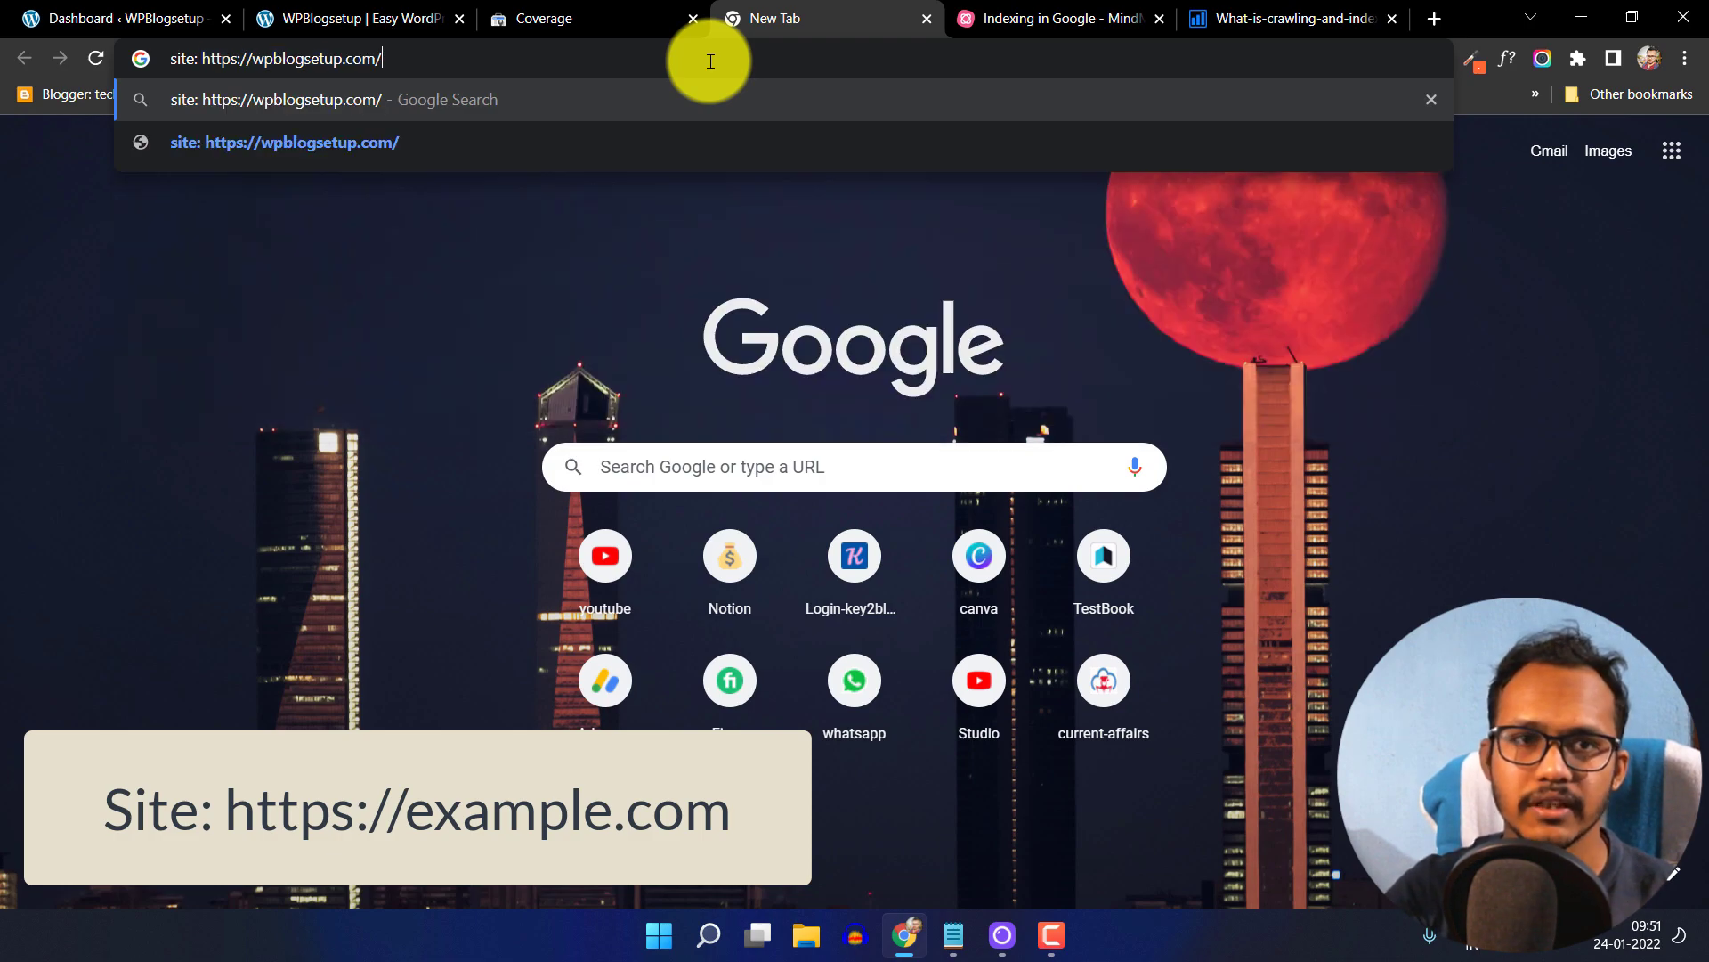
key(Return)
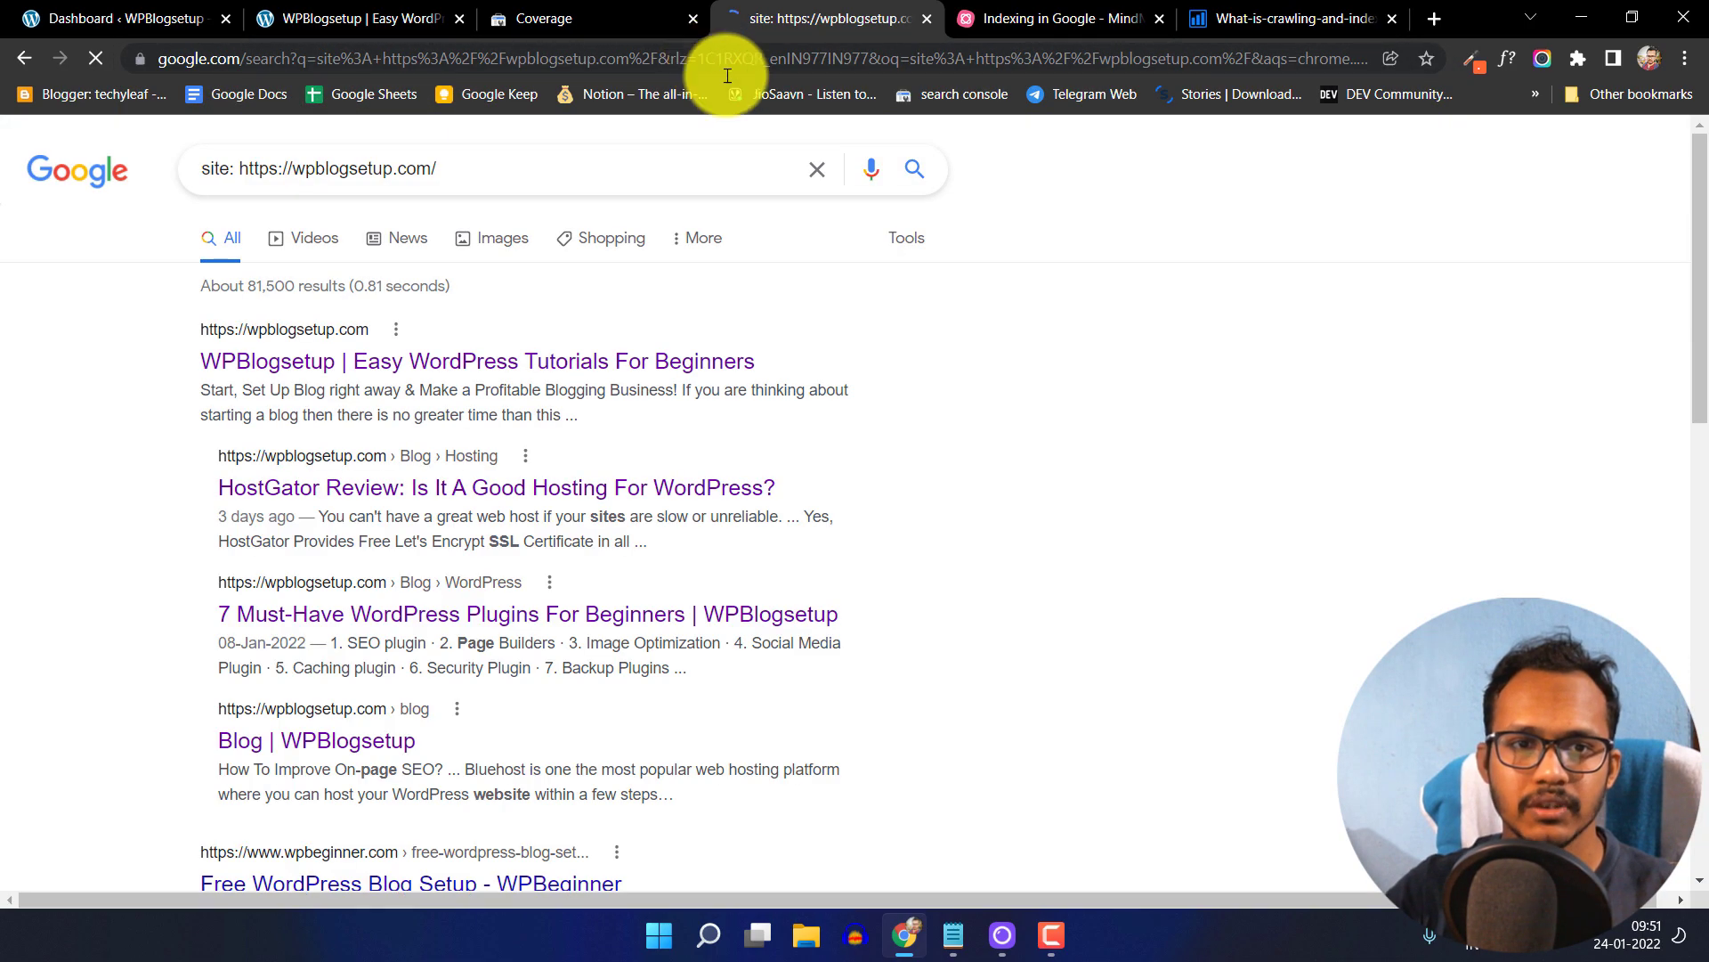
scroll(1012, 382, down, 2)
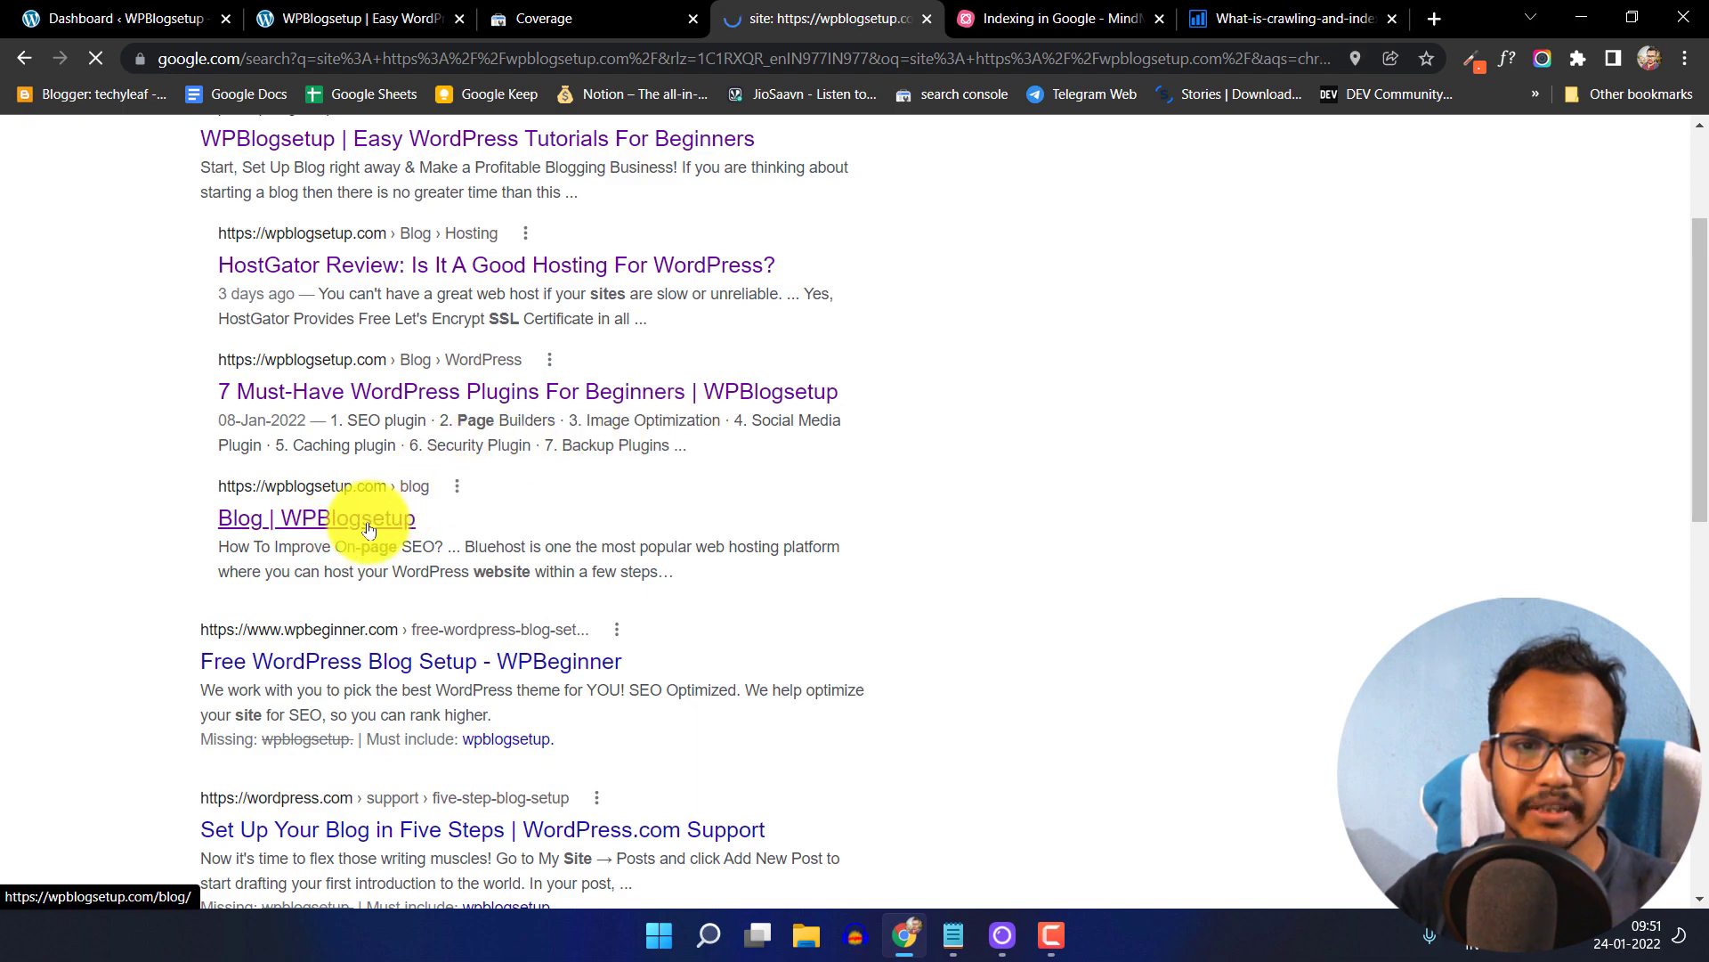
scroll(1051, 472, up, 1)
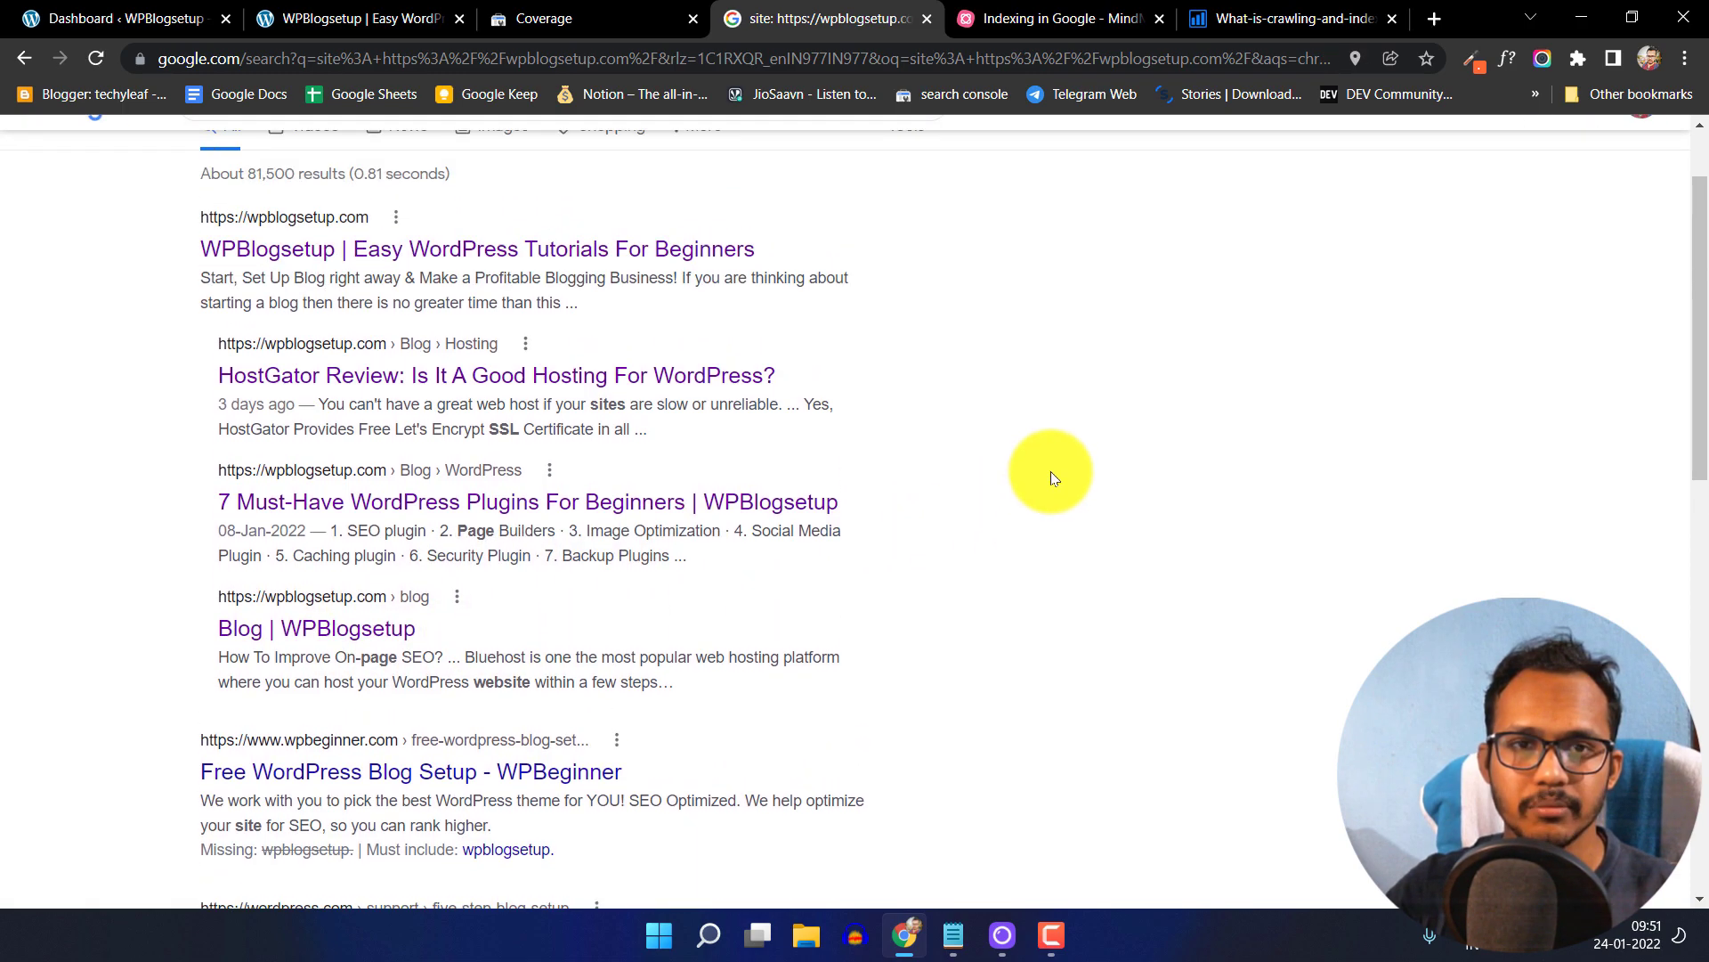
click(648, 18)
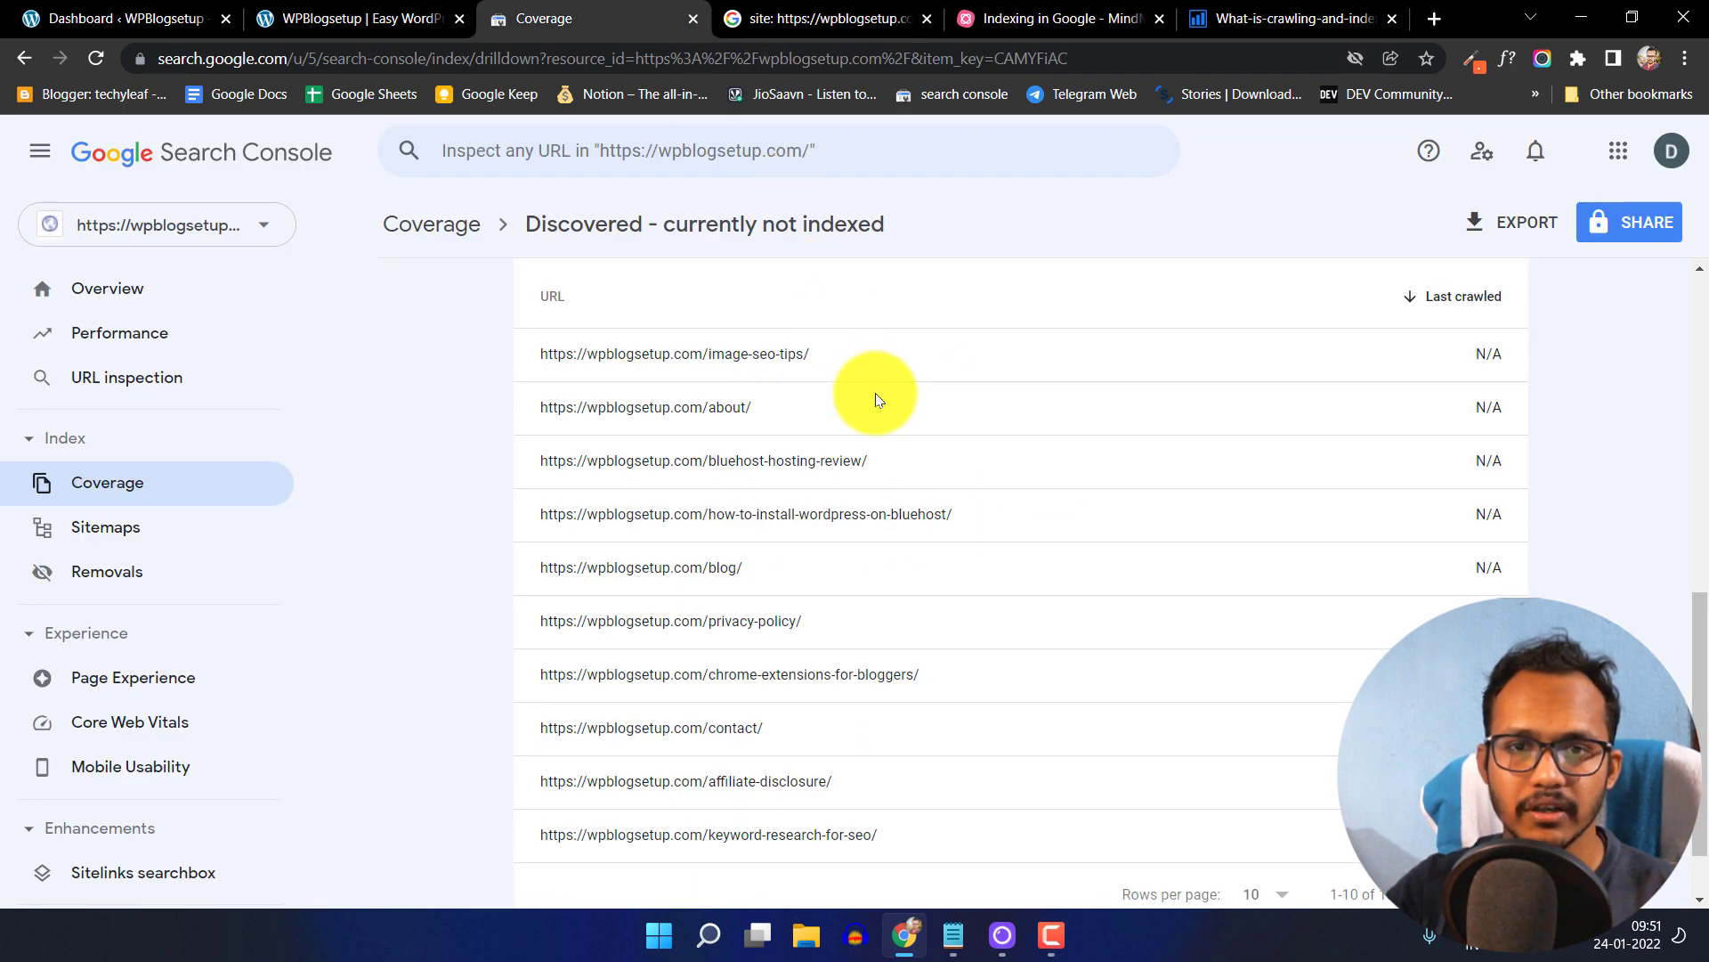
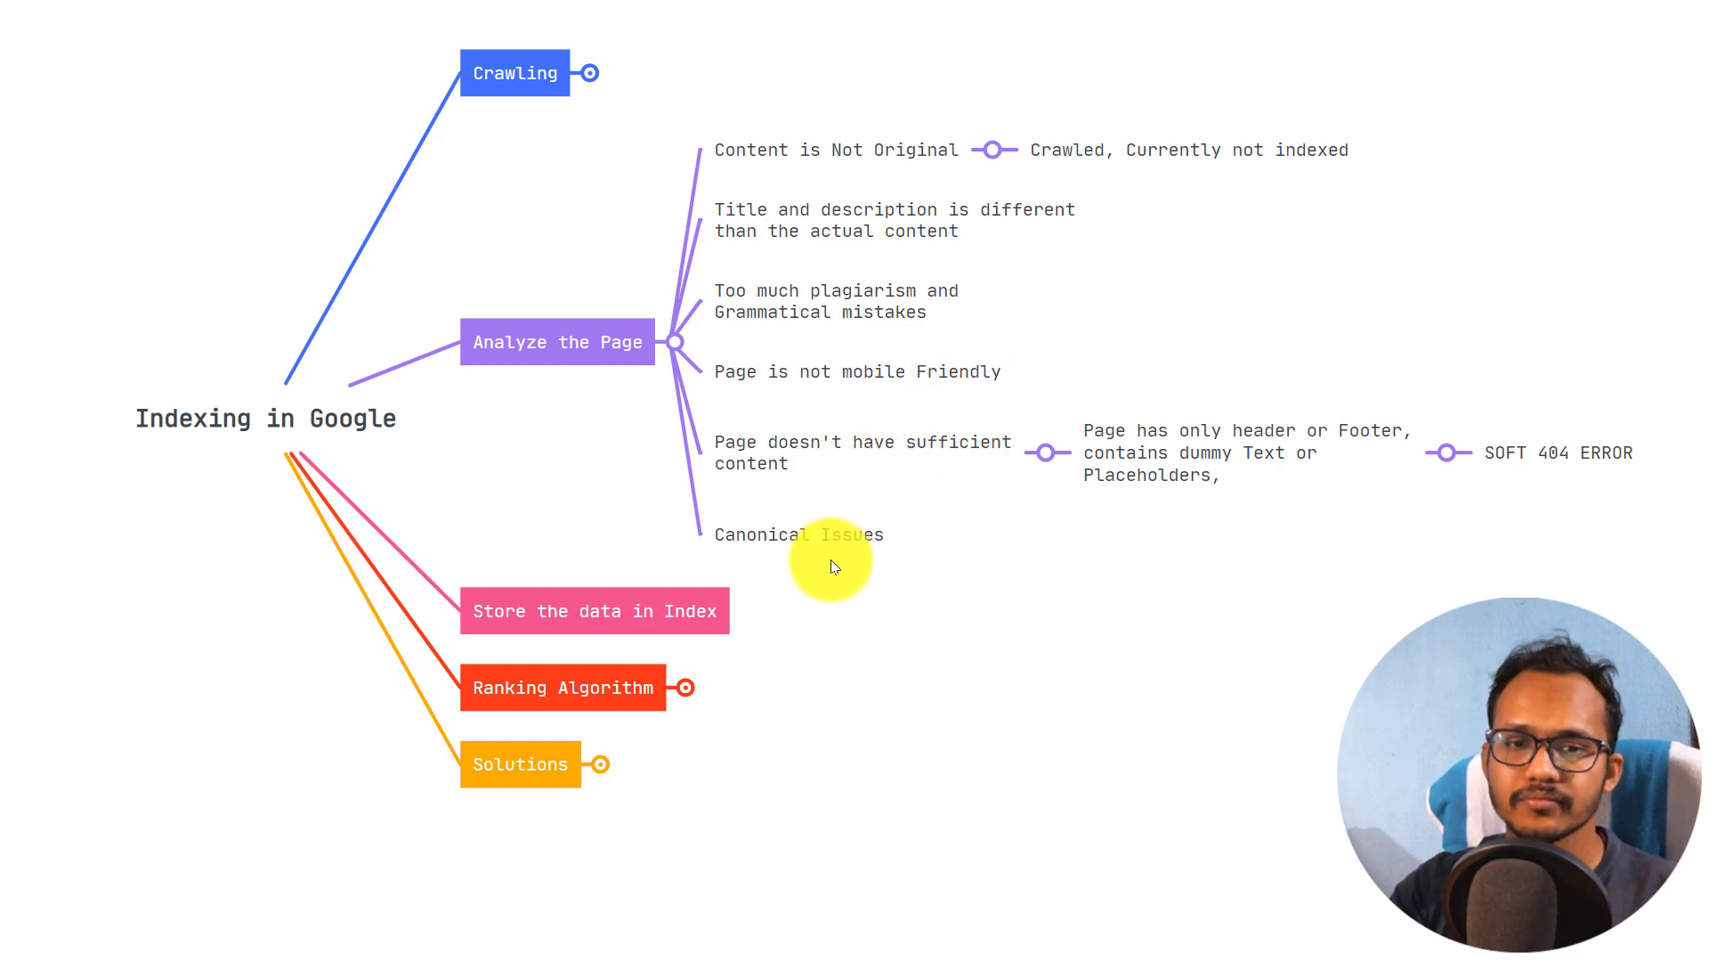
- Expand the Ranking Algorithm branch of the "Indexing in Google" mind map to read it, then exit full-screen view
scroll(834, 567, down, 2)
click(685, 573)
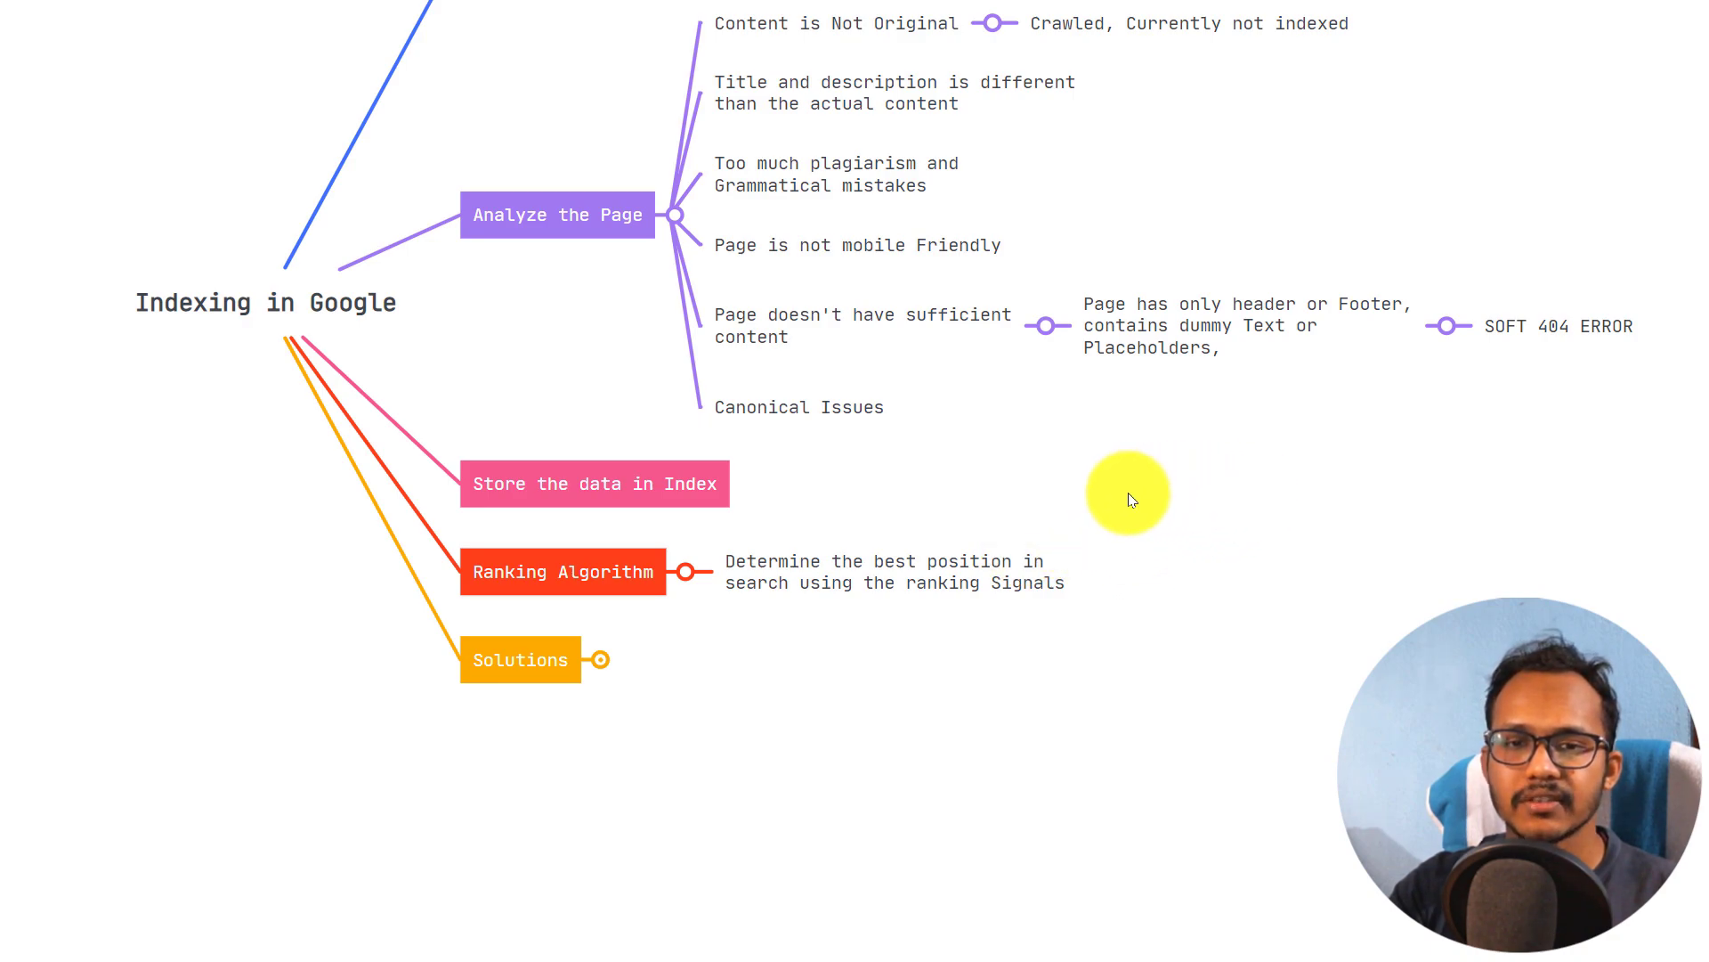
mouse_move(917, 1)
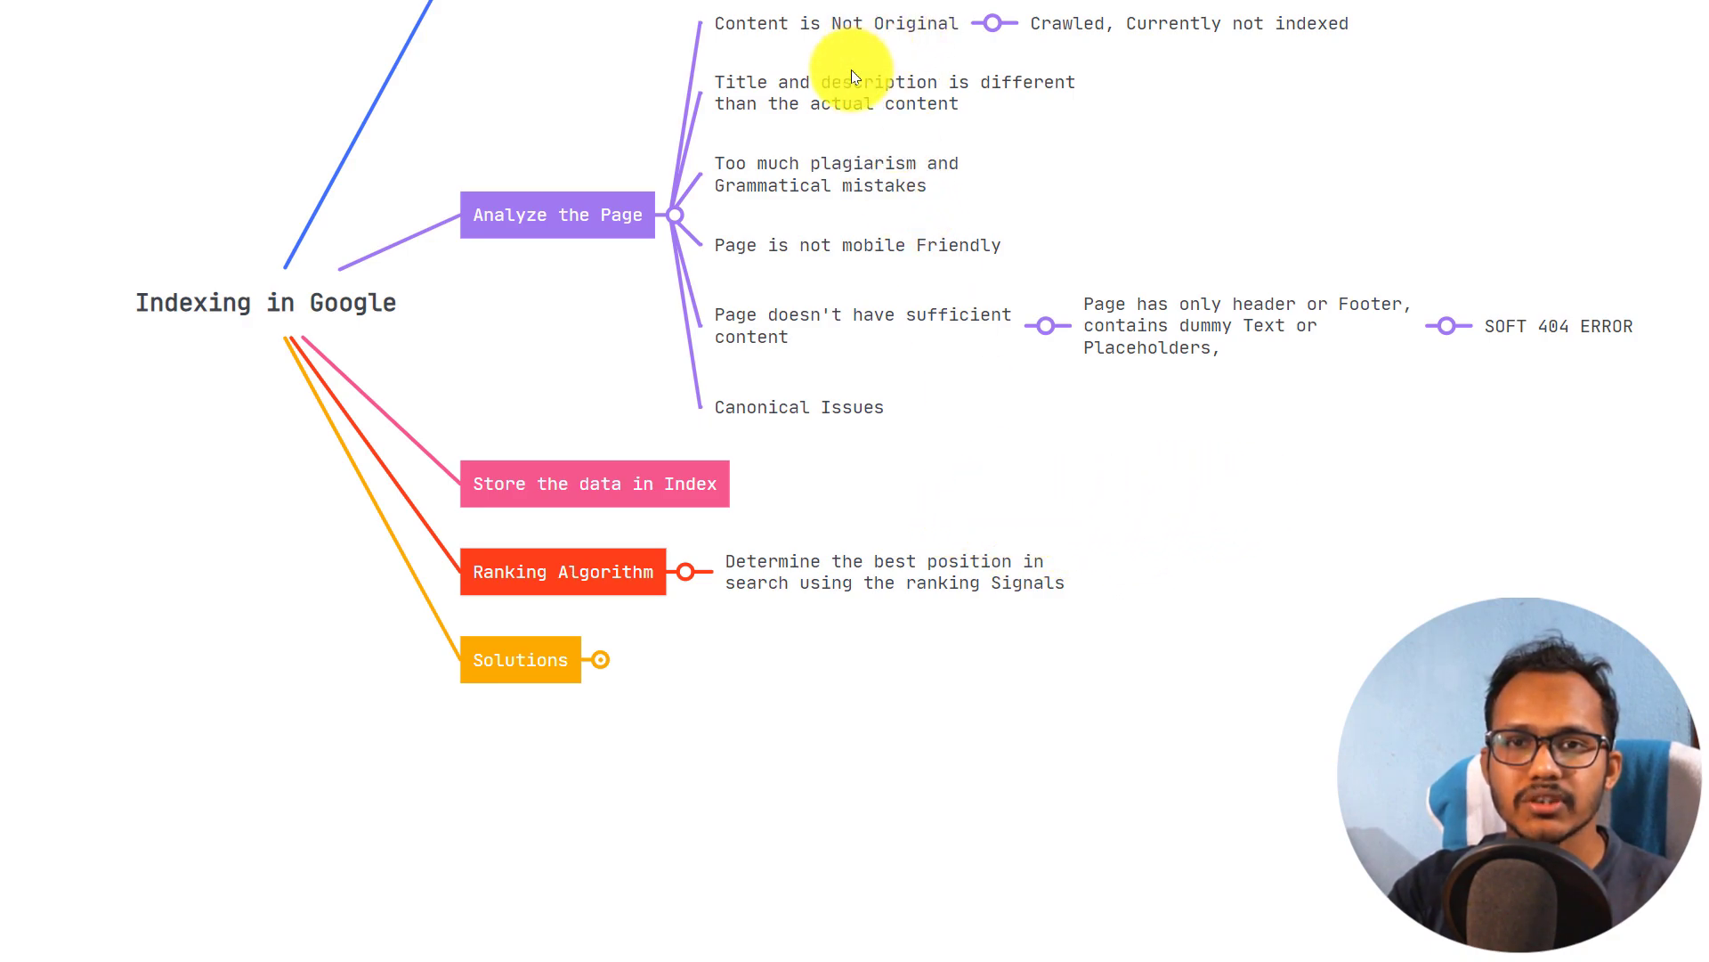
key(F11)
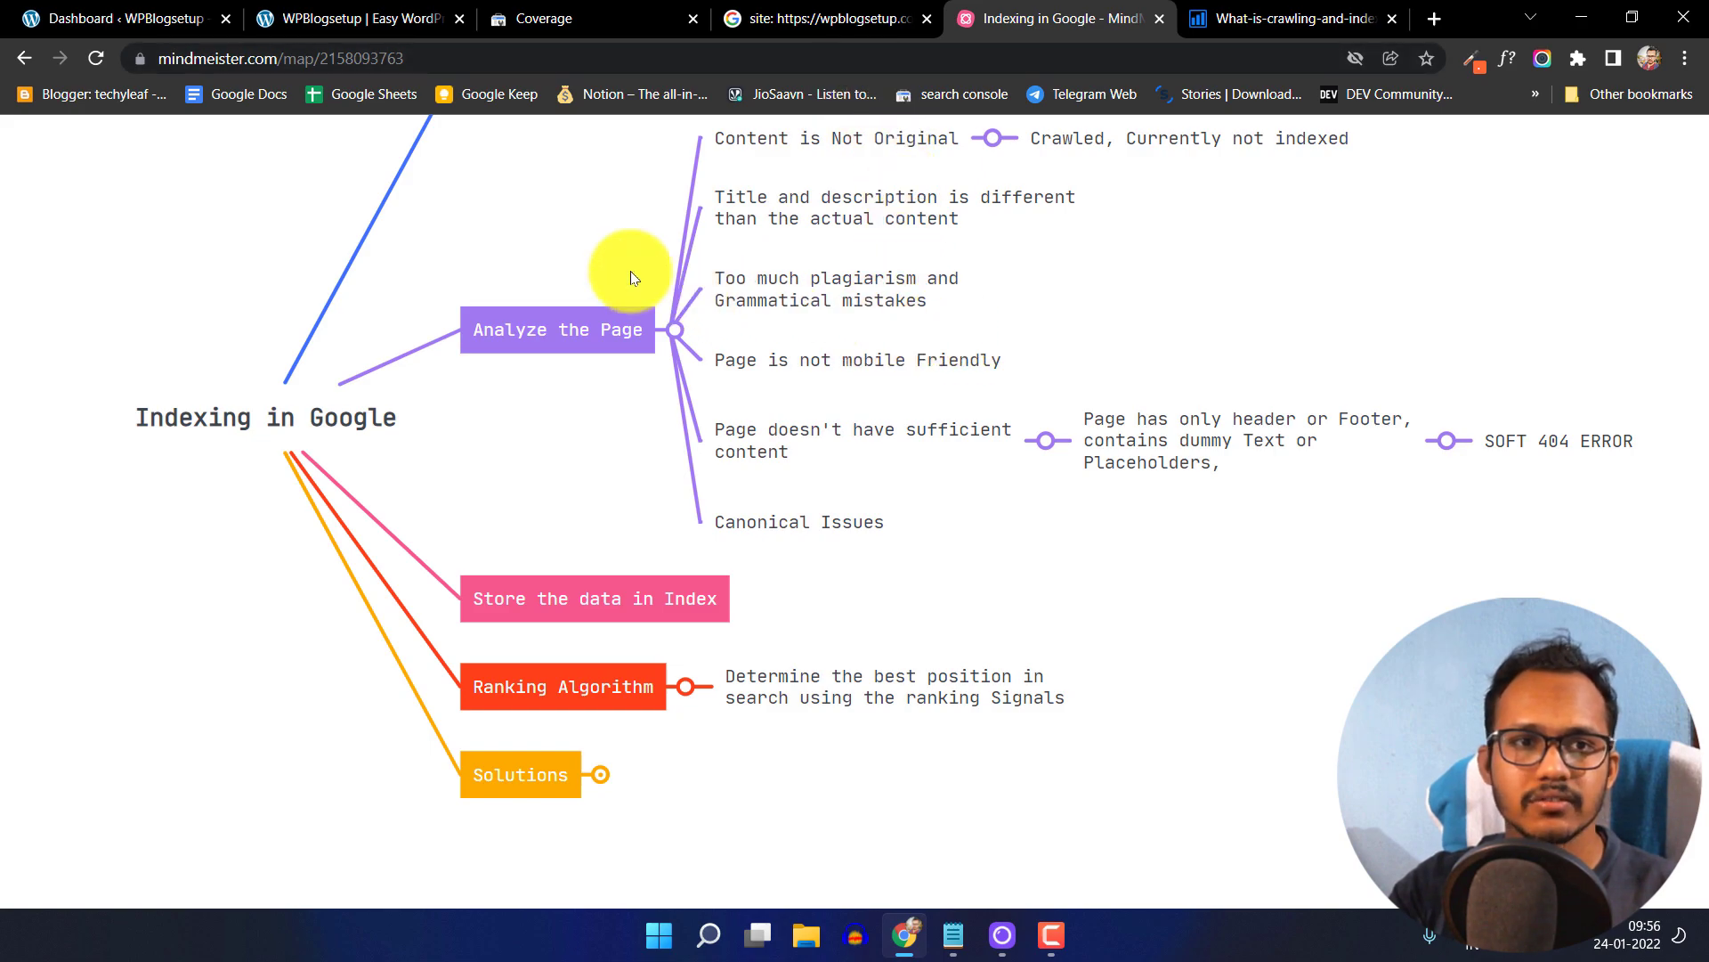
- Switch to the WordPress dashboard, open Rank Math's Titles & Meta settings and review the Global Meta robots options
click(151, 14)
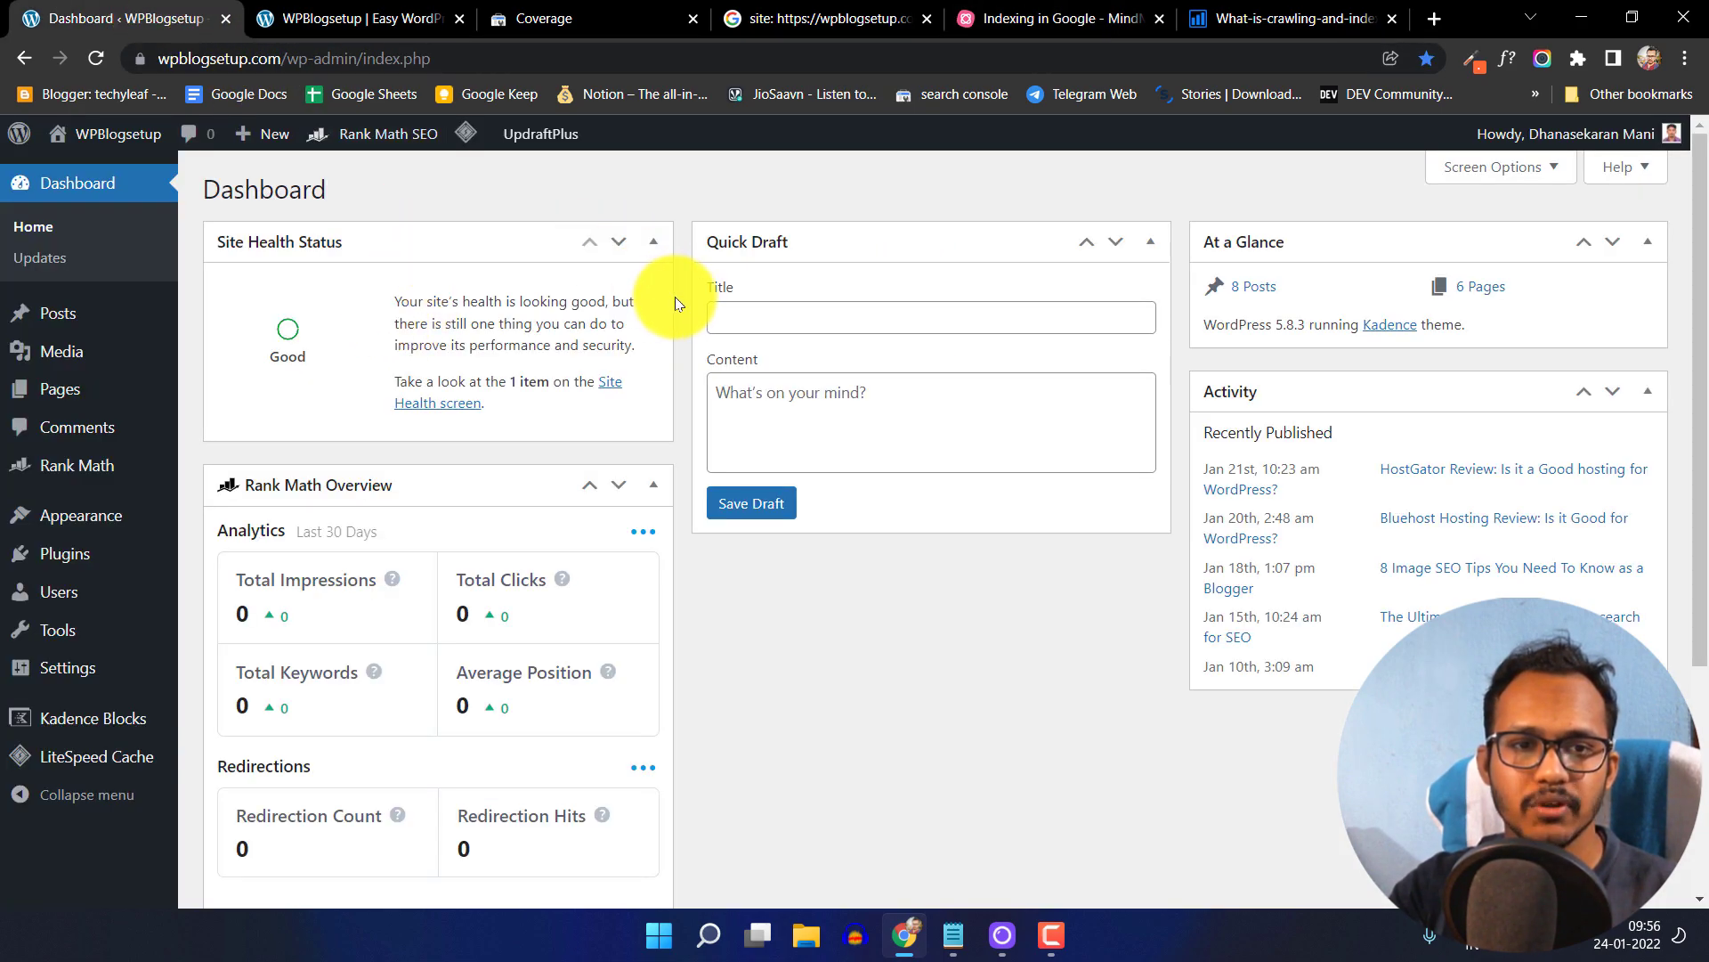
mouse_move(89, 516)
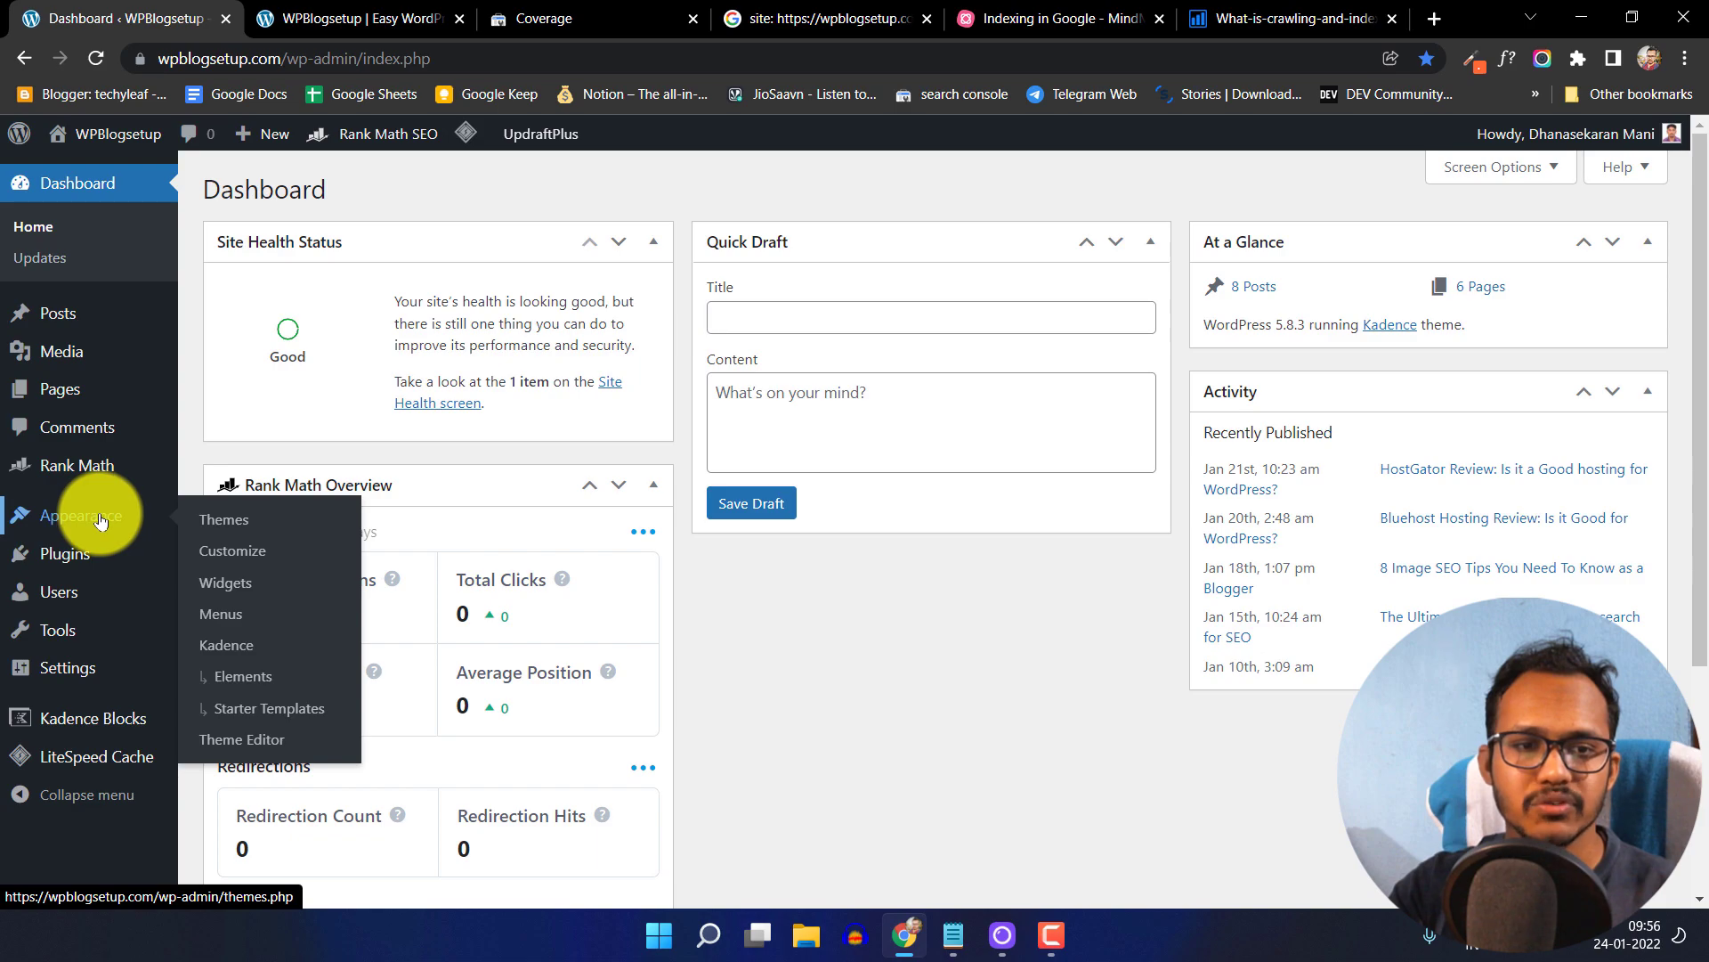
click(90, 466)
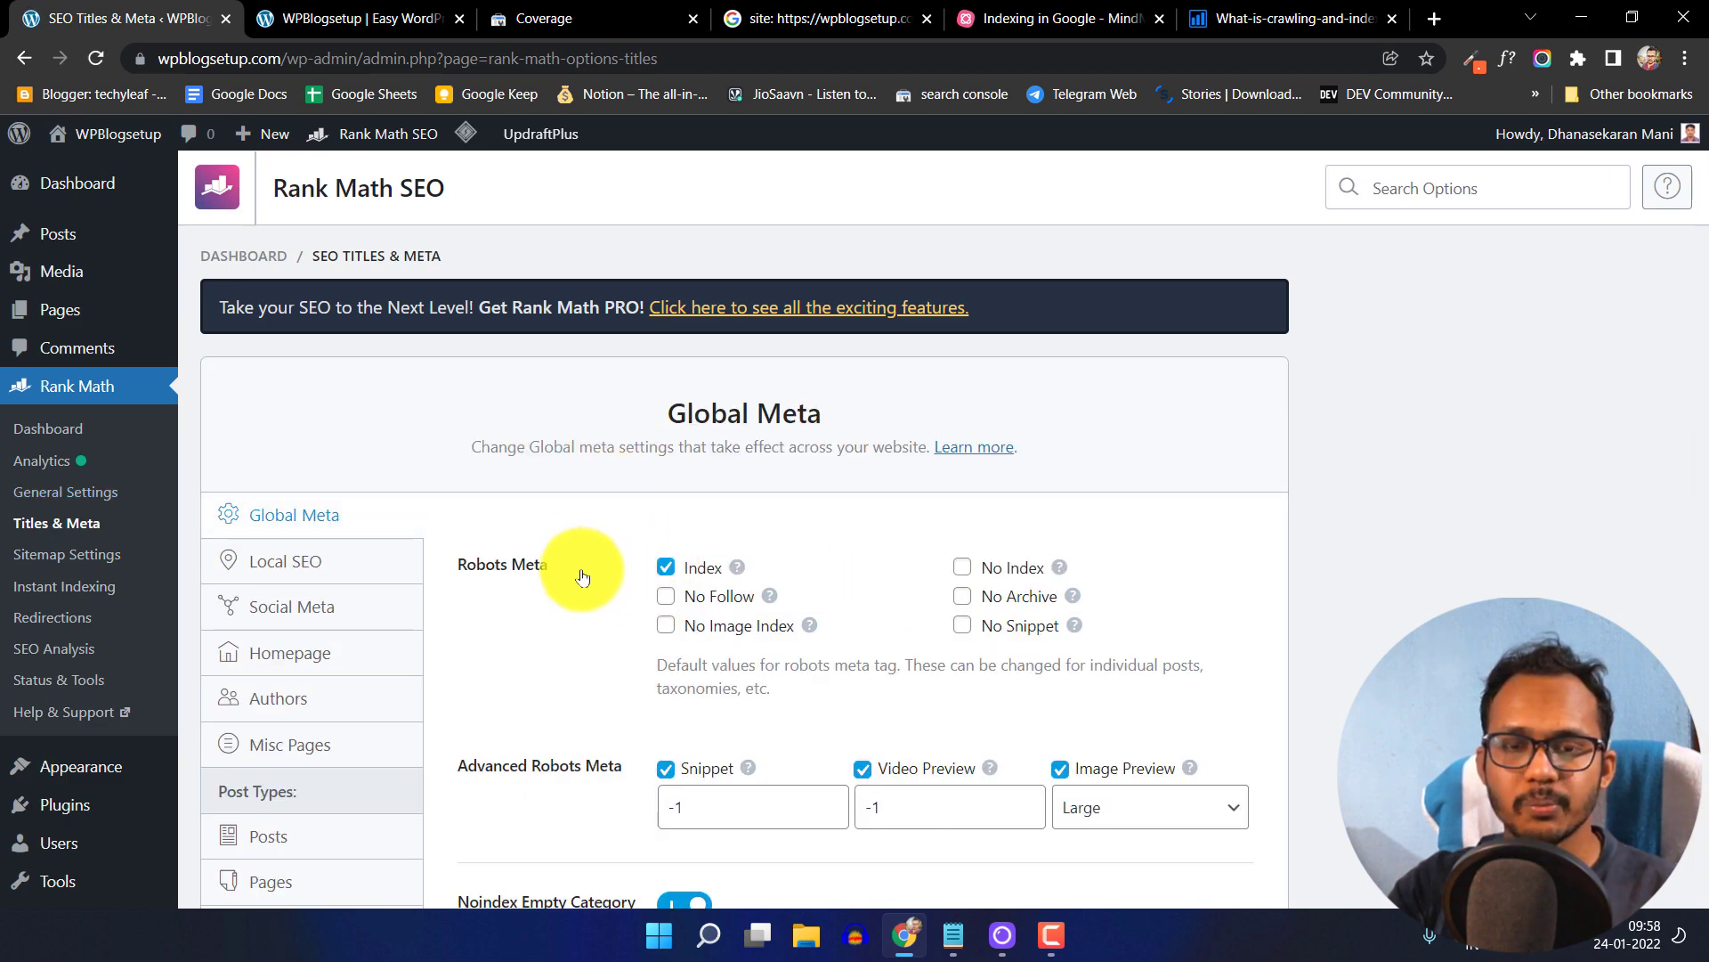
scroll(565, 530, down, 1)
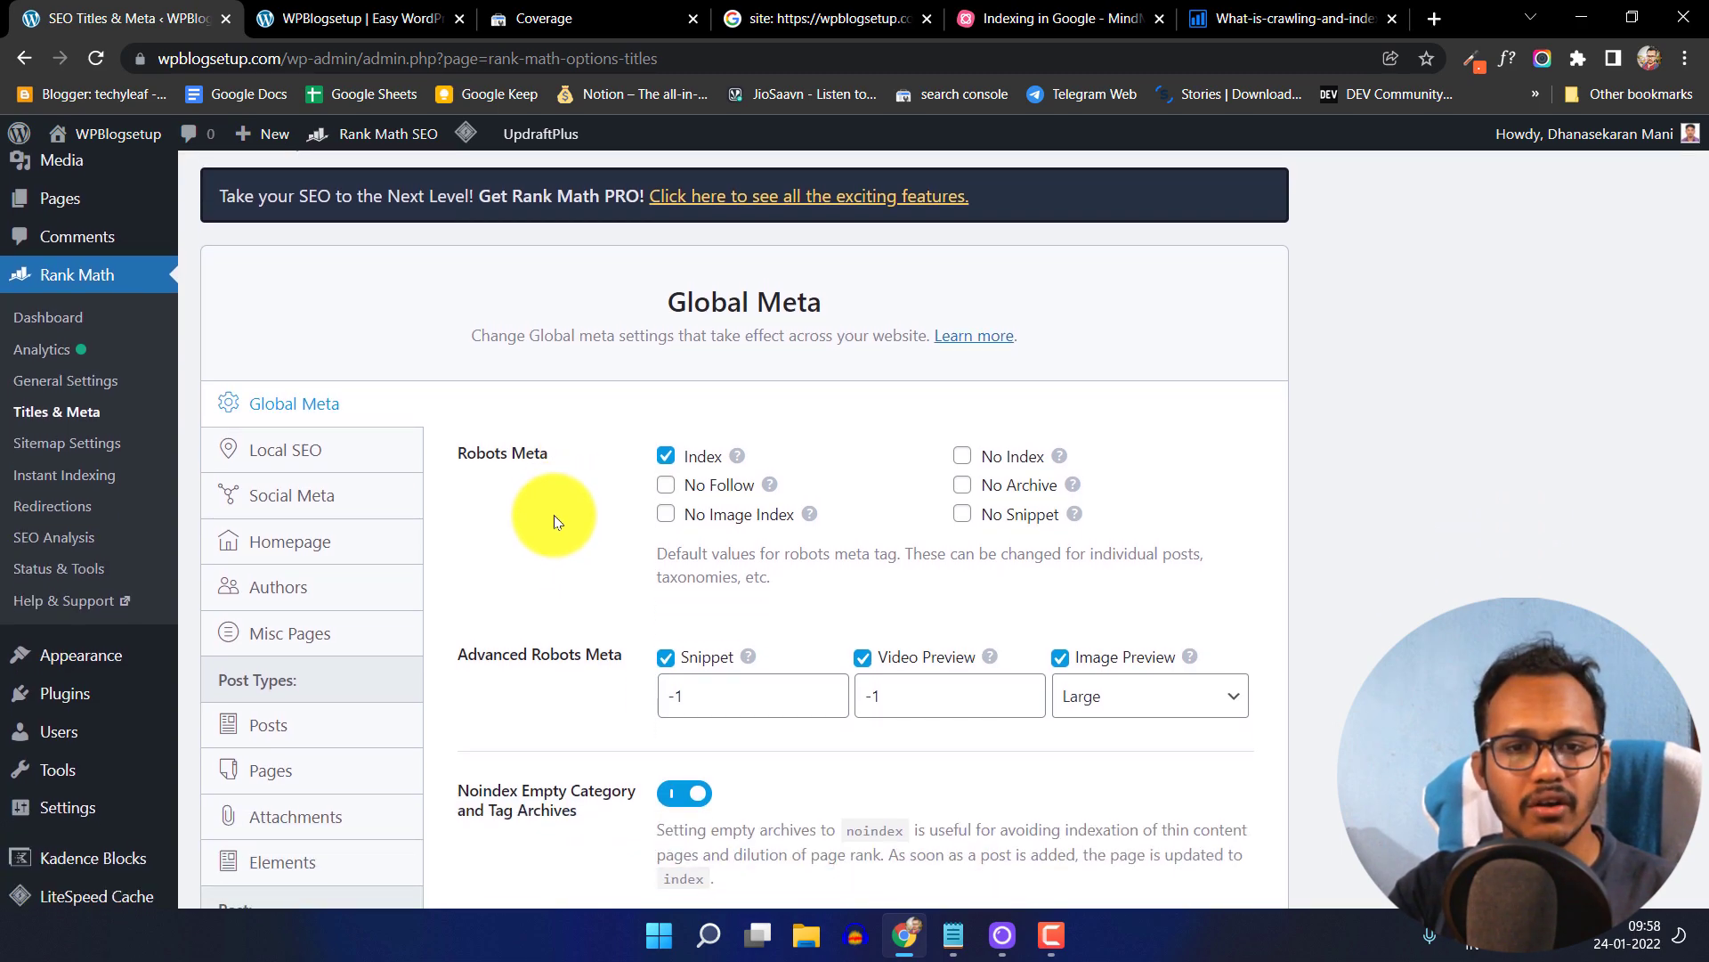
scroll(588, 525, down, 2)
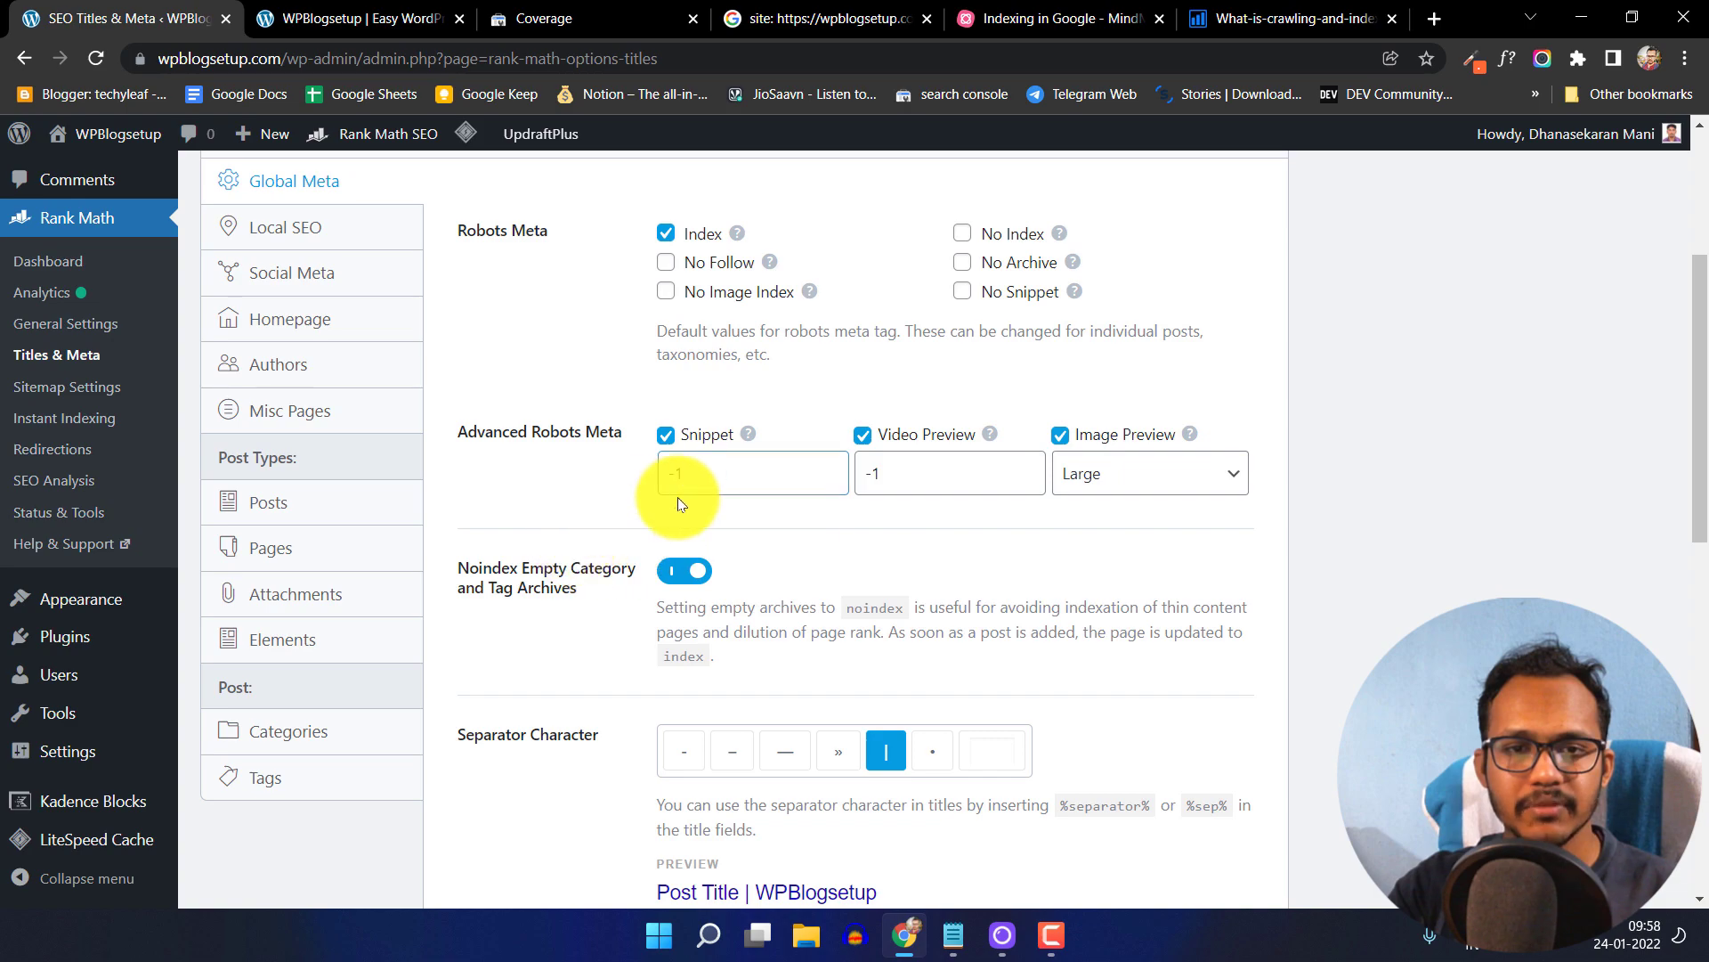
scroll(503, 457, up, 1)
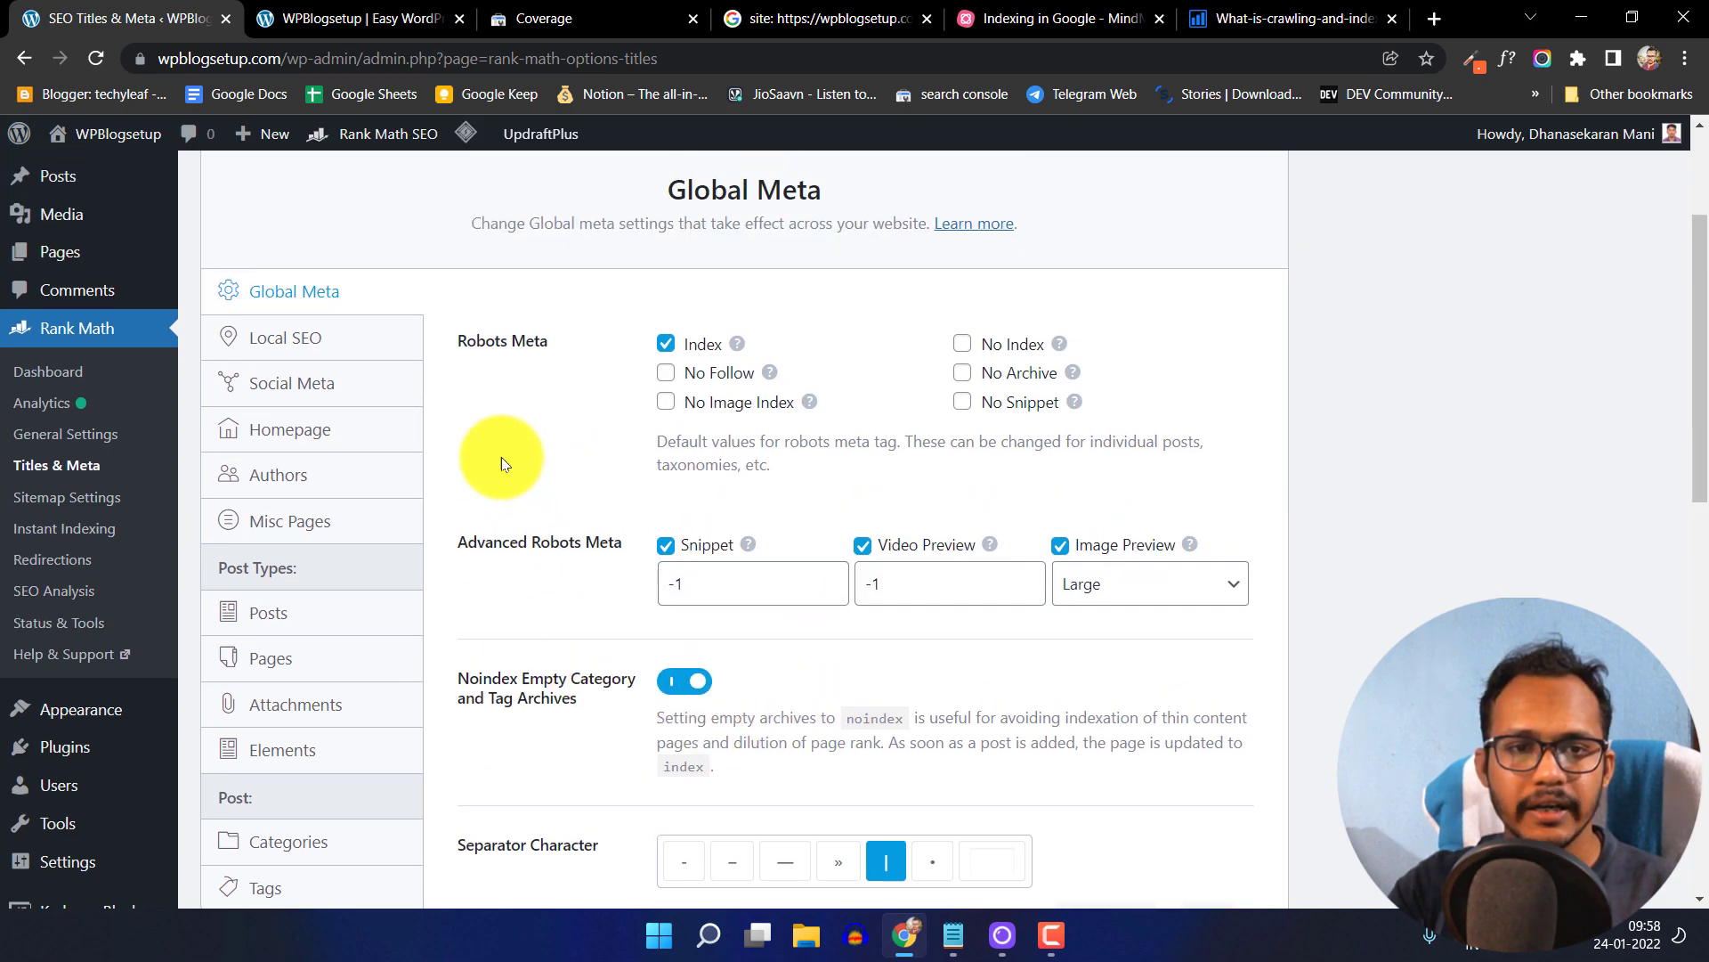
- Check Rank Math's Homepage meta settings, then examine the Posts settings, including schema, article type and Post Robots Meta
click(295, 436)
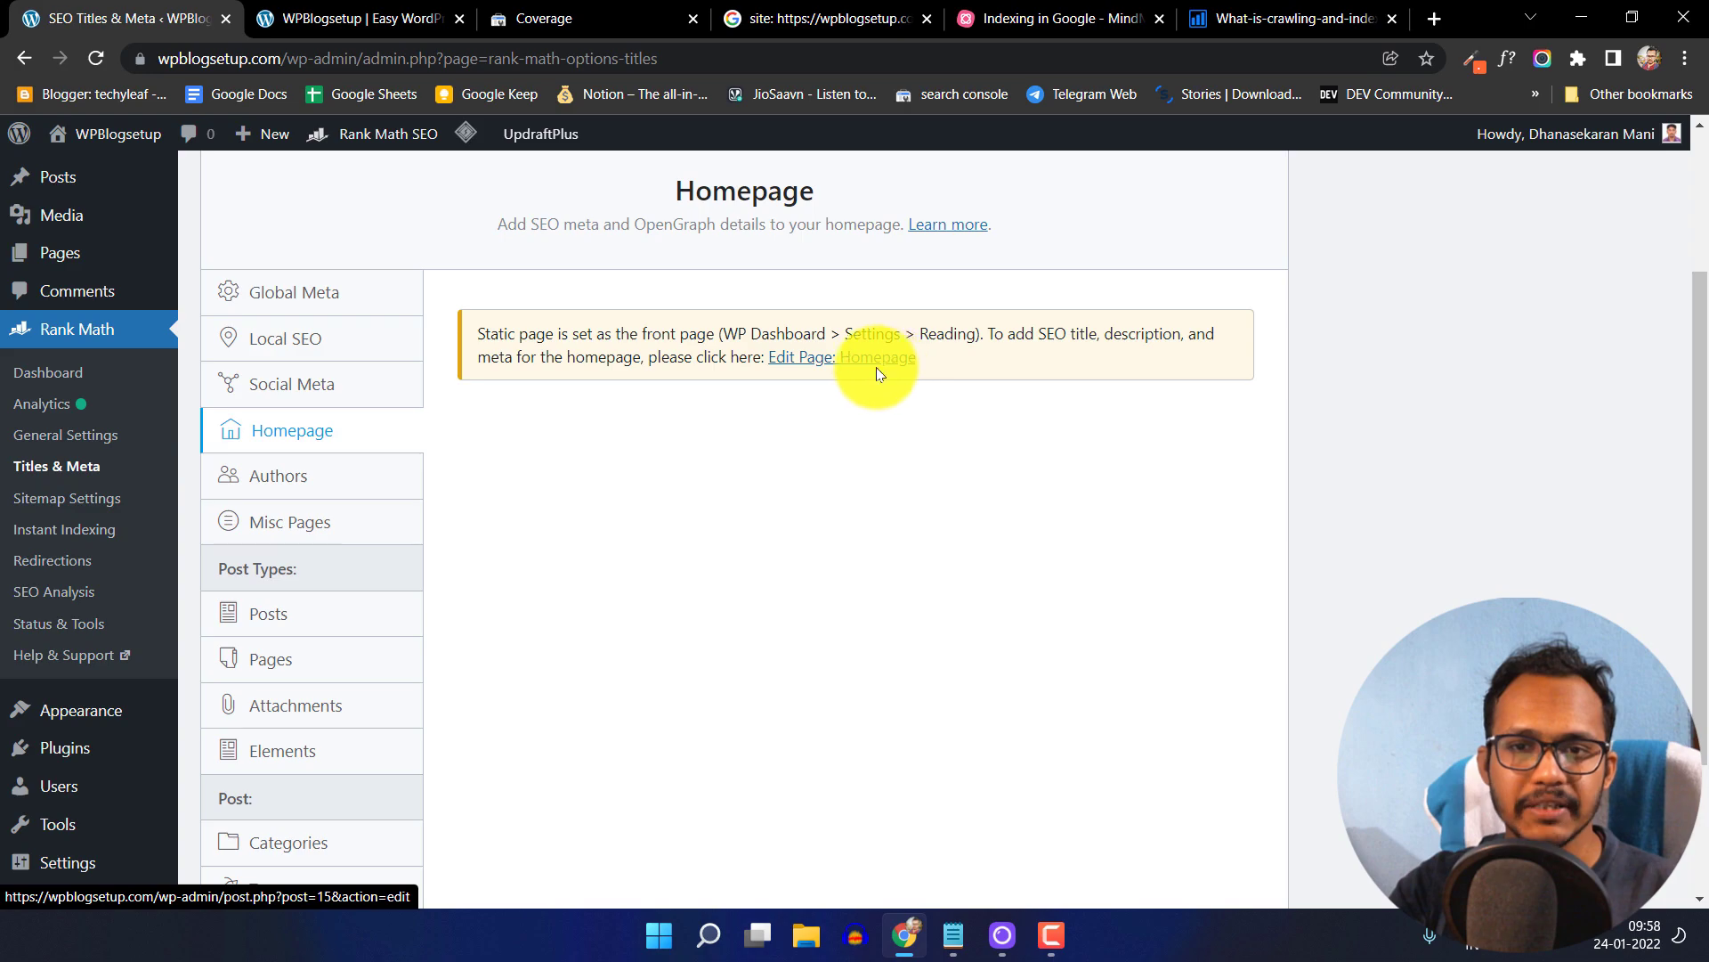
click(278, 616)
scroll(445, 580, down, 5)
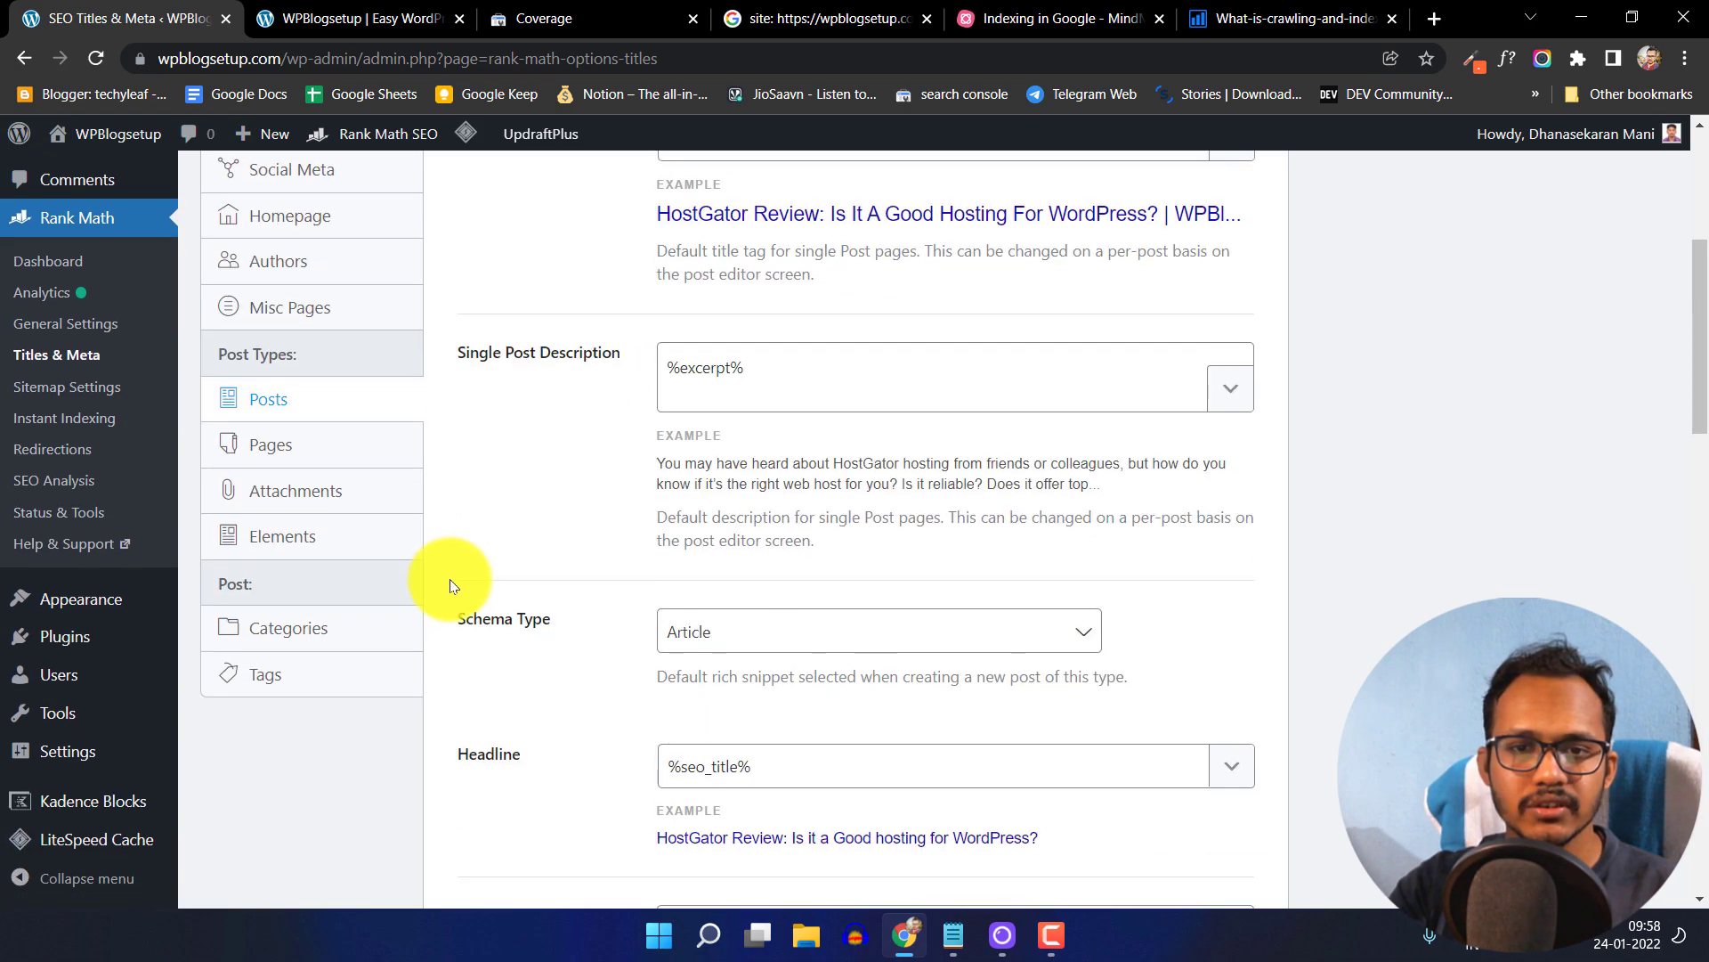
scroll(483, 564, down, 10)
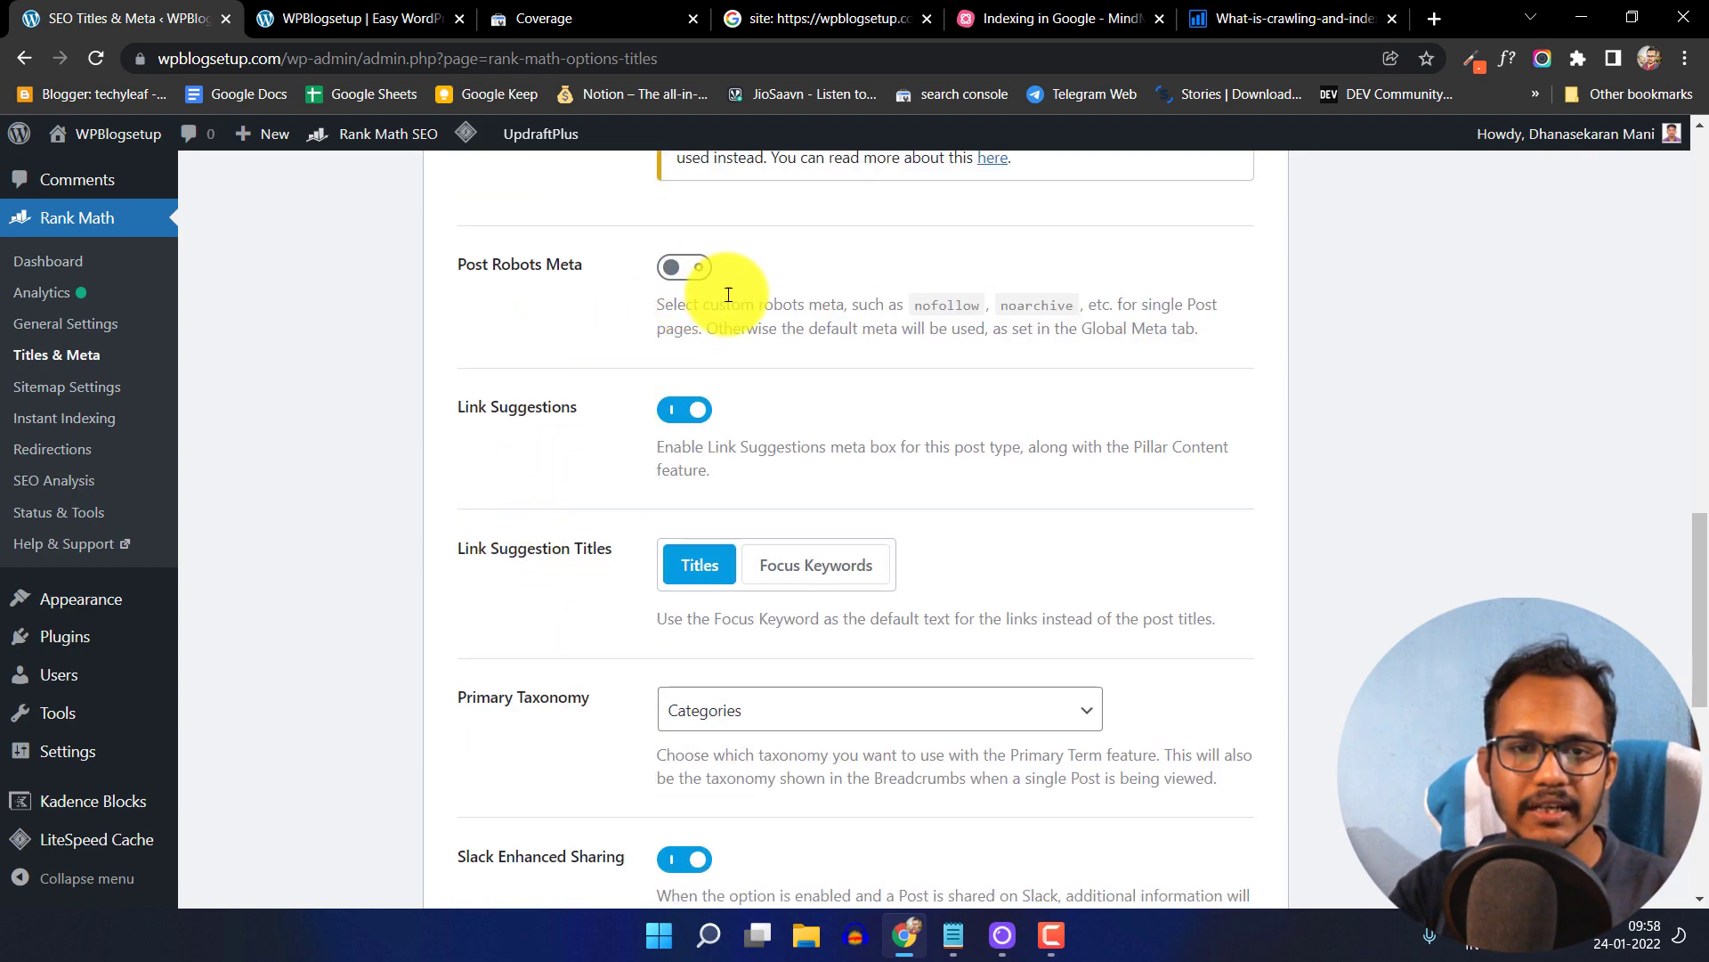
scroll(712, 552, down, 2)
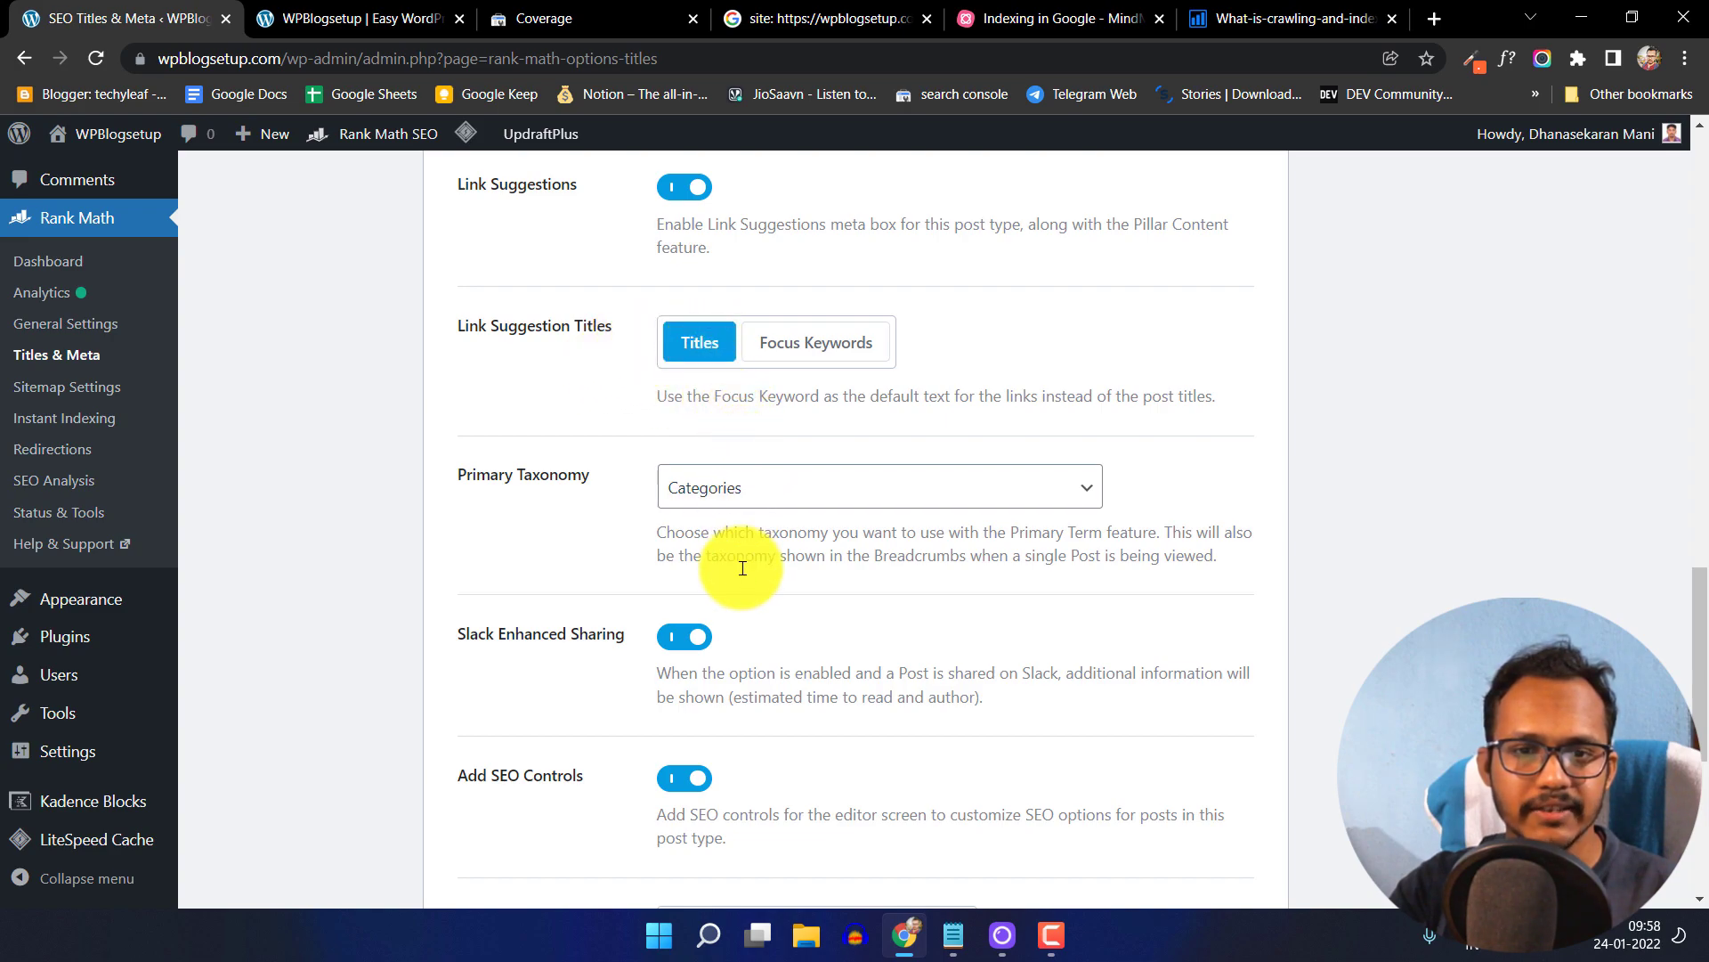
scroll(831, 616, down, 1)
scroll(835, 607, down, 3)
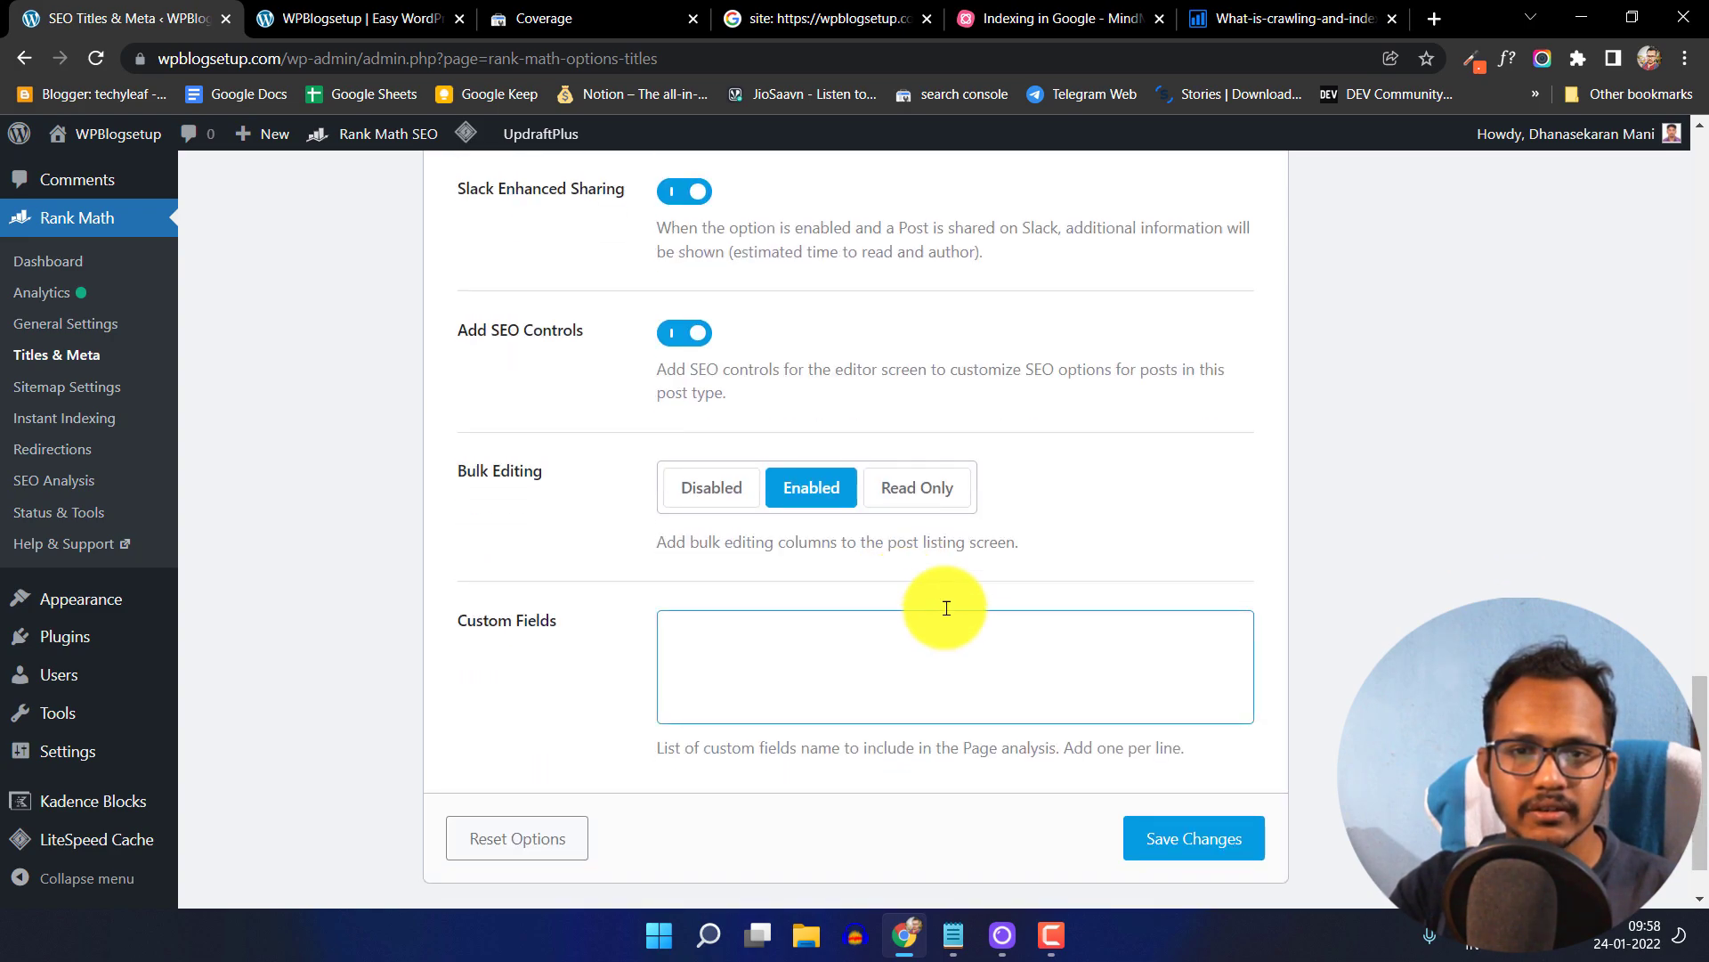
scroll(976, 588, up, 4)
scroll(976, 588, up, 6)
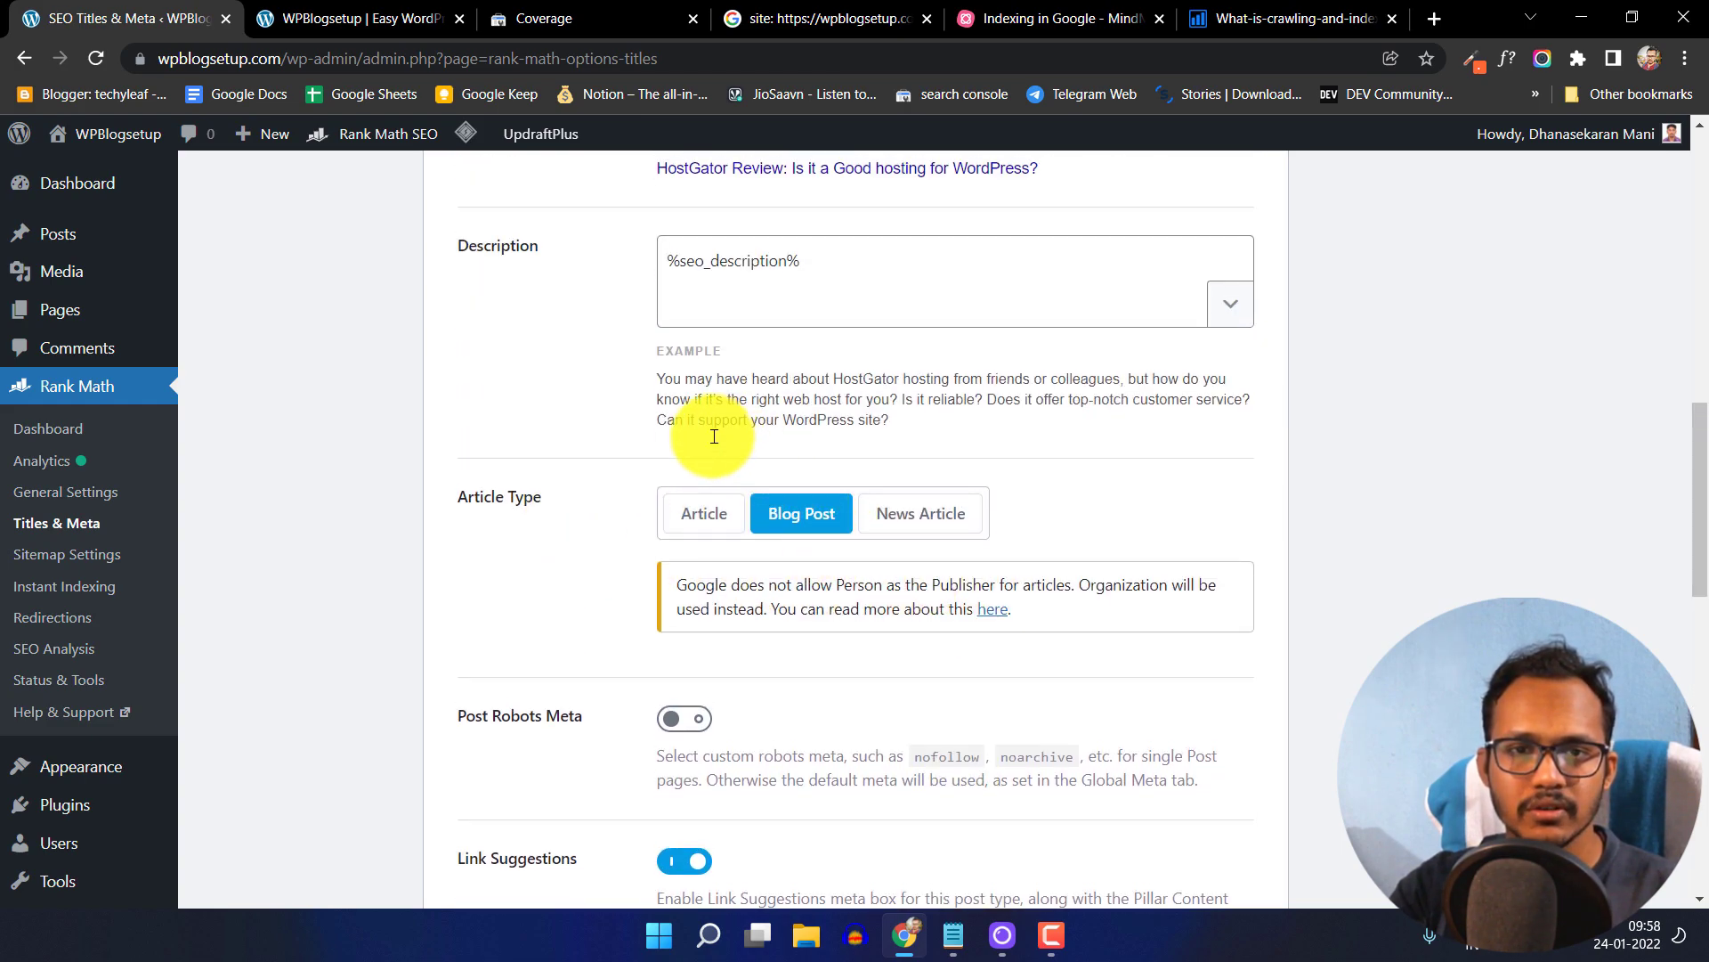
- Review the Posts title, description and schema settings again, then examine the same defaults for Pages in Titles & Meta
scroll(713, 463, up, 3)
scroll(623, 507, up, 2)
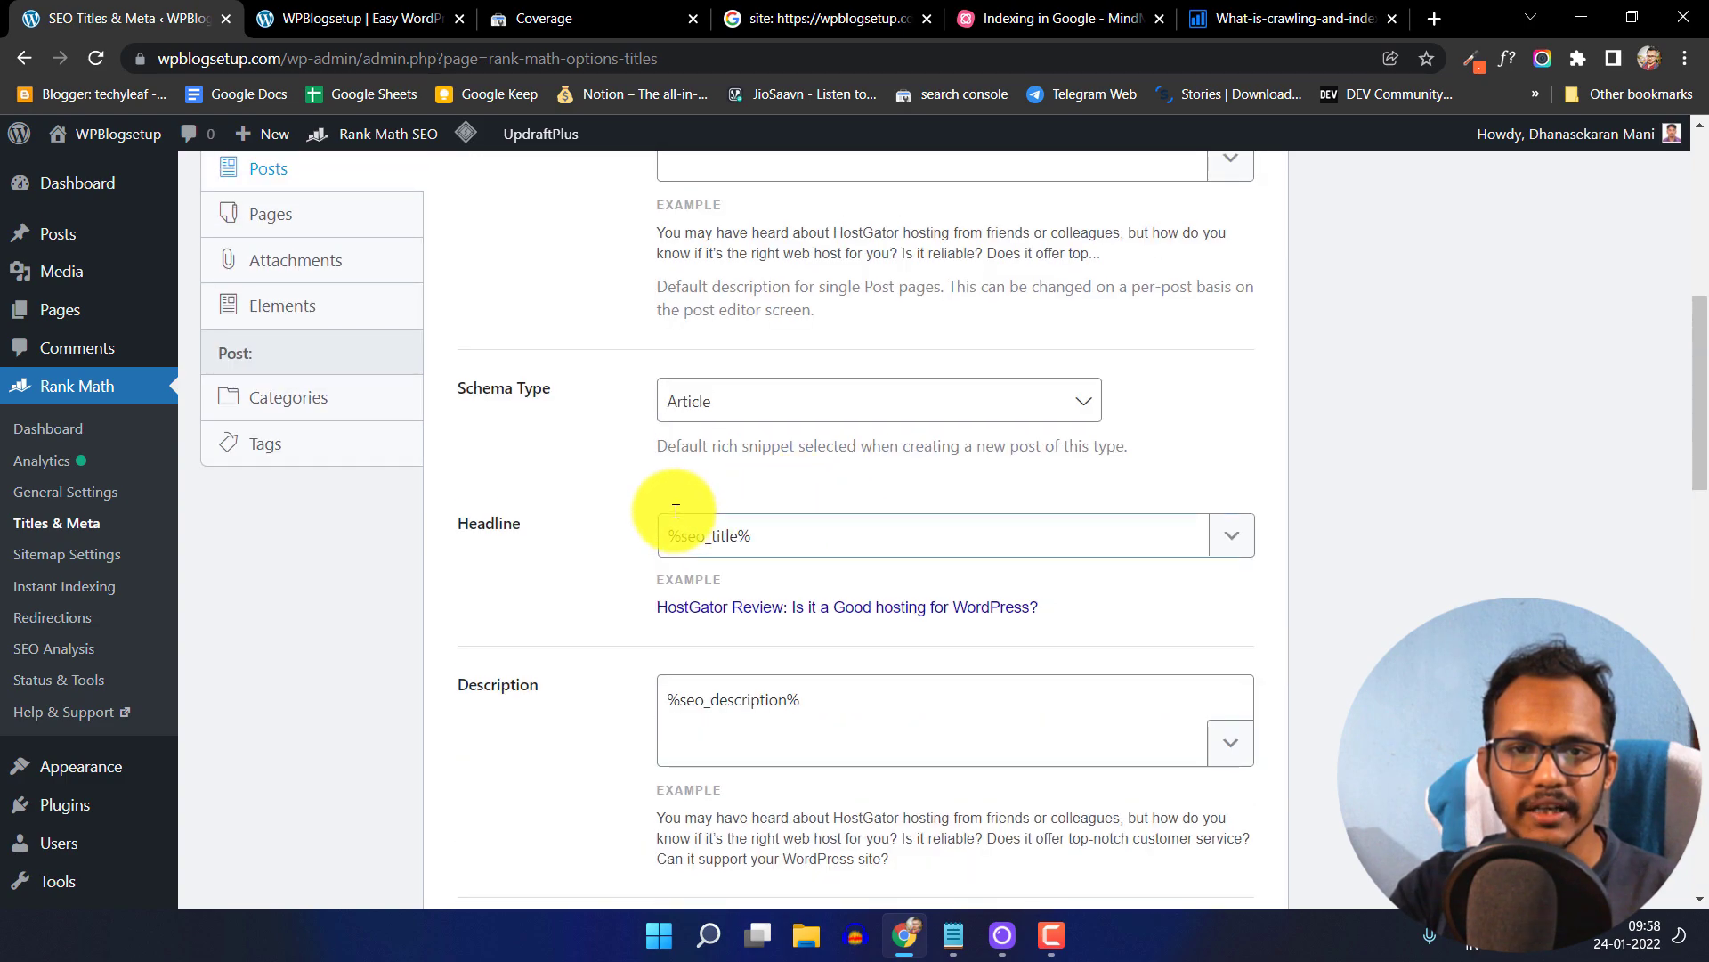
scroll(819, 480, up, 2)
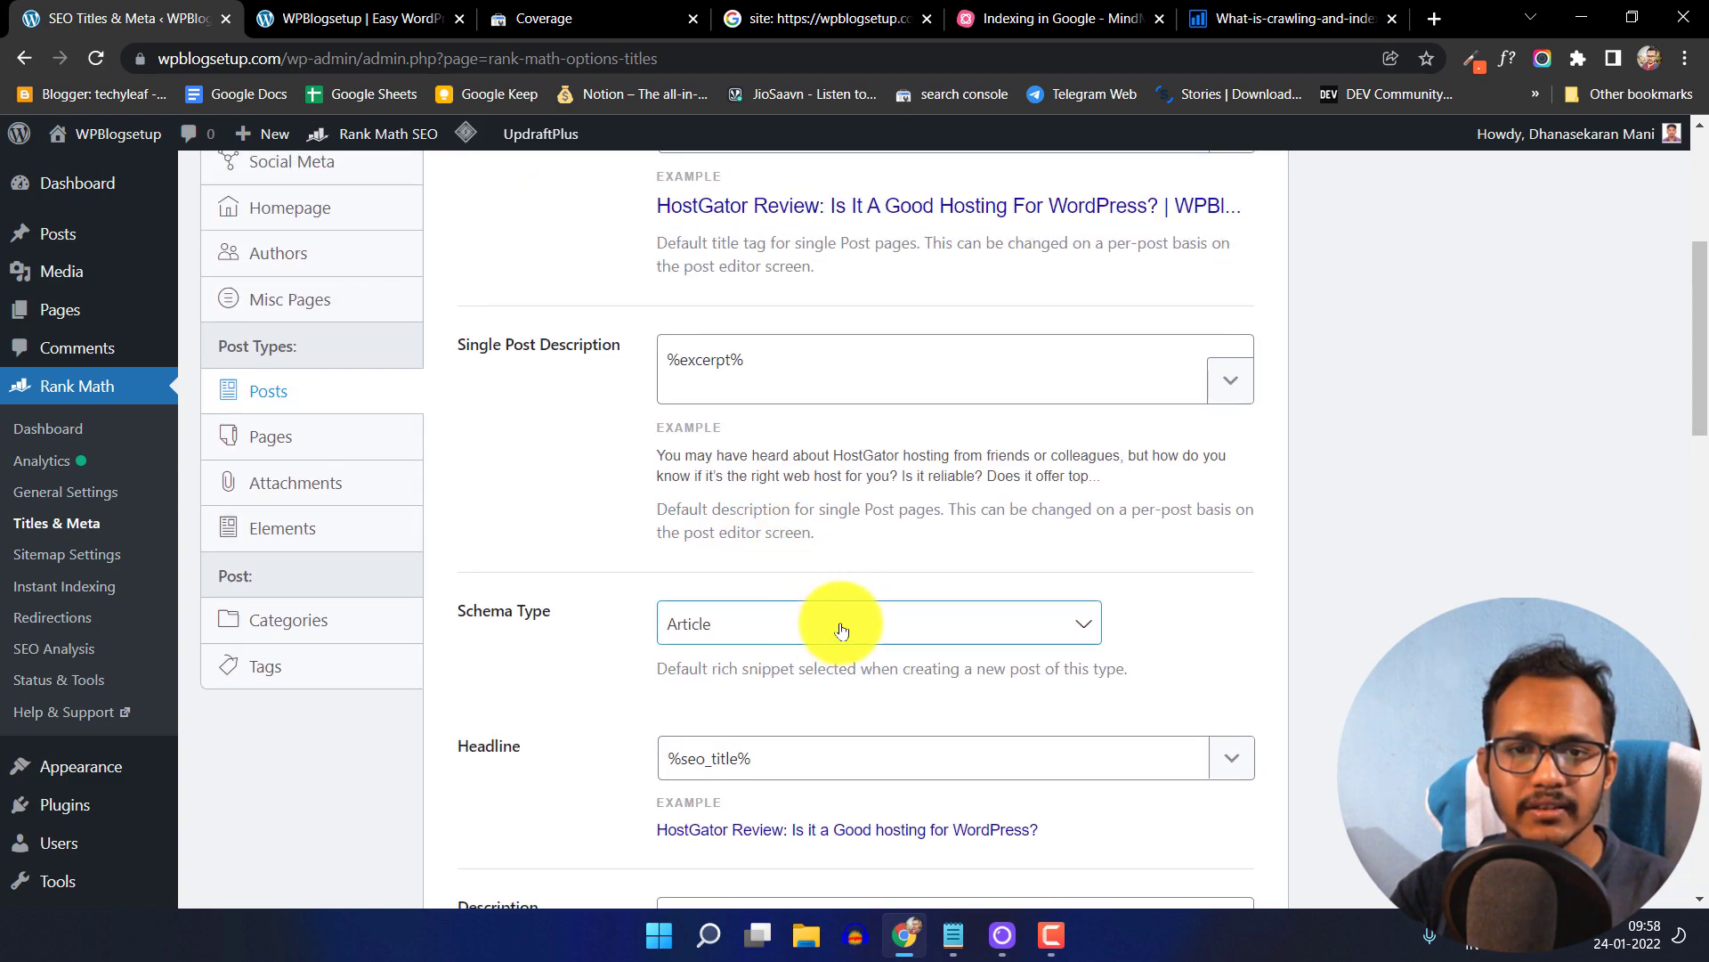
scroll(650, 572, up, 5)
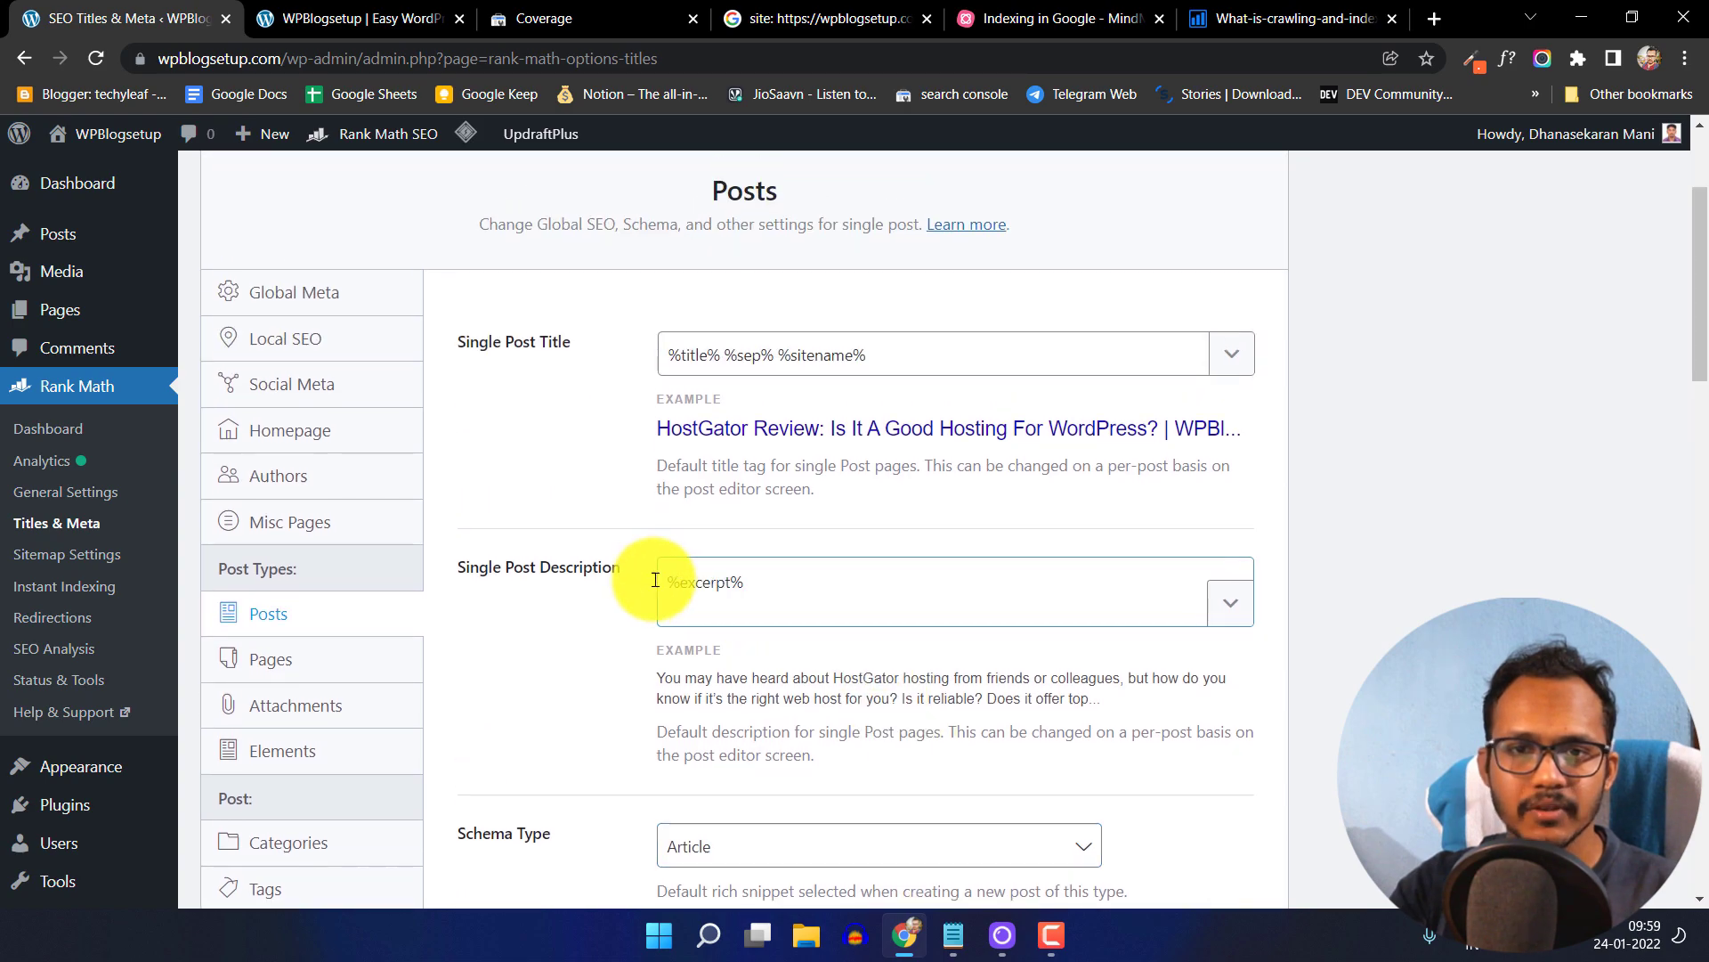
scroll(439, 618, down, 2)
click(280, 660)
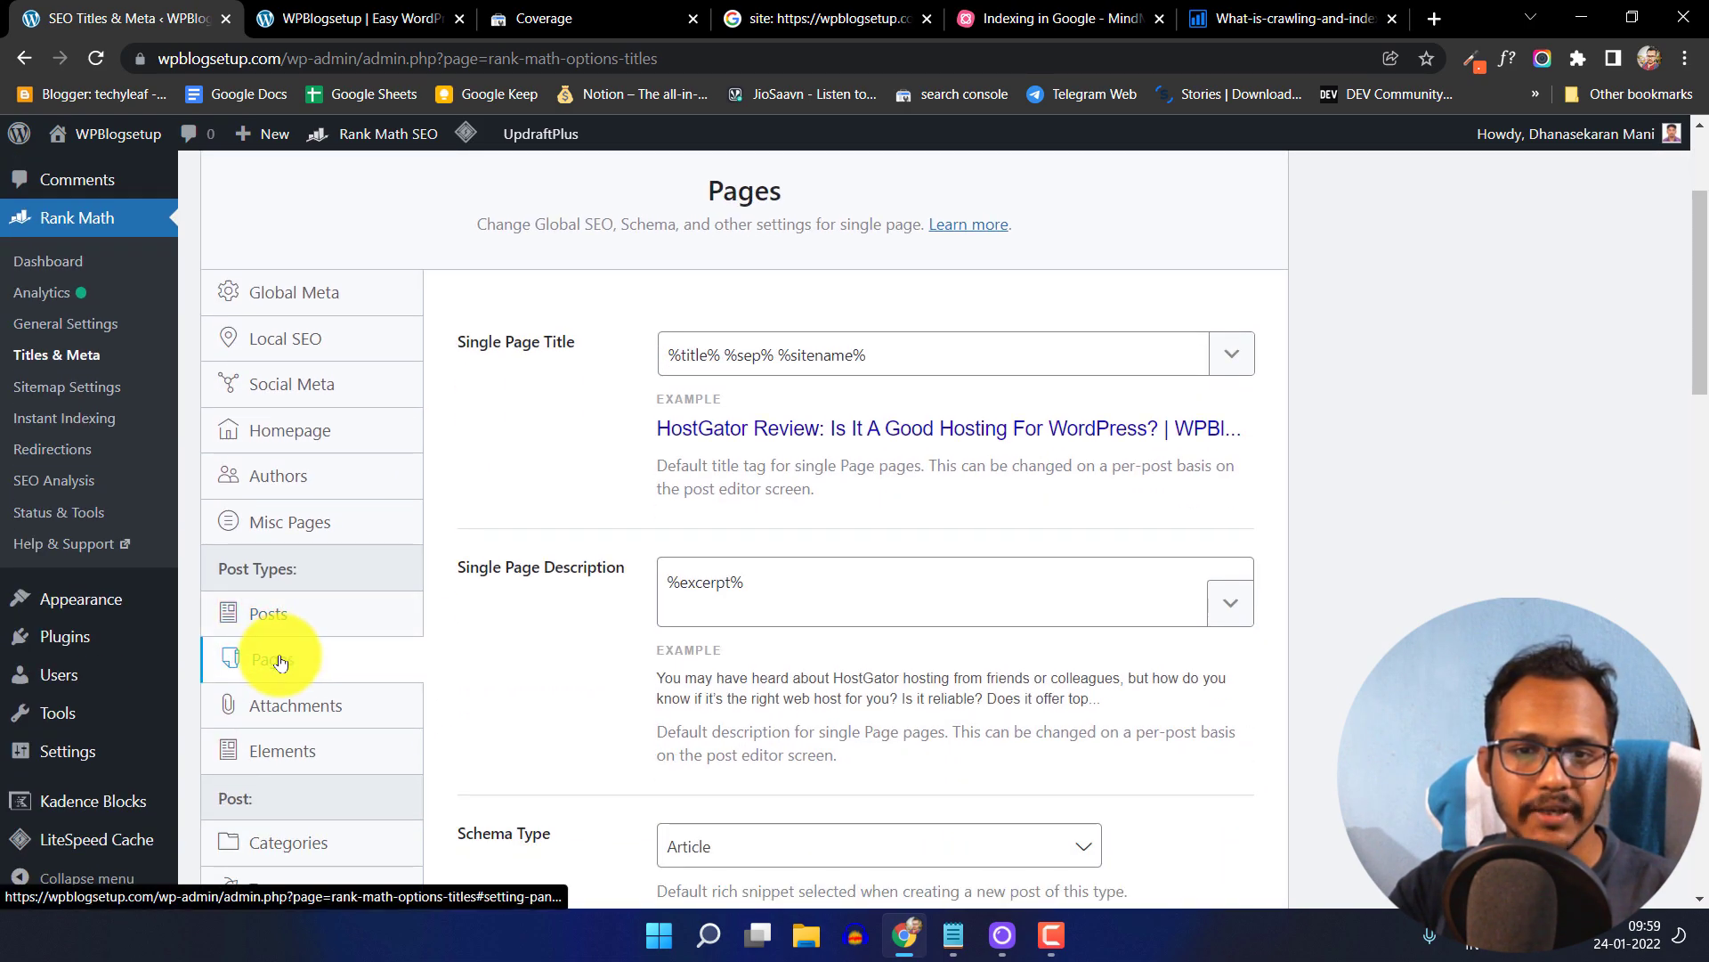
scroll(730, 570, down, 2)
scroll(731, 574, down, 2)
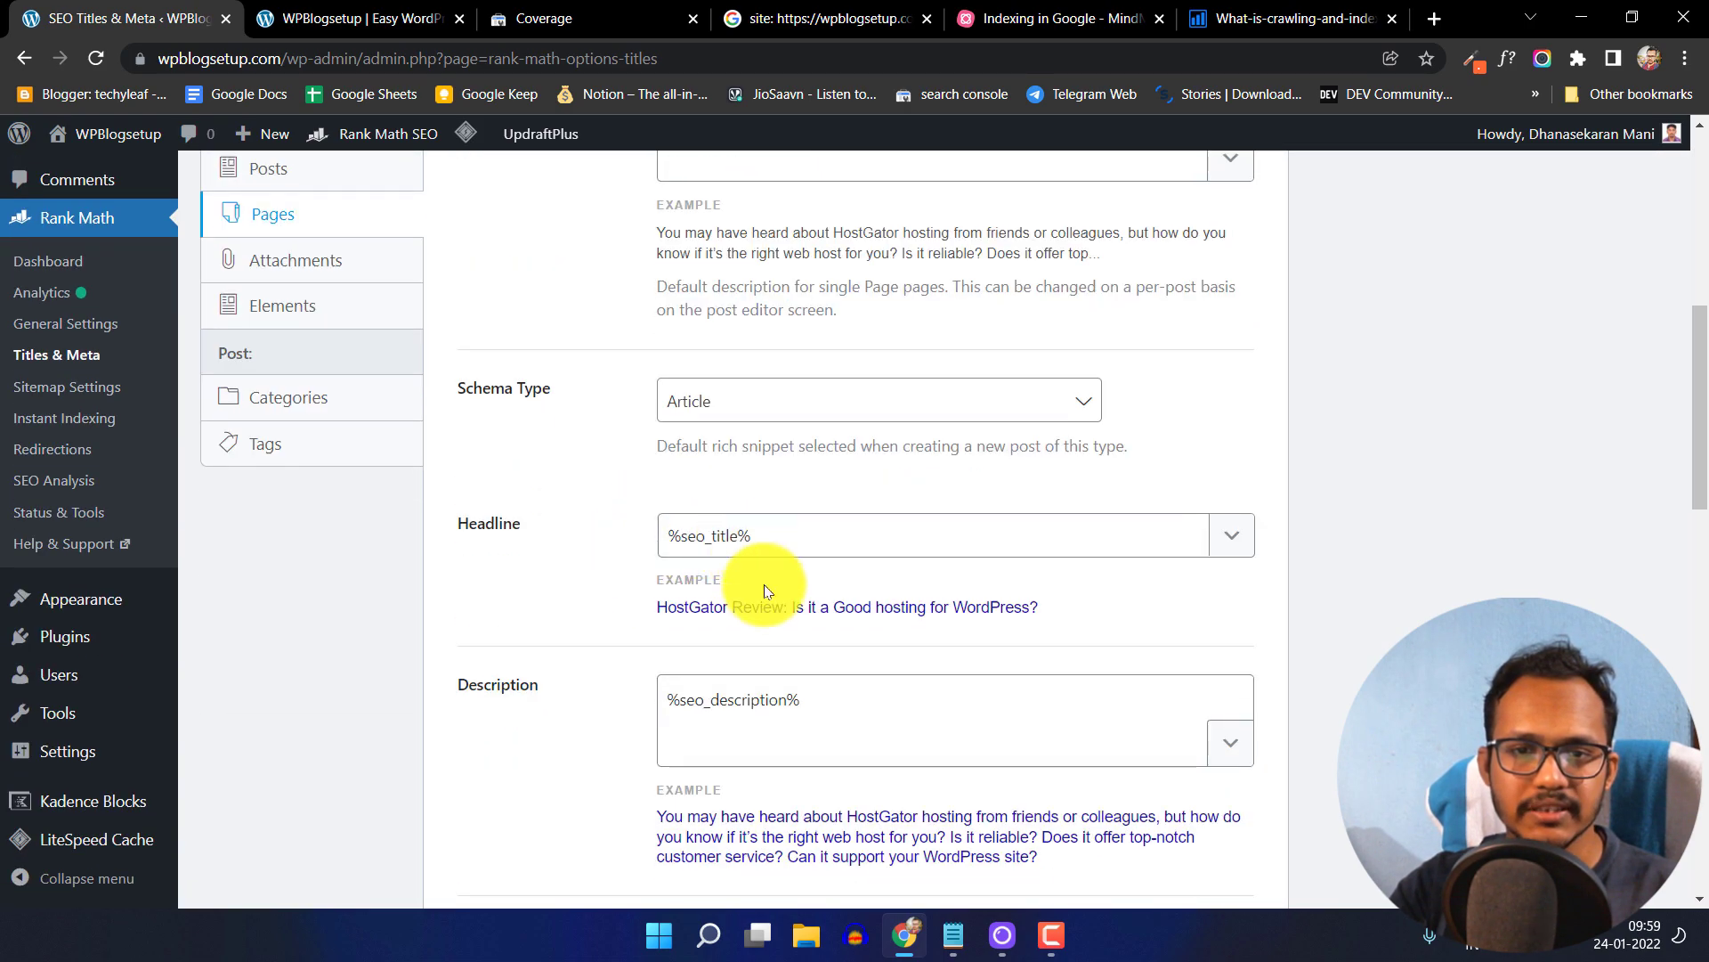
scroll(559, 588, up, 2)
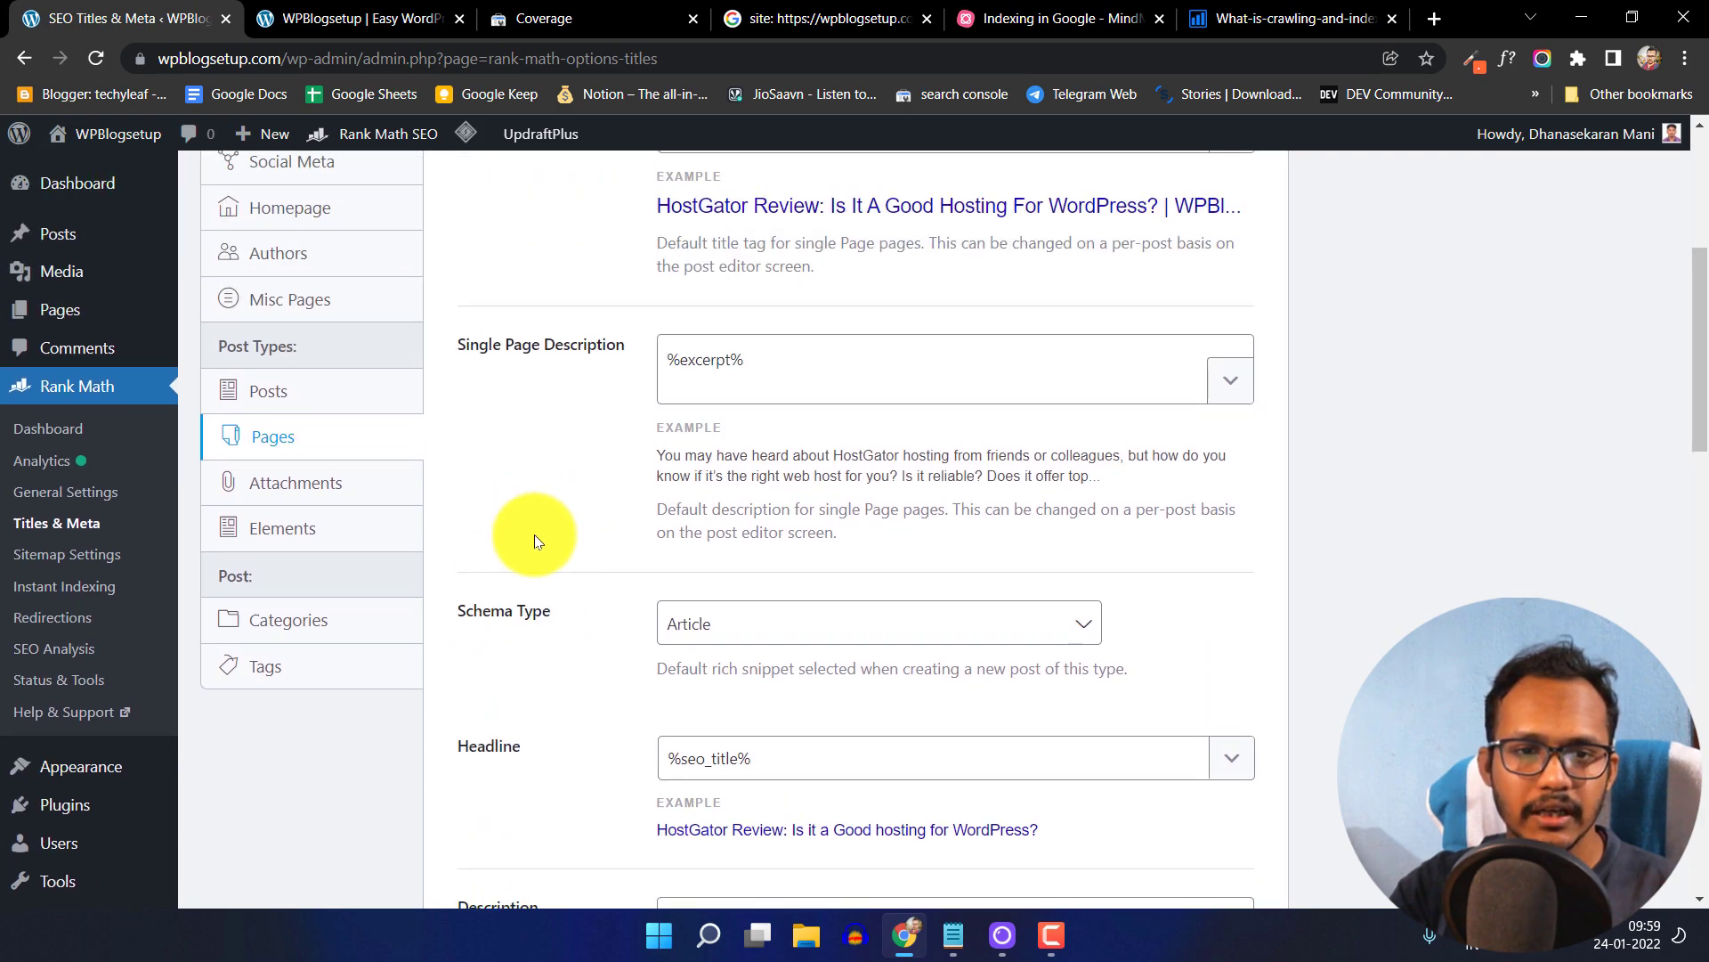
- Examine the archive robots meta options for Categories and Tags in Rank Math's Titles & Meta settings
click(324, 622)
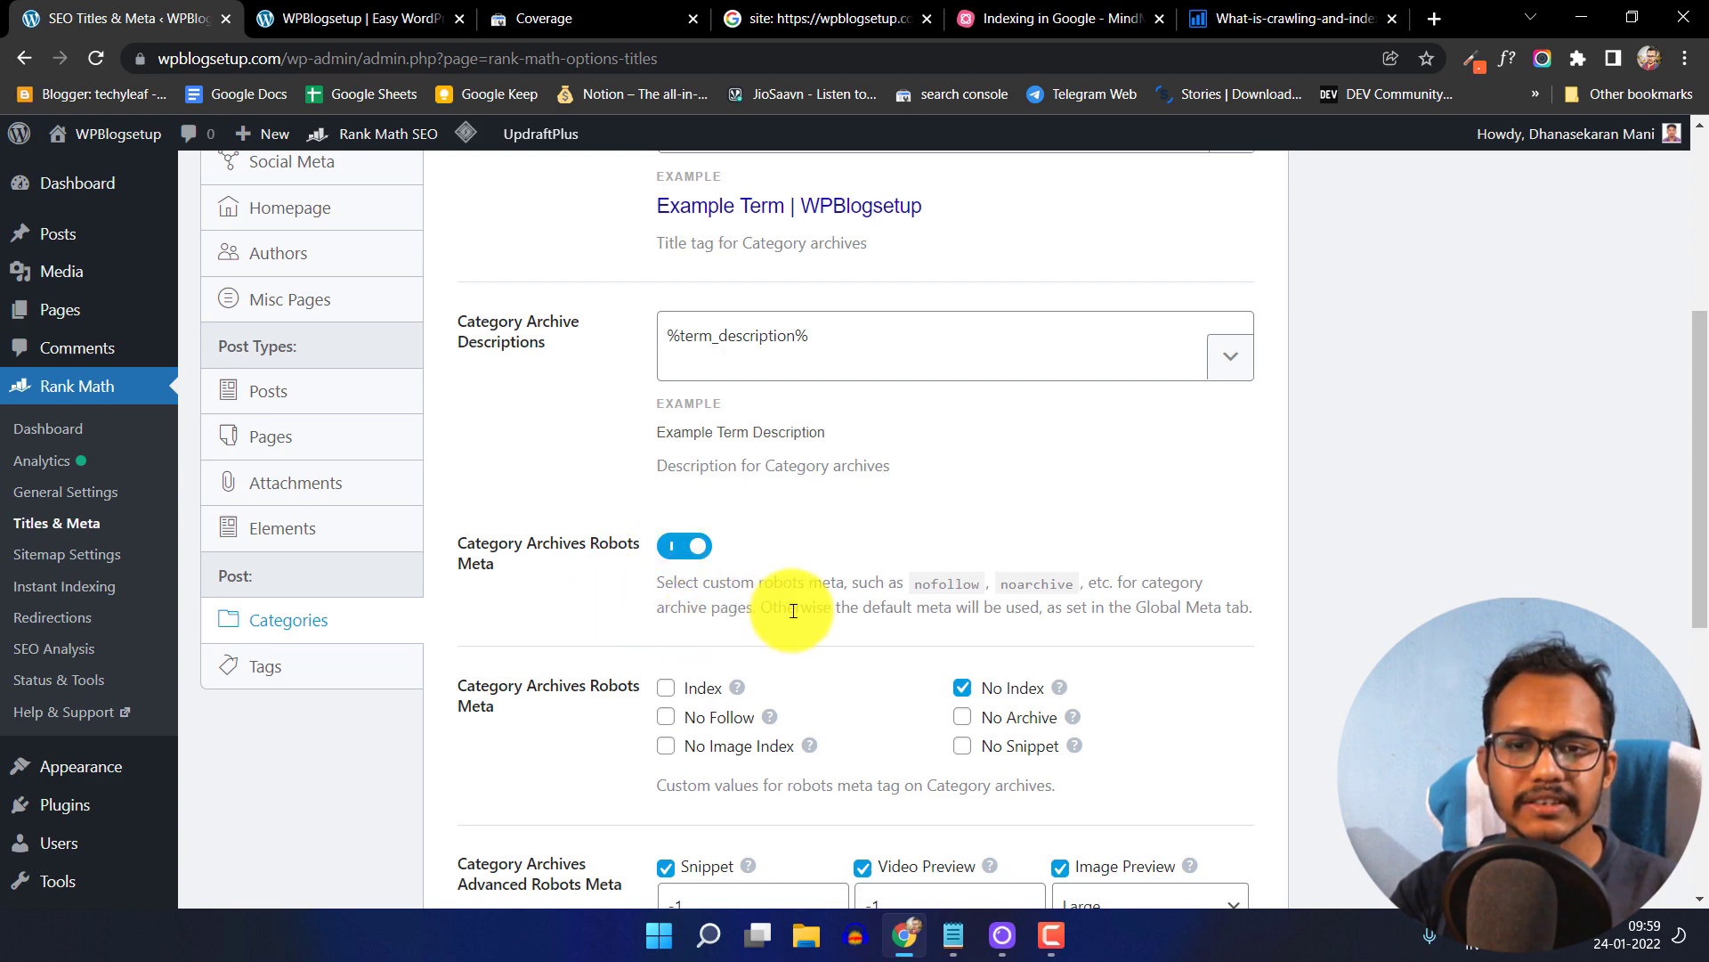
scroll(1113, 632, down, 3)
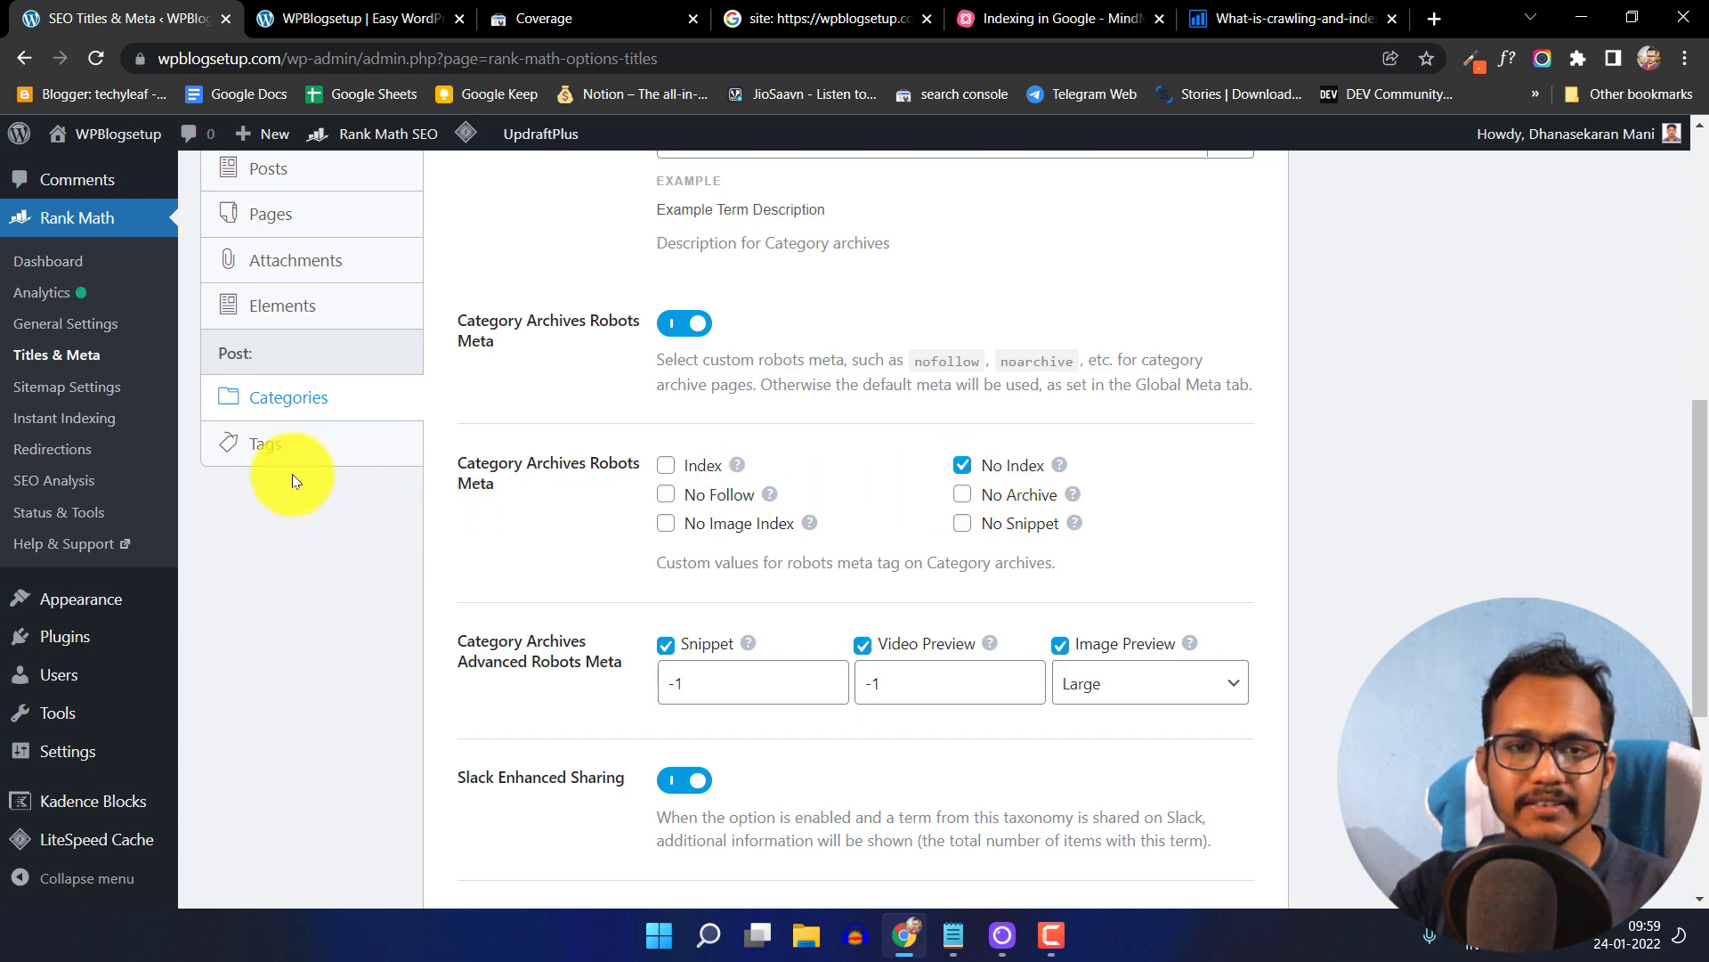
click(286, 447)
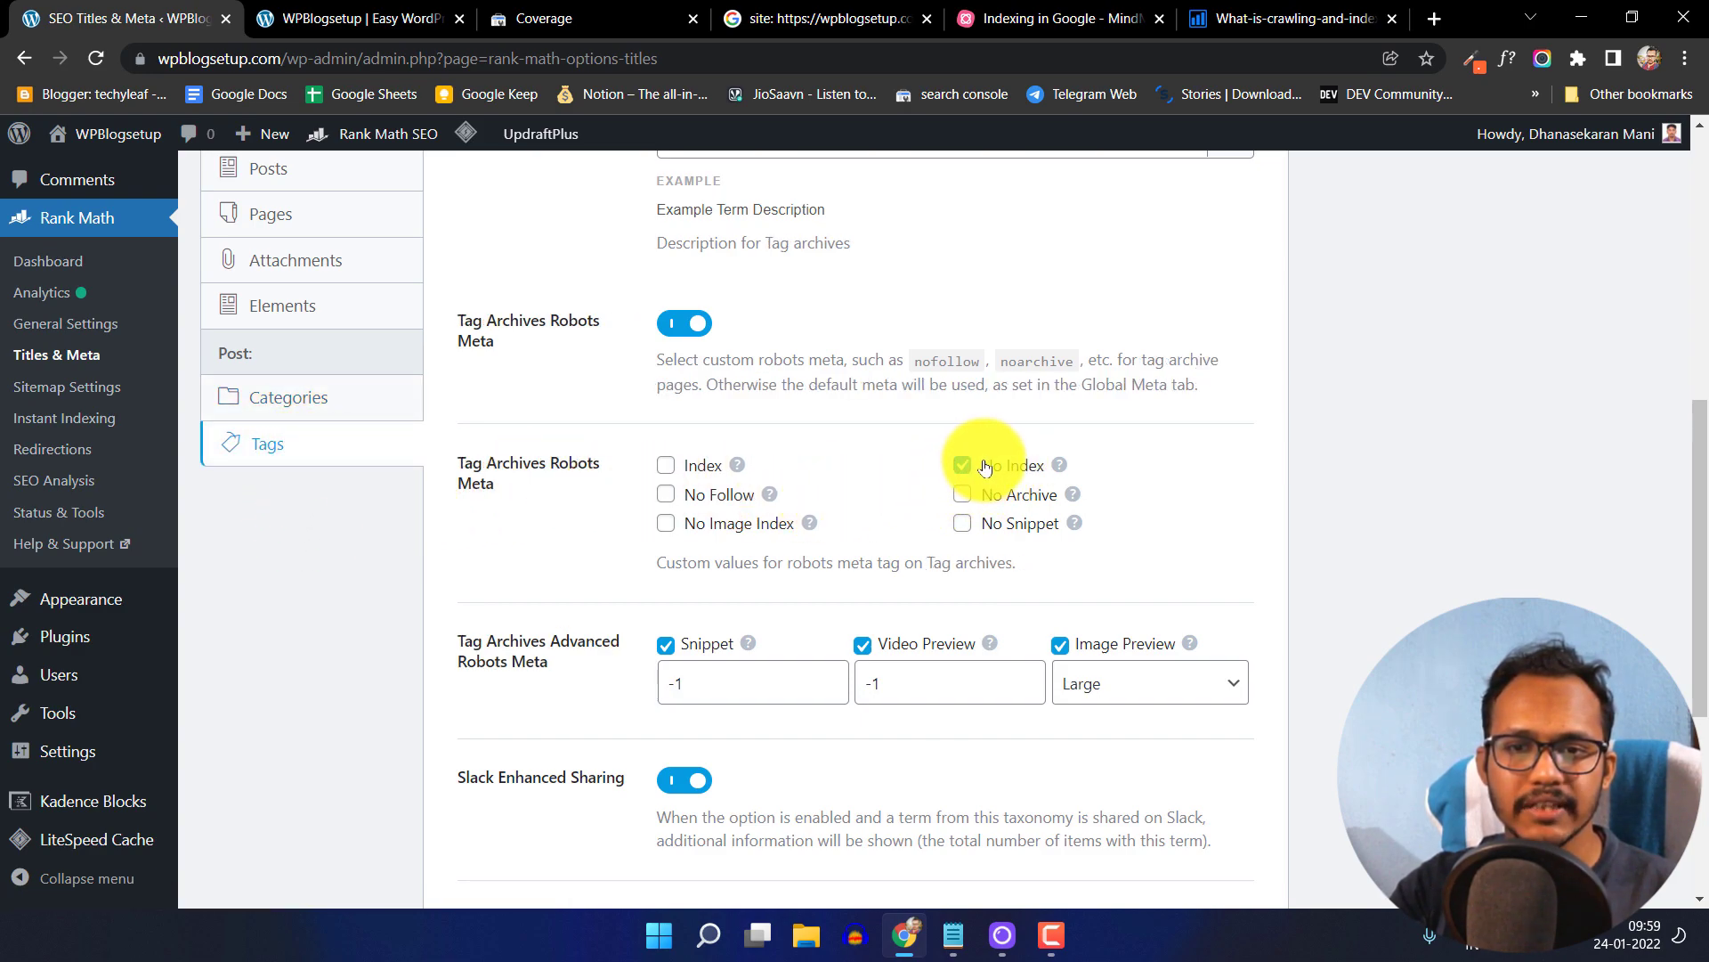
scroll(1153, 445, up, 3)
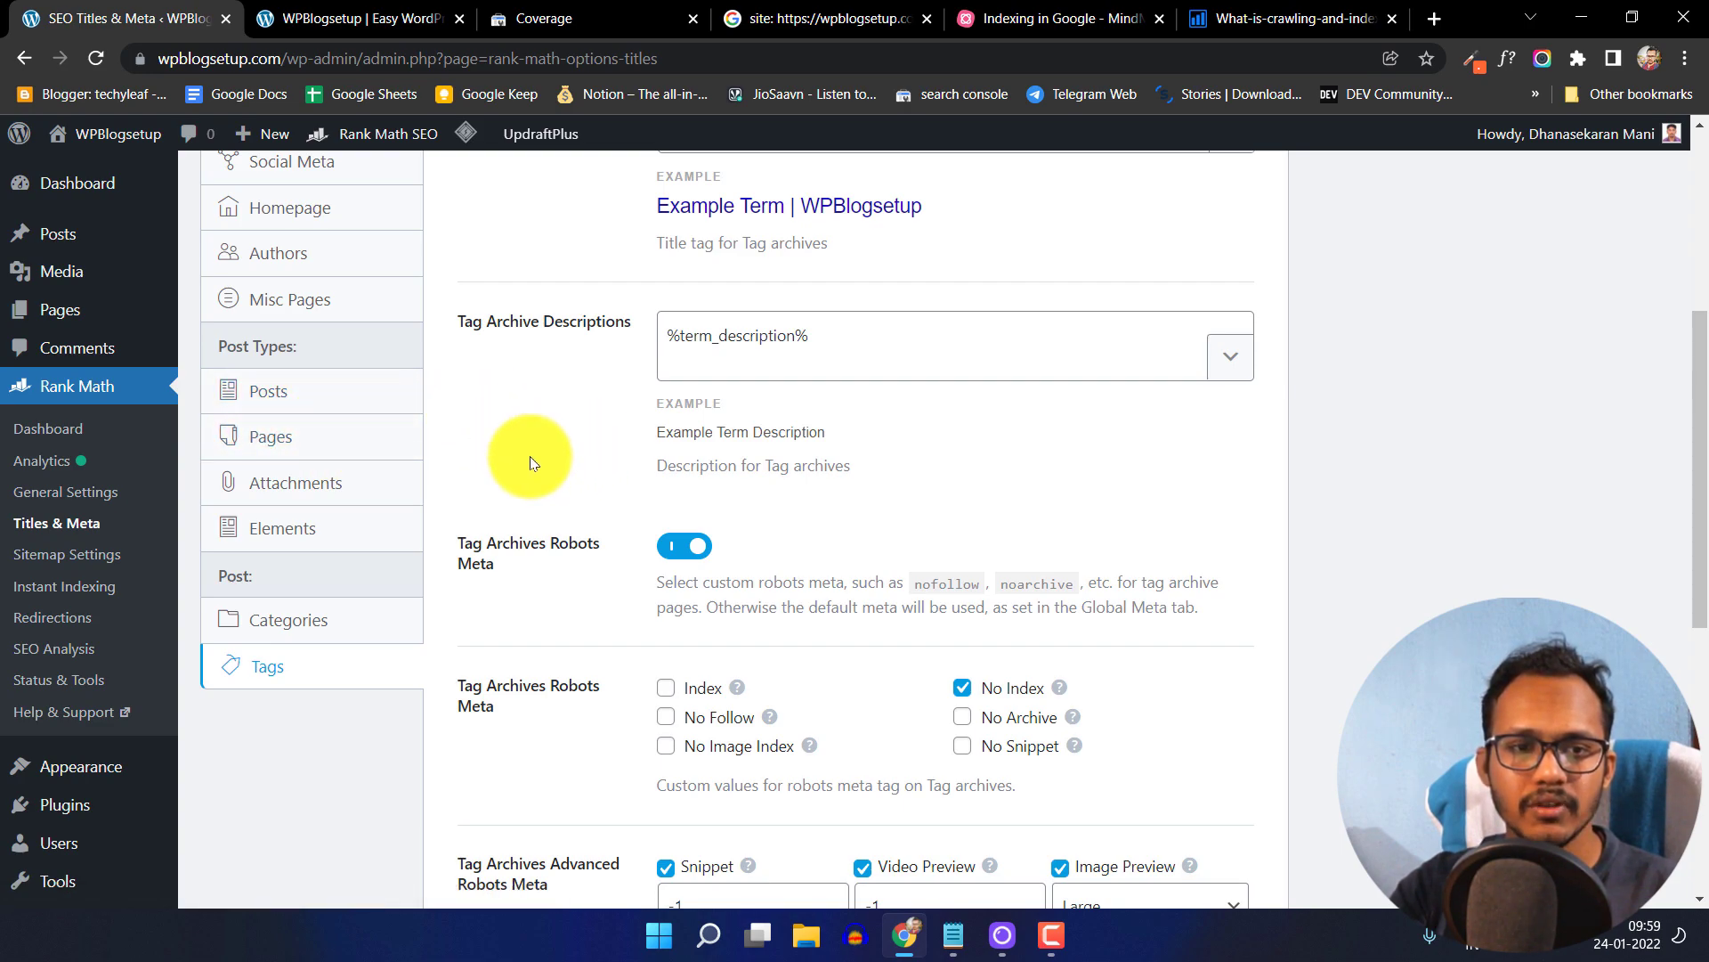
- Open Rank Math's Sitemap Settings, load sitemap_index.xml in a new tab and view the URLs in the post sitemap
click(63, 561)
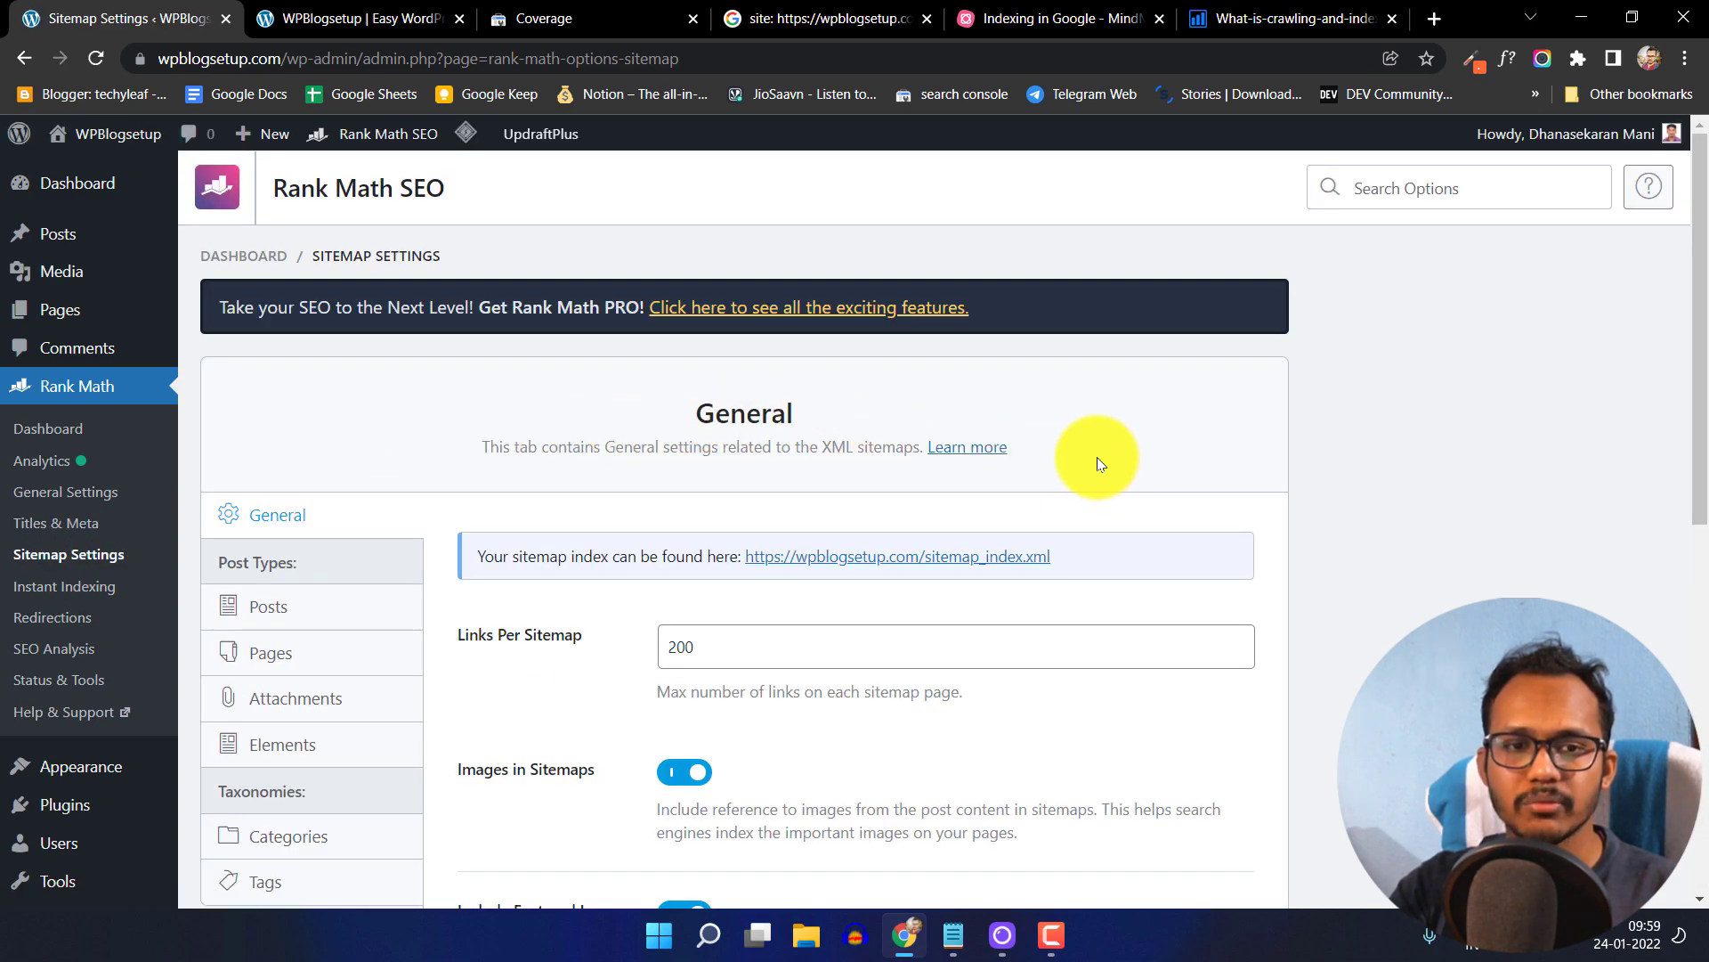
scroll(1097, 457, down, 2)
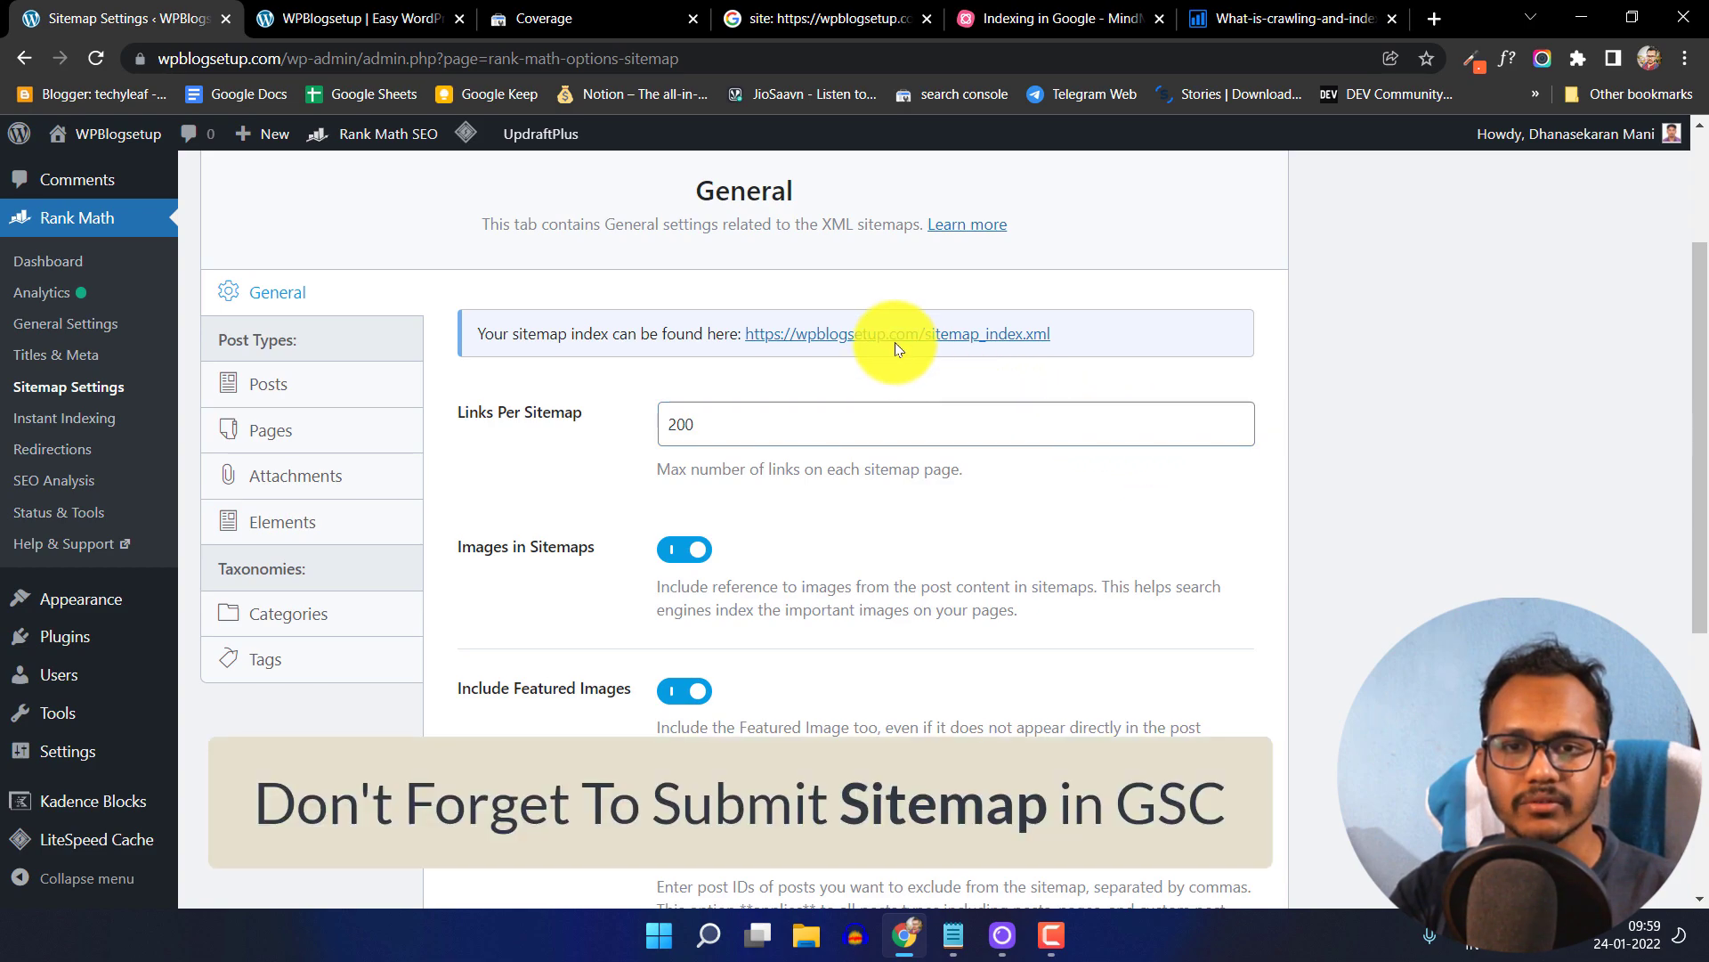
right_click(894, 341)
click(941, 352)
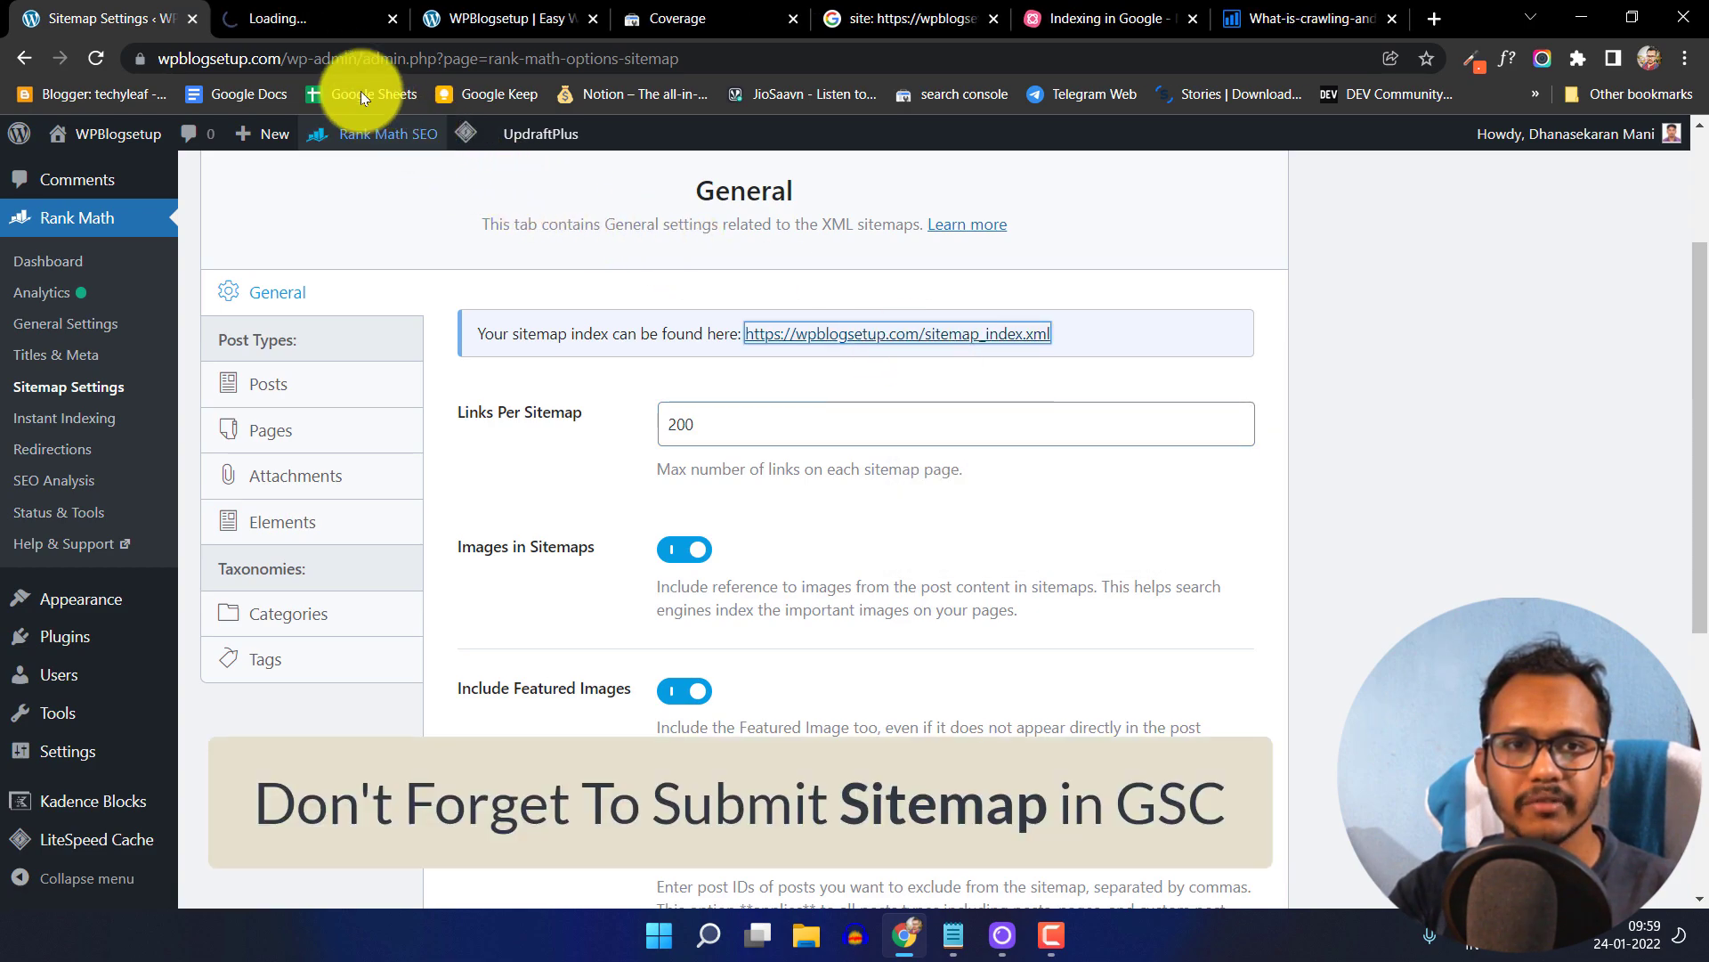
click(328, 21)
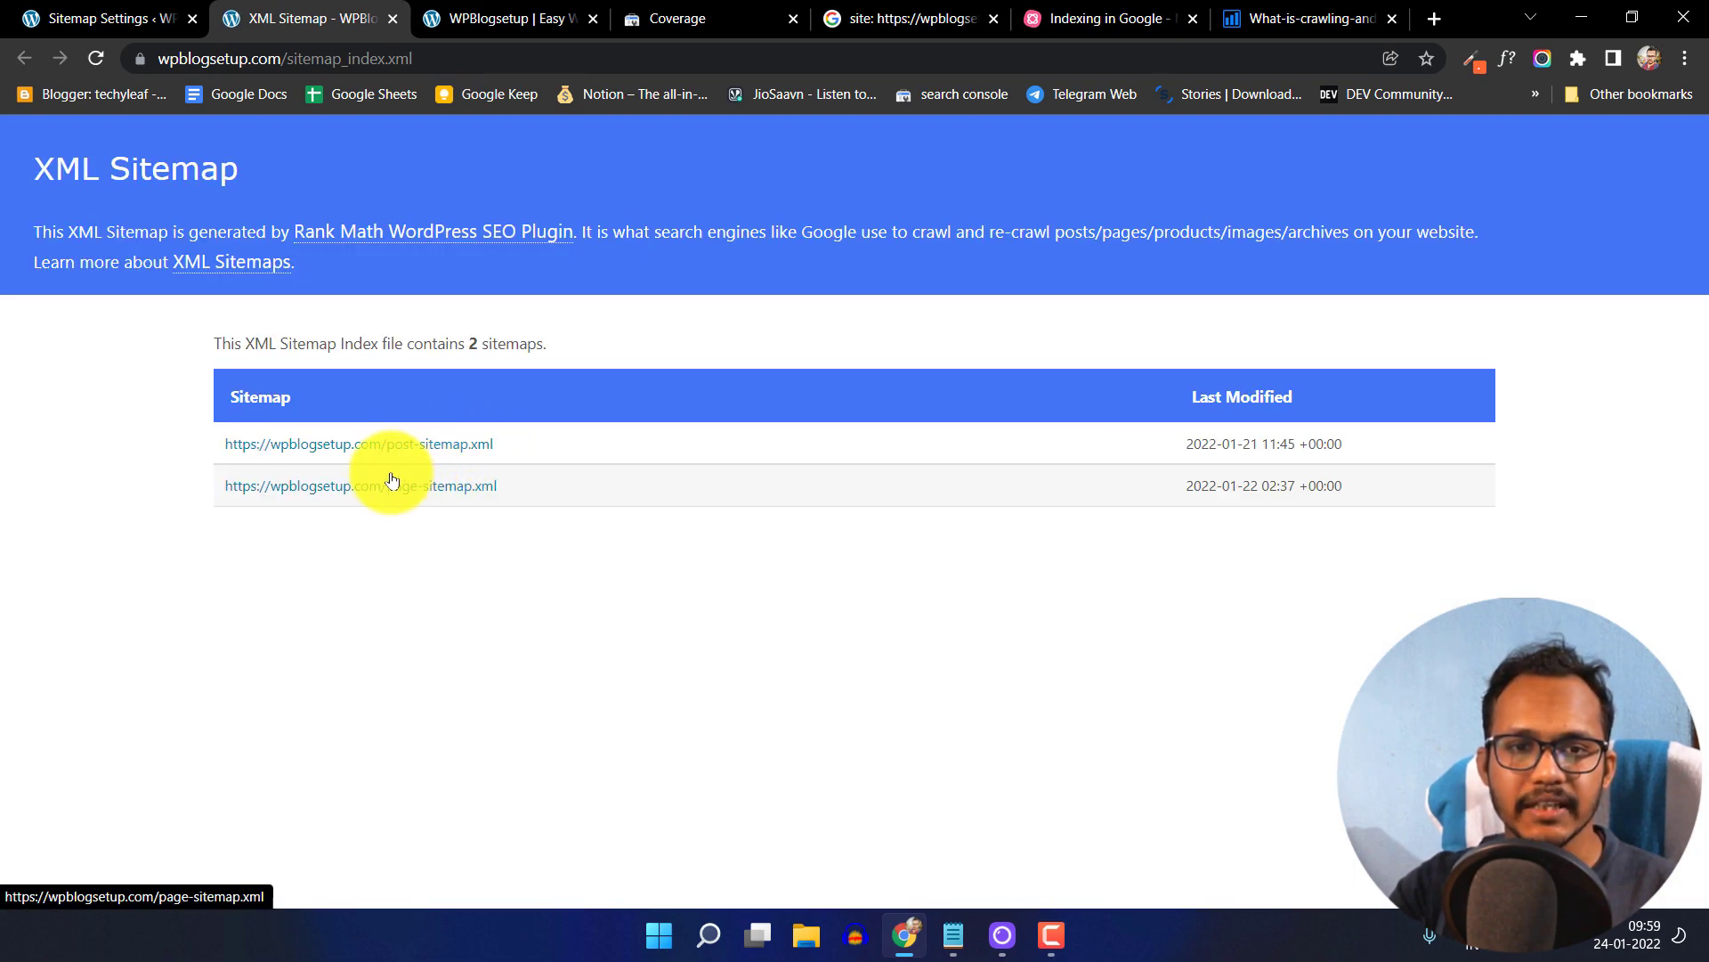
click(406, 451)
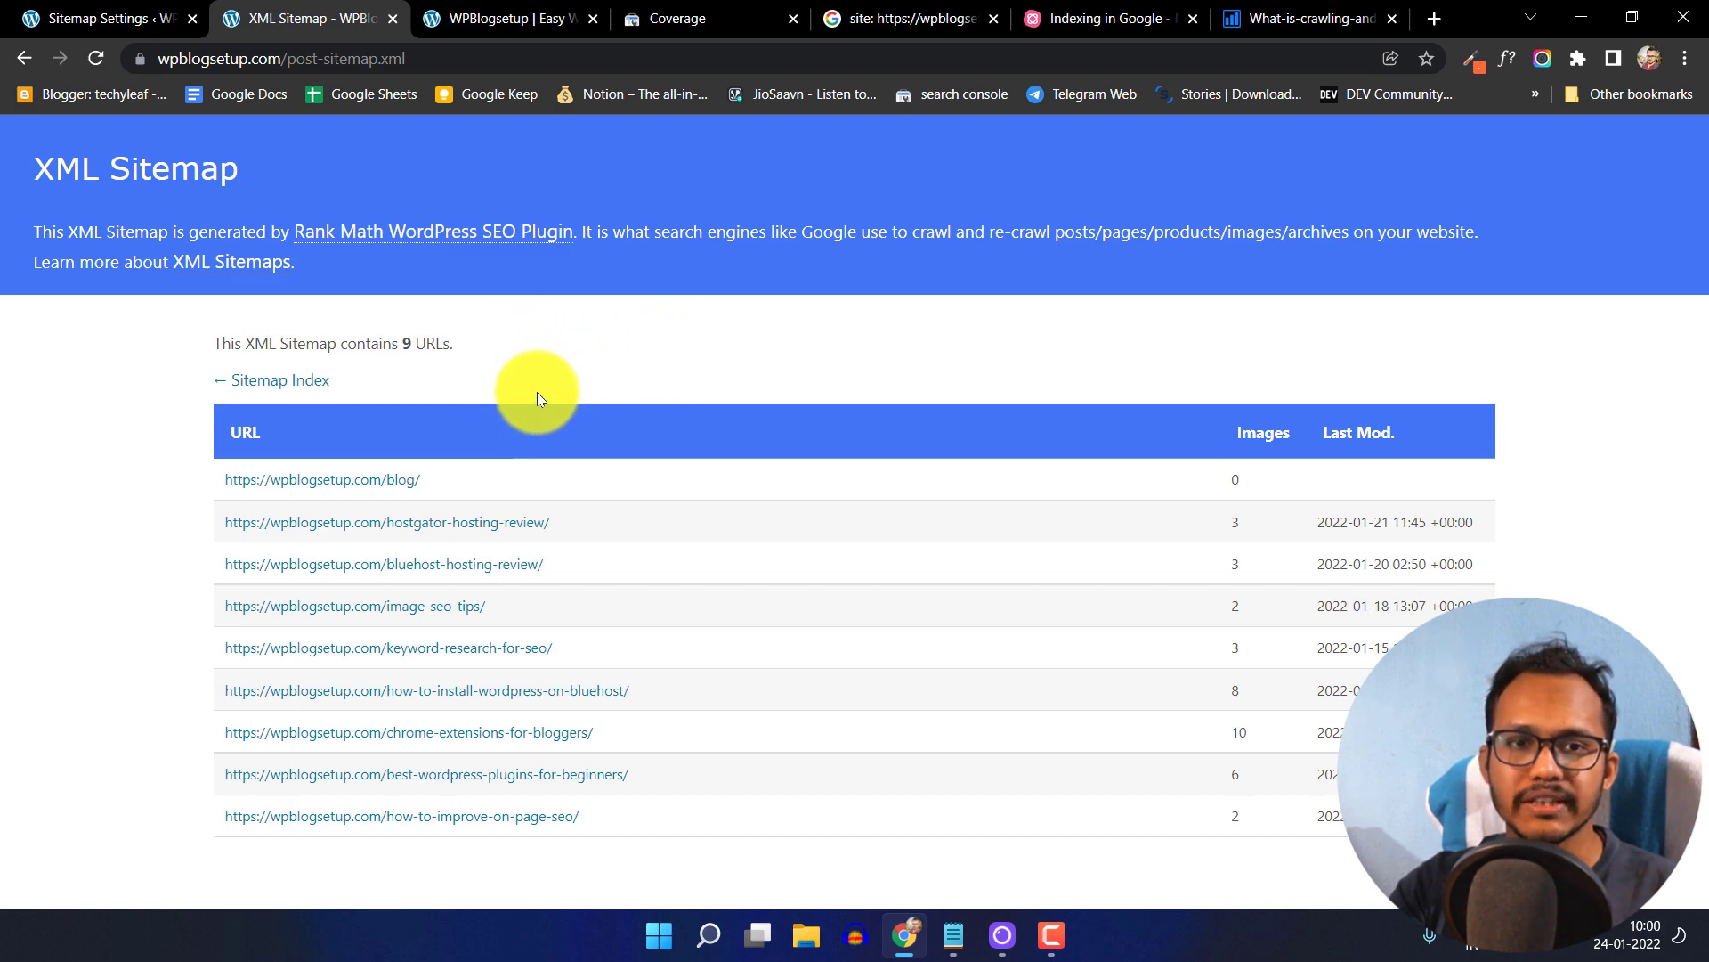
- Return to the WordPress dashboard and review Rank Math's Instant Indexing URL submission page and its Bing settings
click(36, 14)
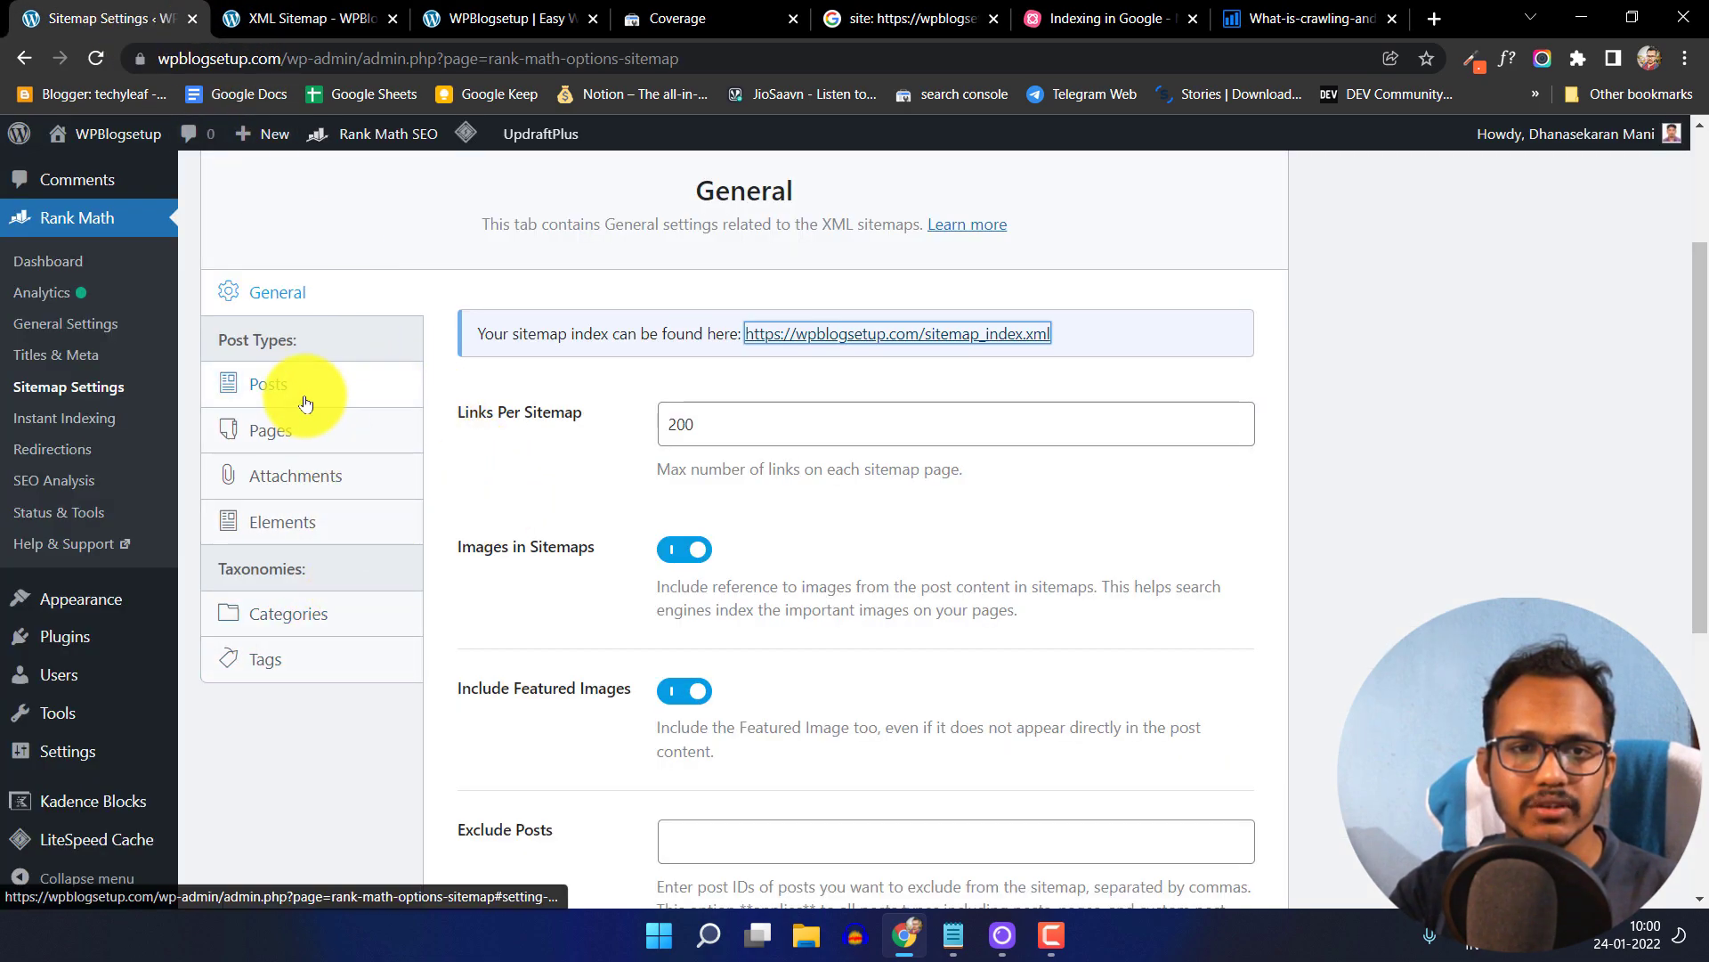
click(76, 425)
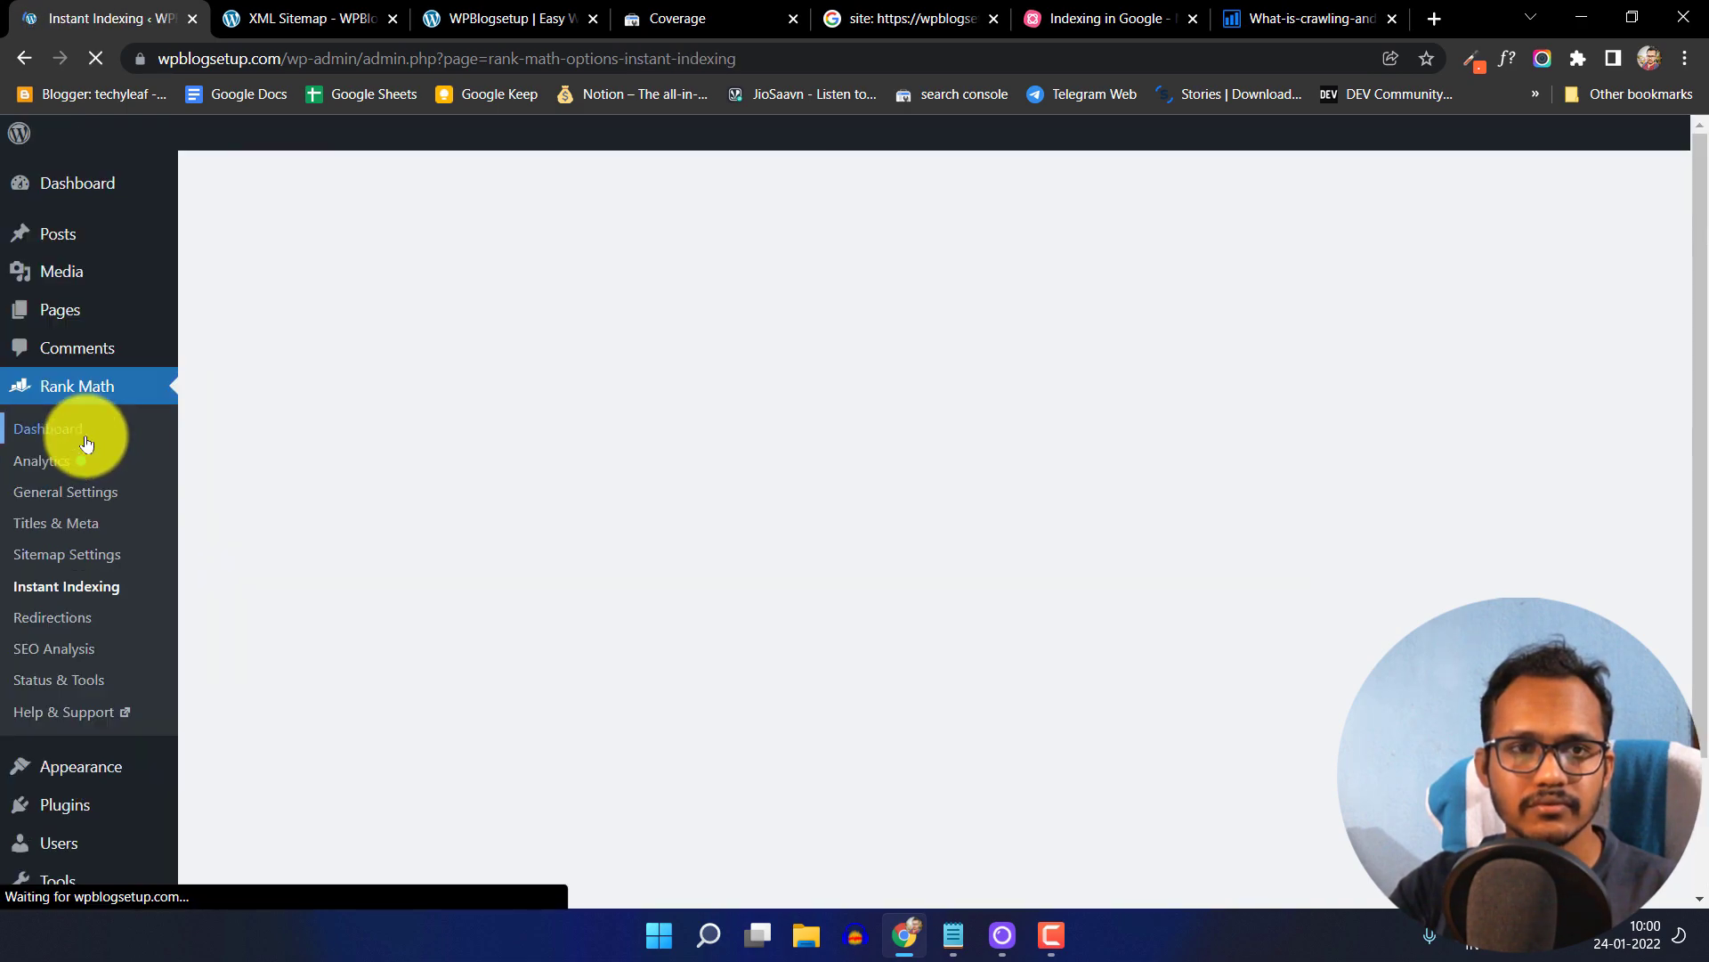
scroll(401, 618, down, 3)
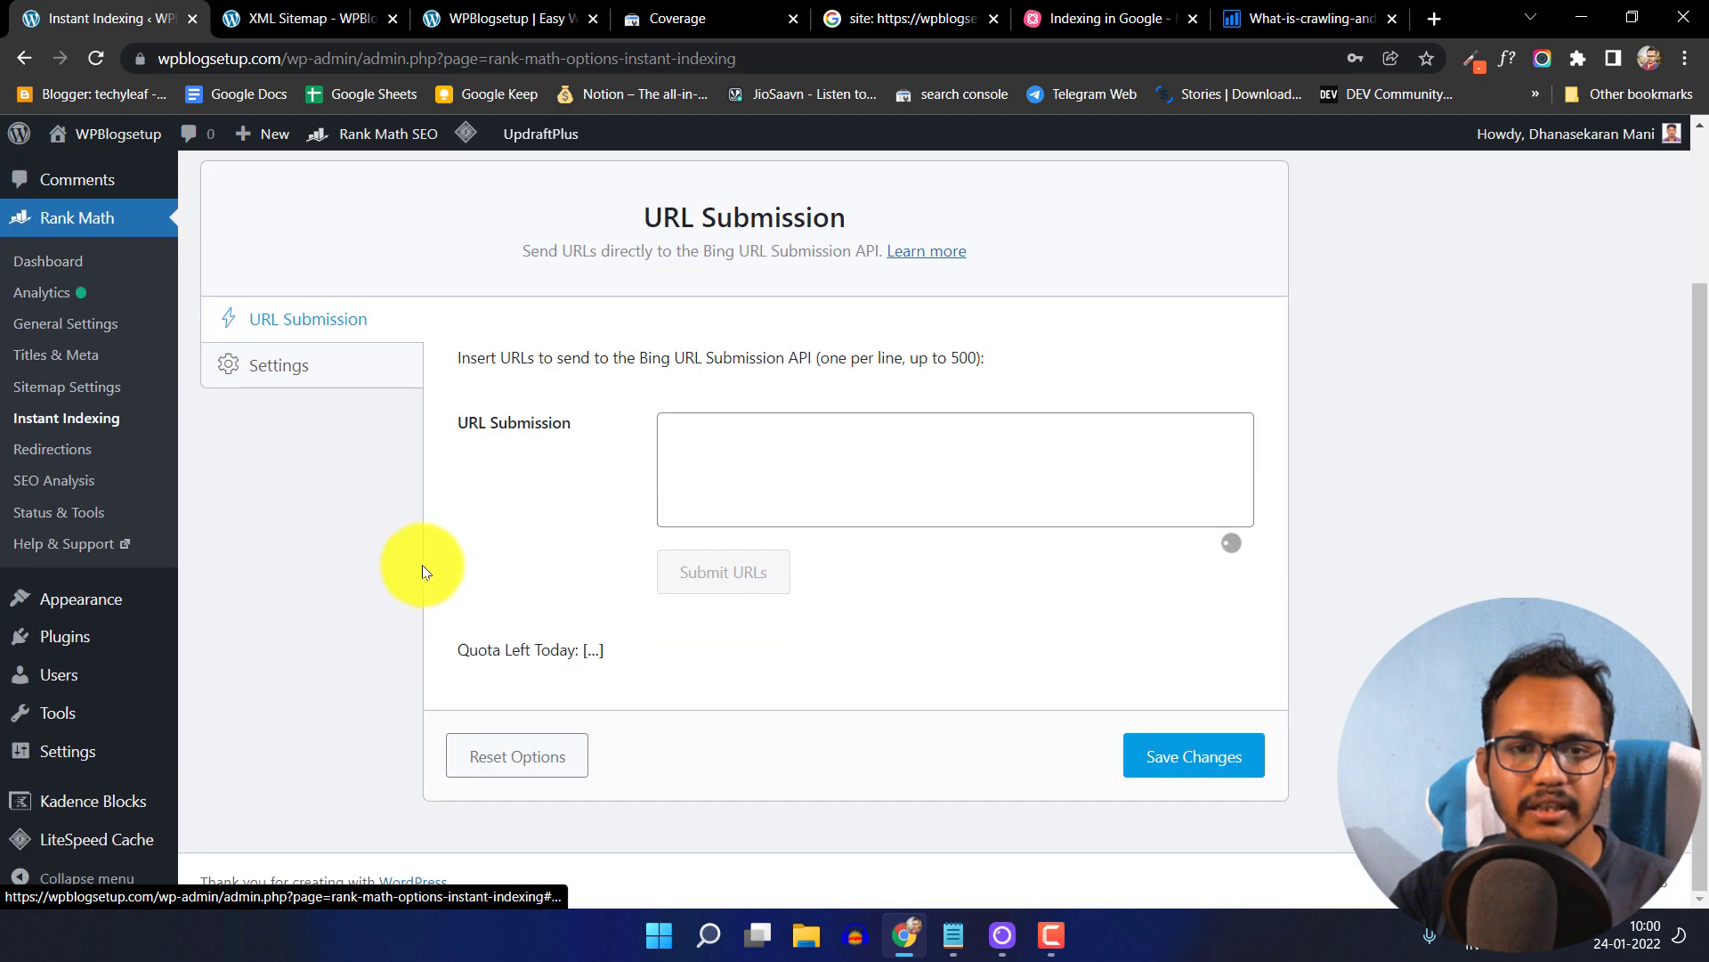
click(283, 379)
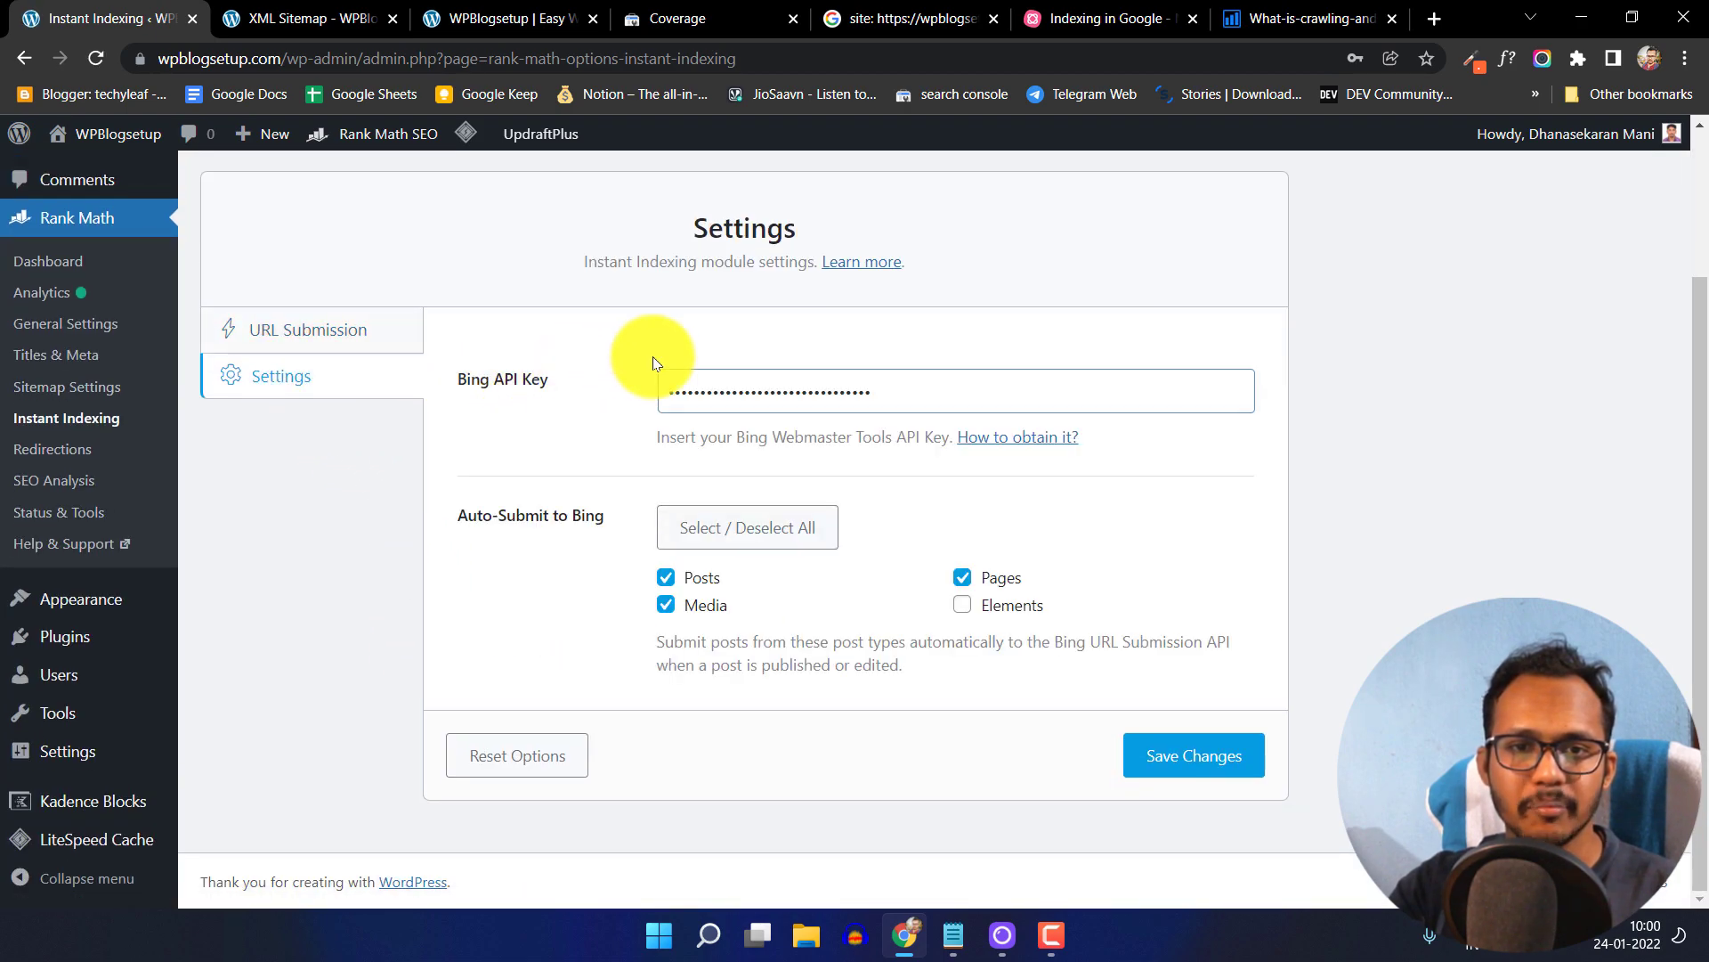
click(525, 380)
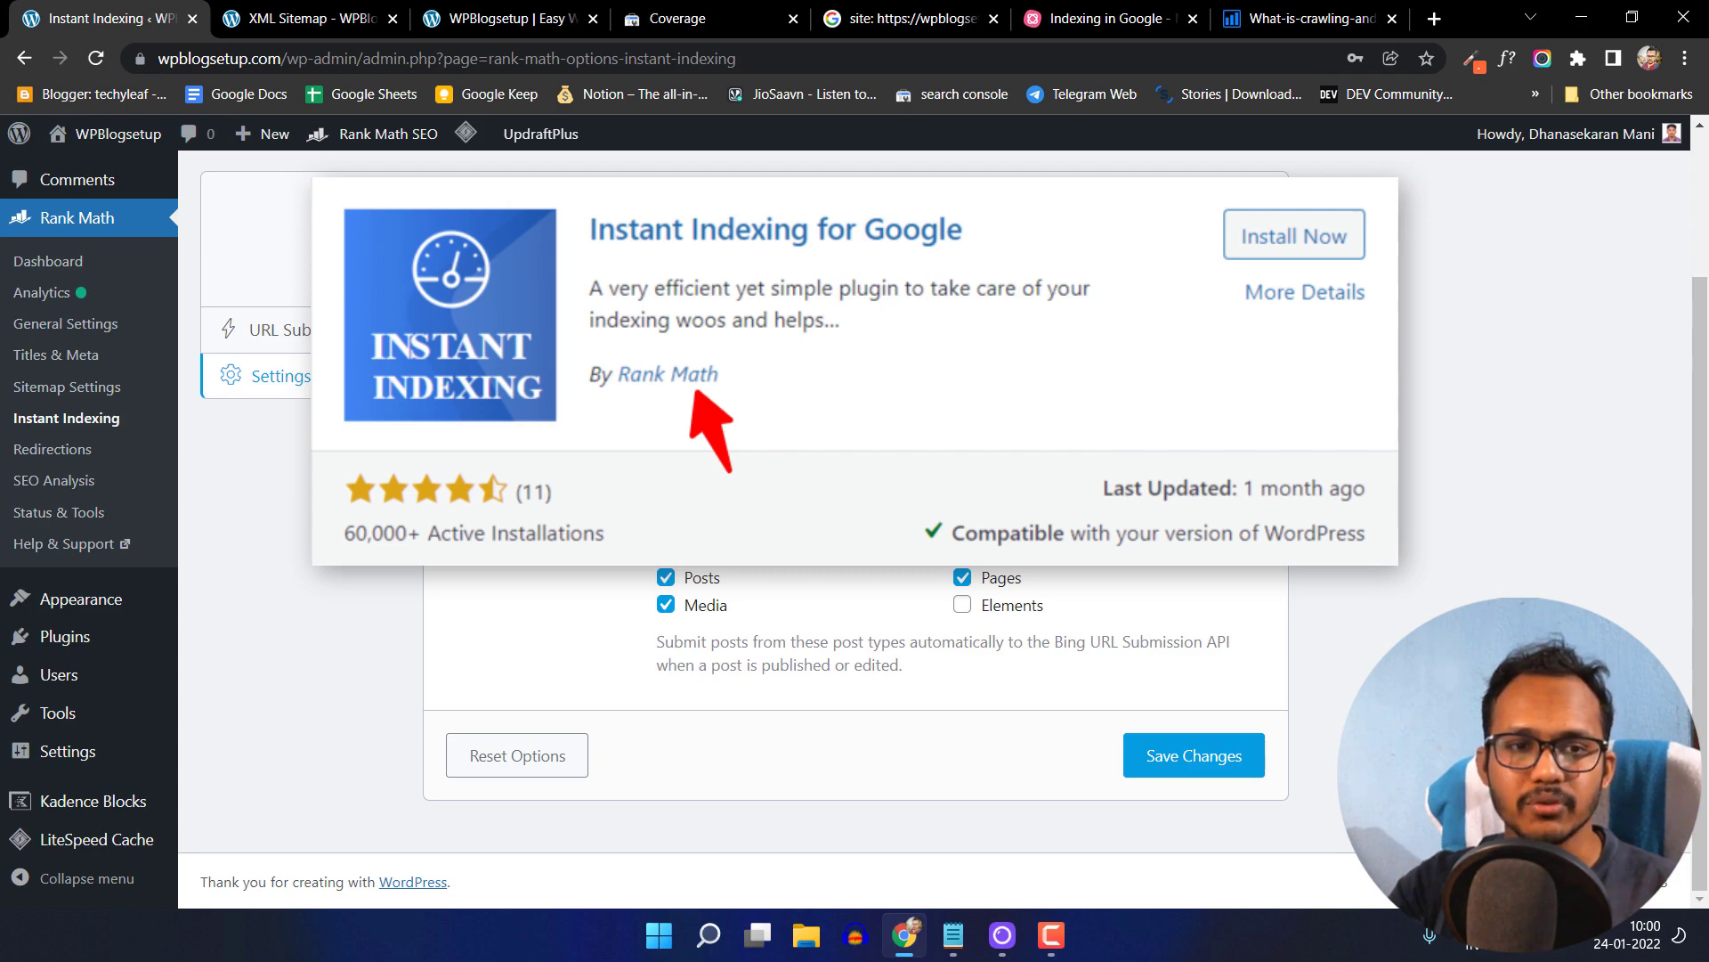
scroll(423, 430, up, 2)
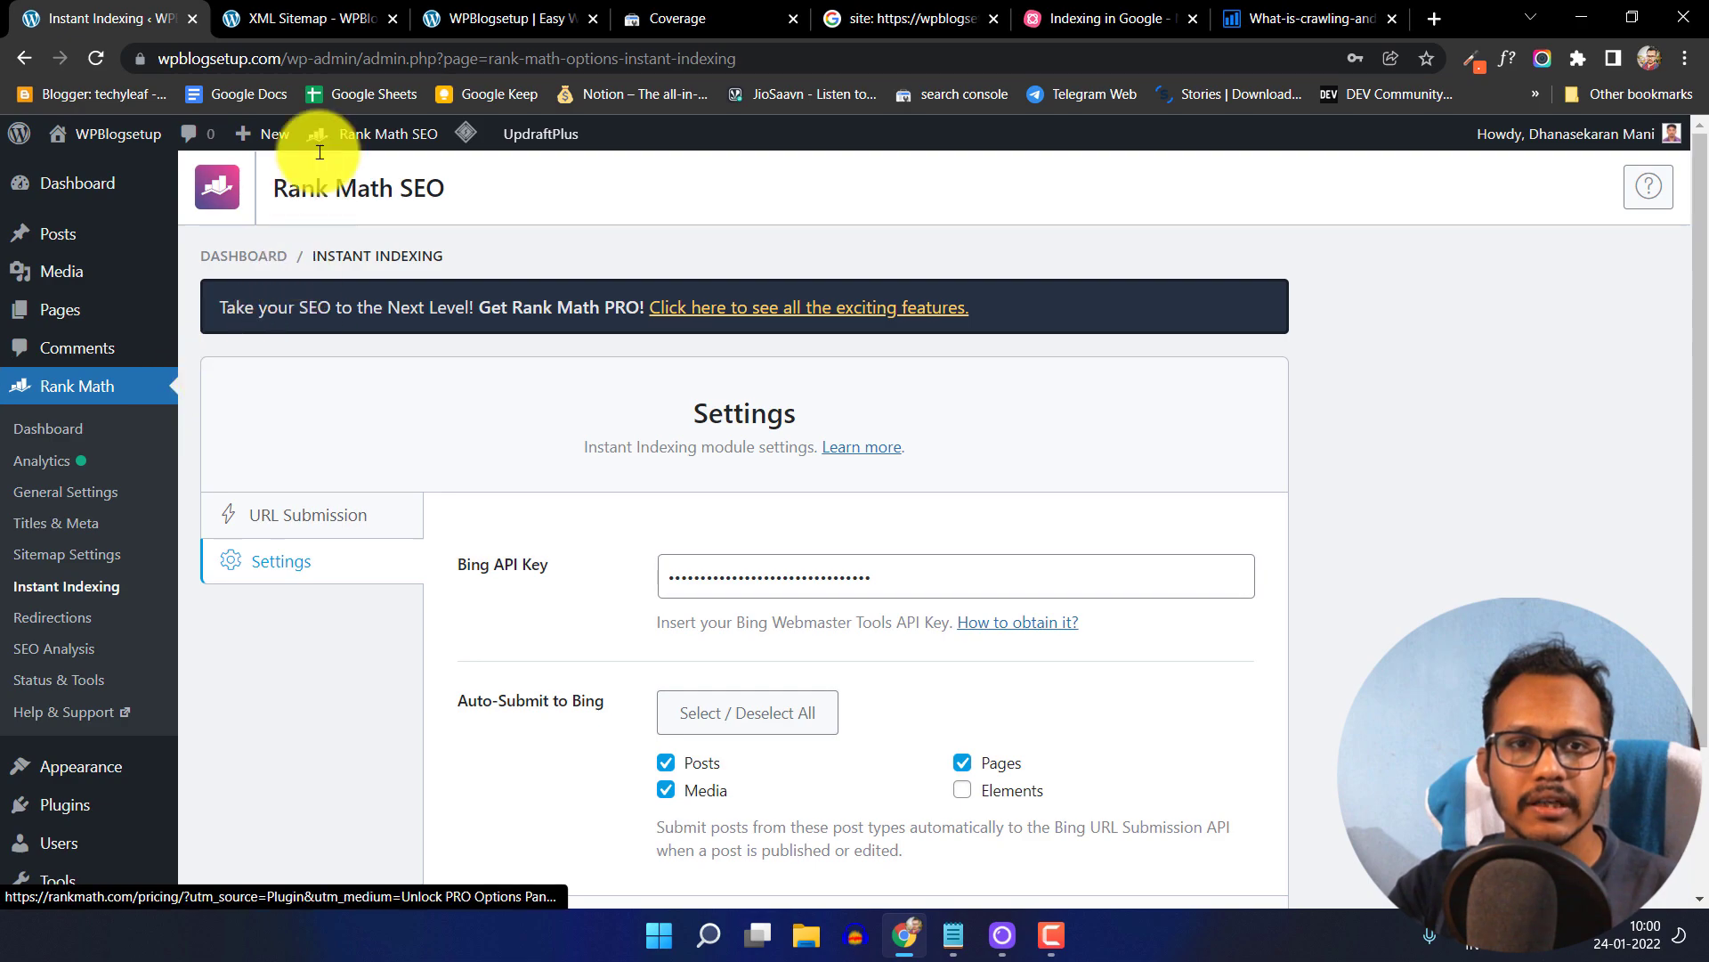
click(676, 10)
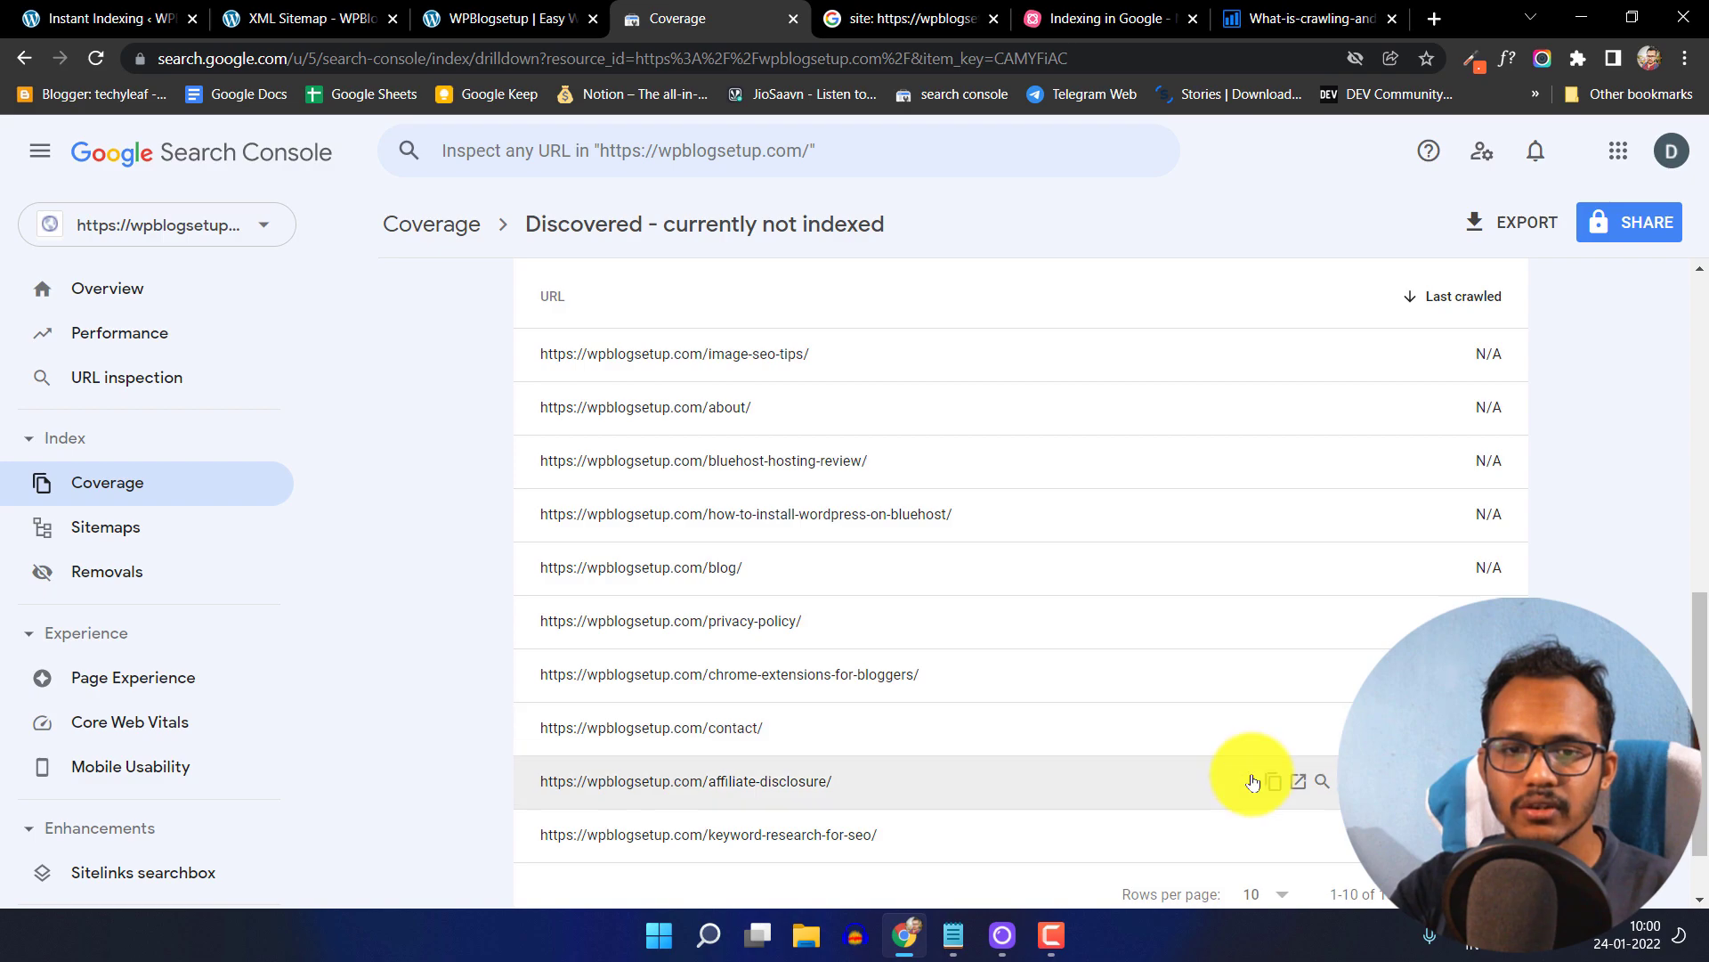
click(1272, 780)
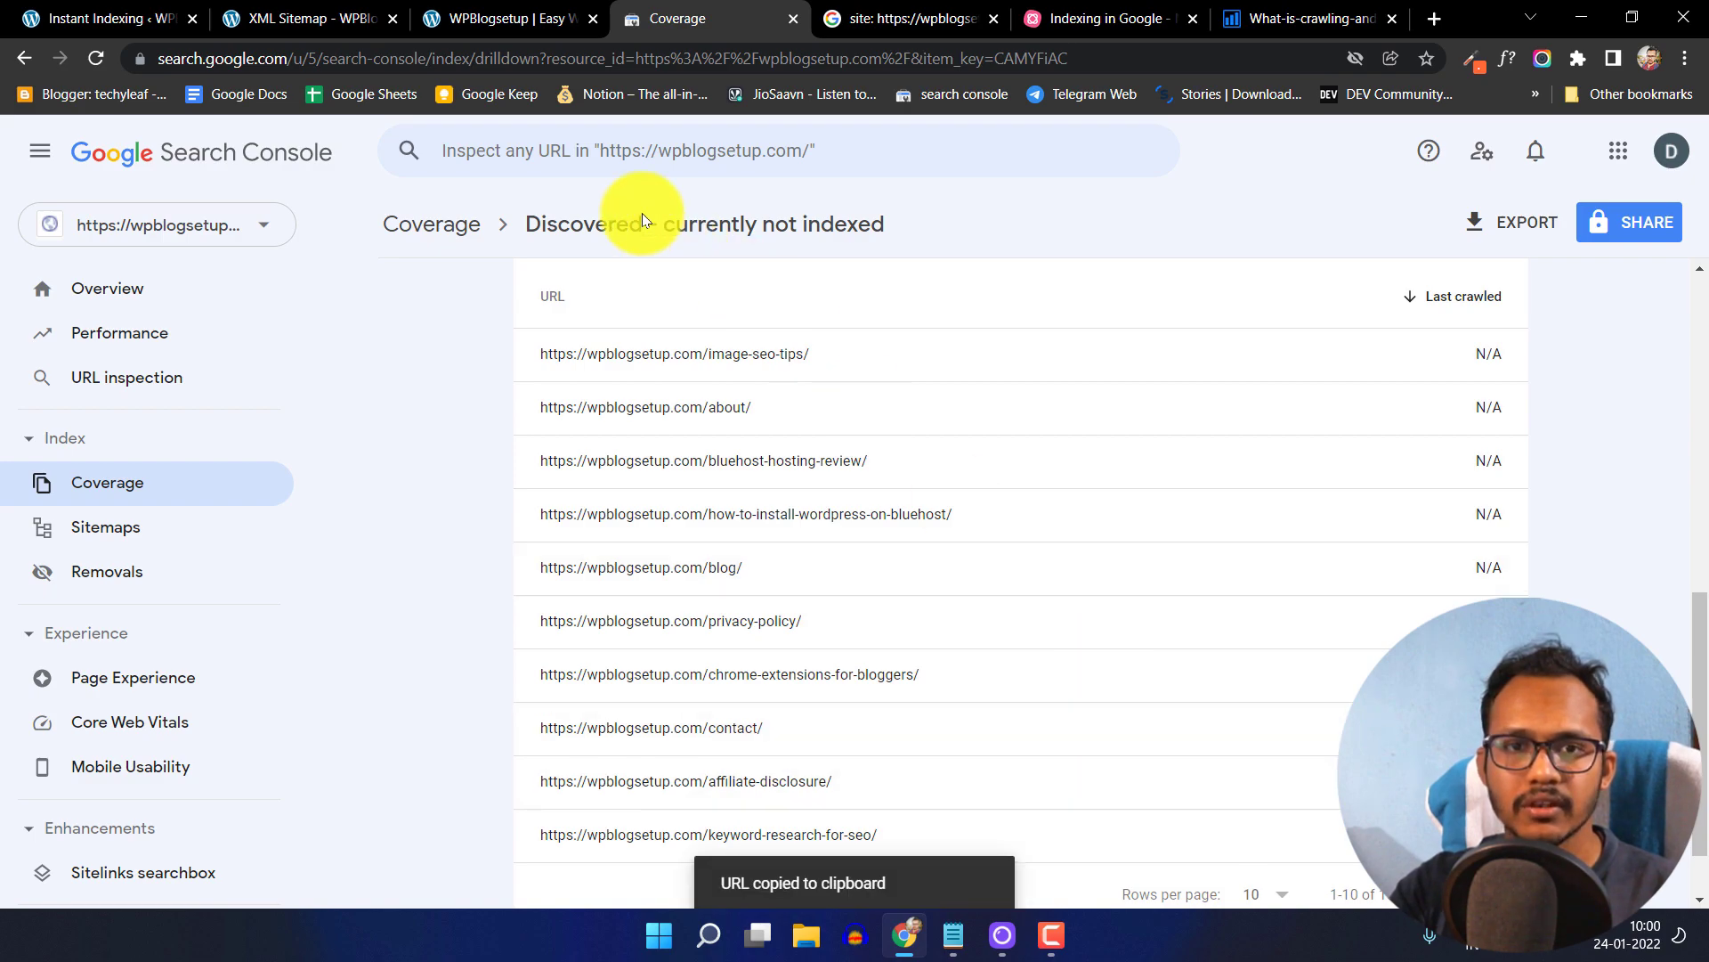
click(609, 151)
key(ctrl+v)
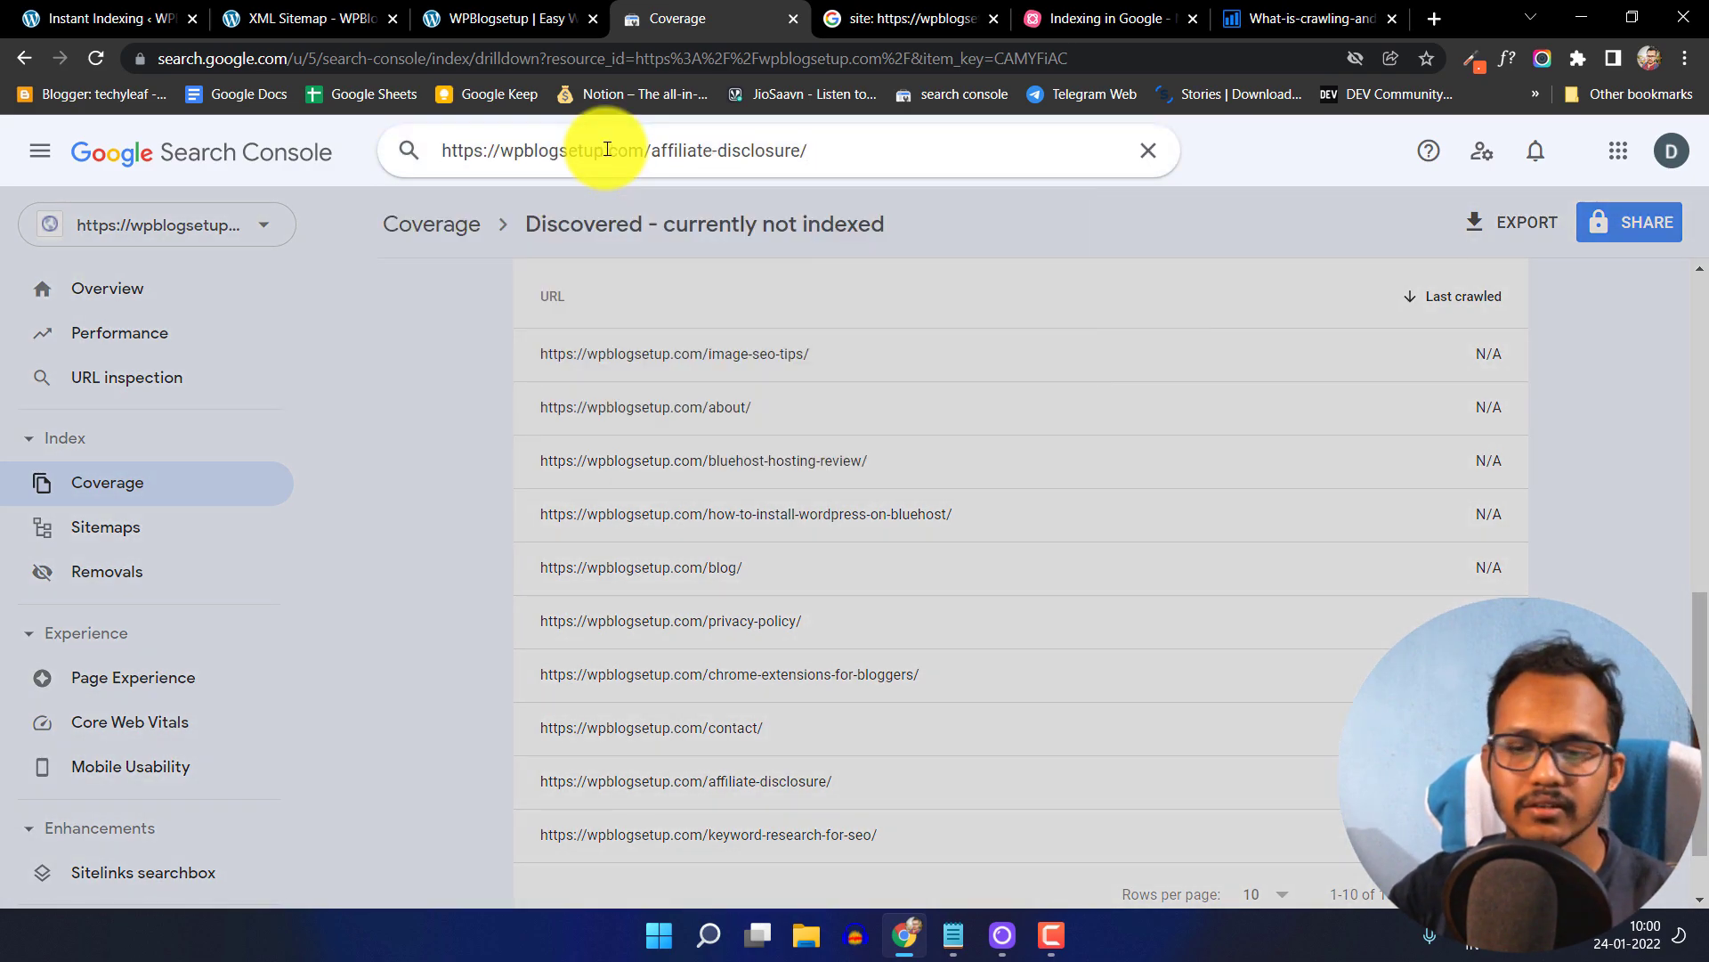
key(Return)
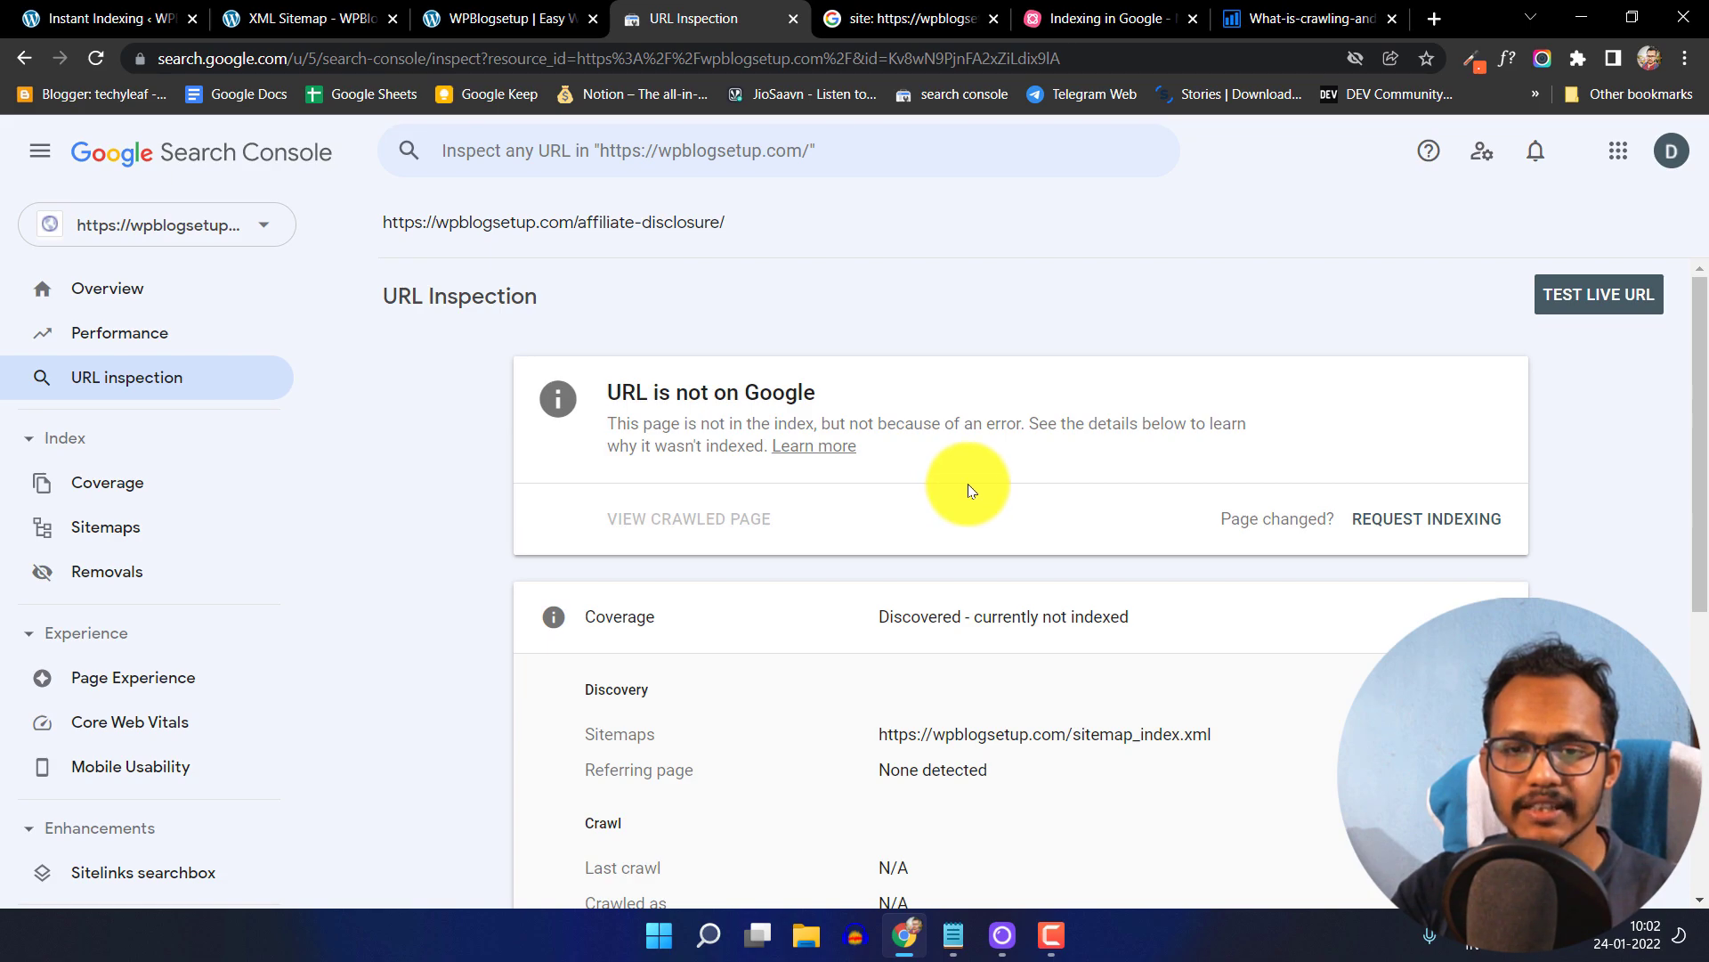
- Review the coverage details of the affiliate-disclosure URL, request indexing for it and dismiss the confirmation
scroll(969, 484, down, 4)
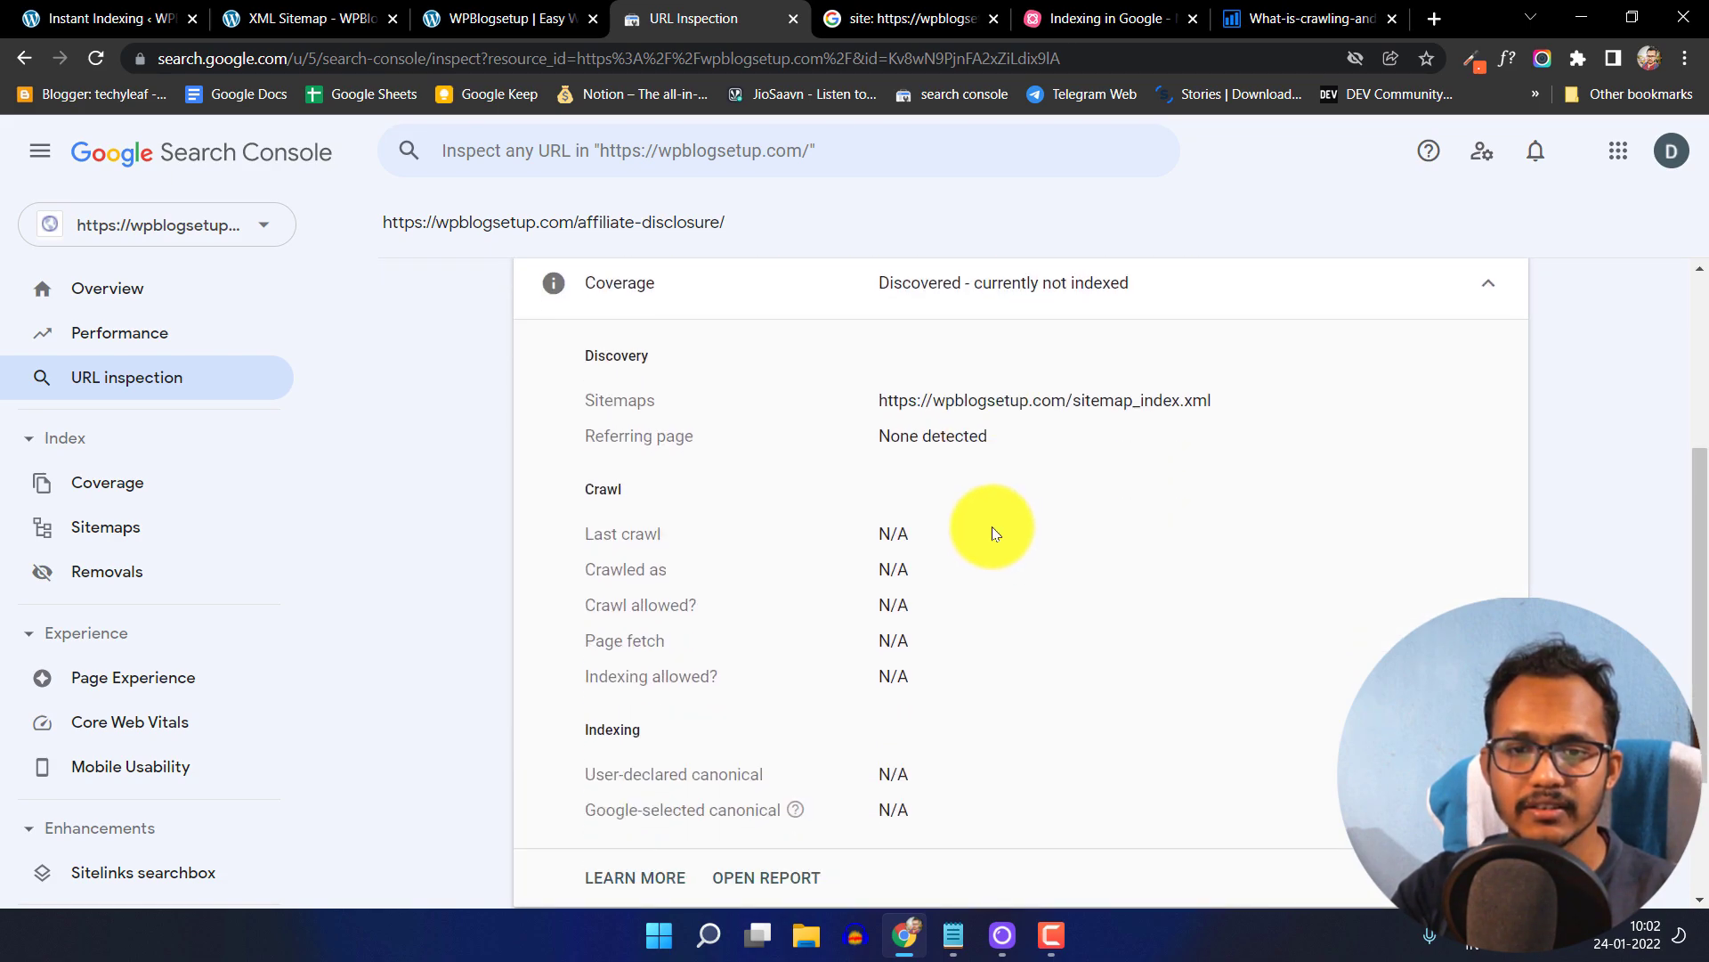
scroll(992, 529, down, 1)
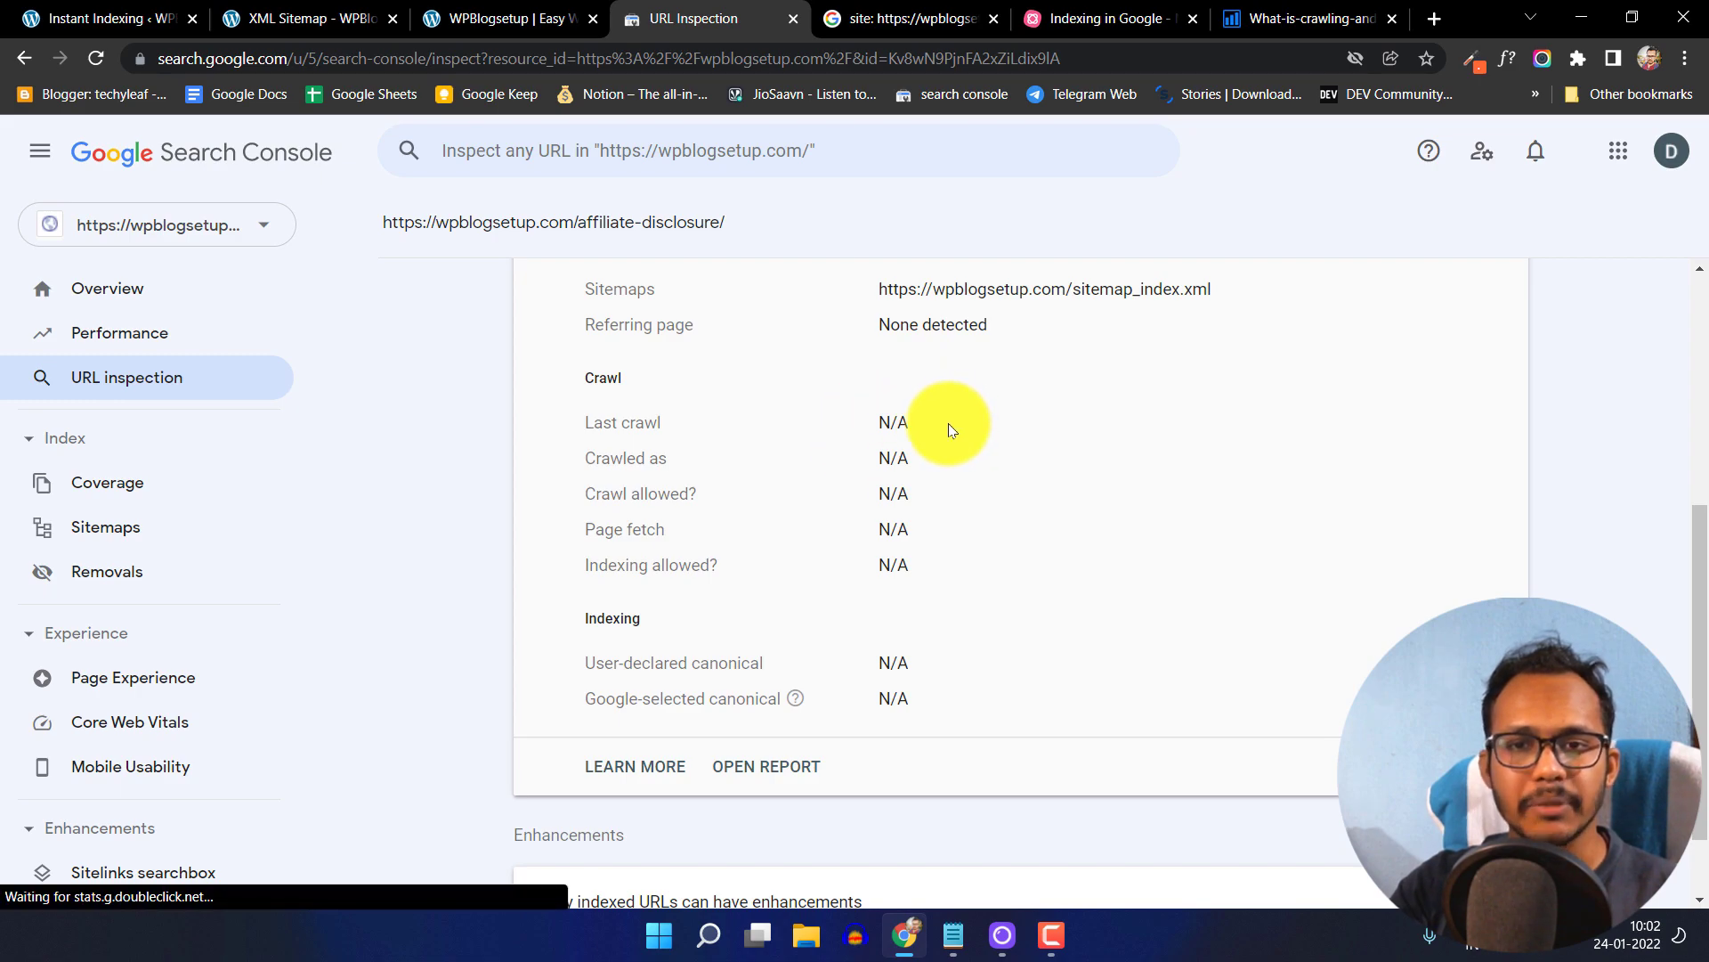
scroll(1193, 490, up, 3)
scroll(1157, 472, up, 1)
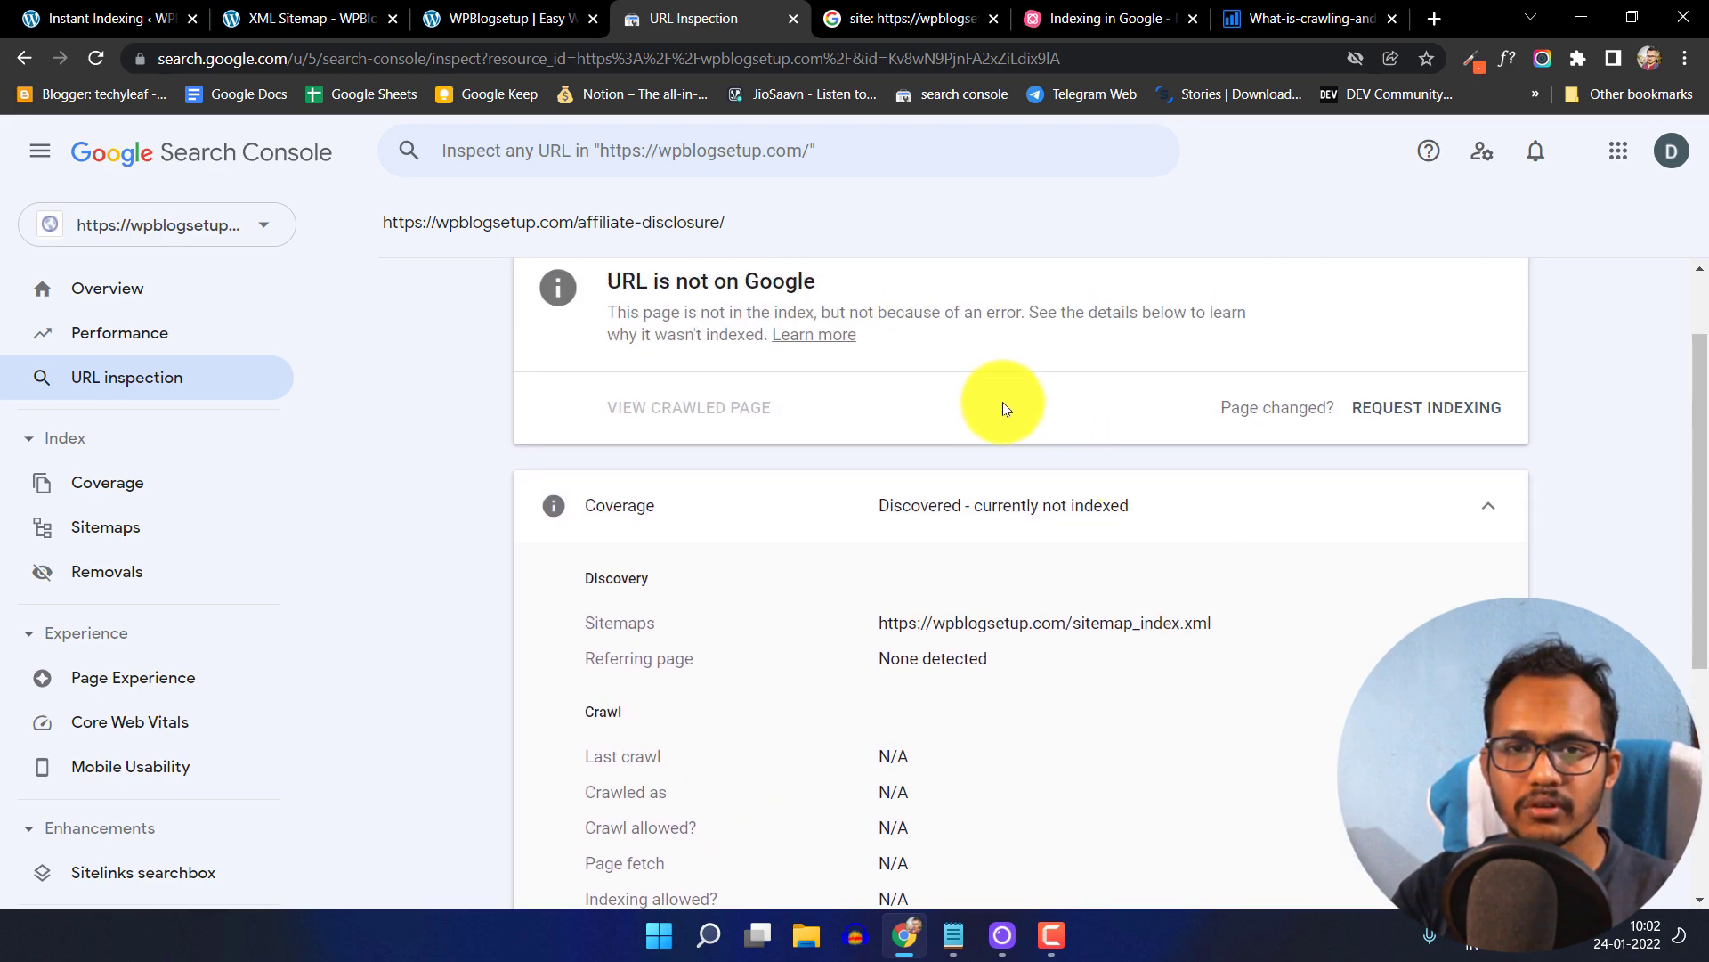
scroll(1015, 405, up, 2)
click(1428, 520)
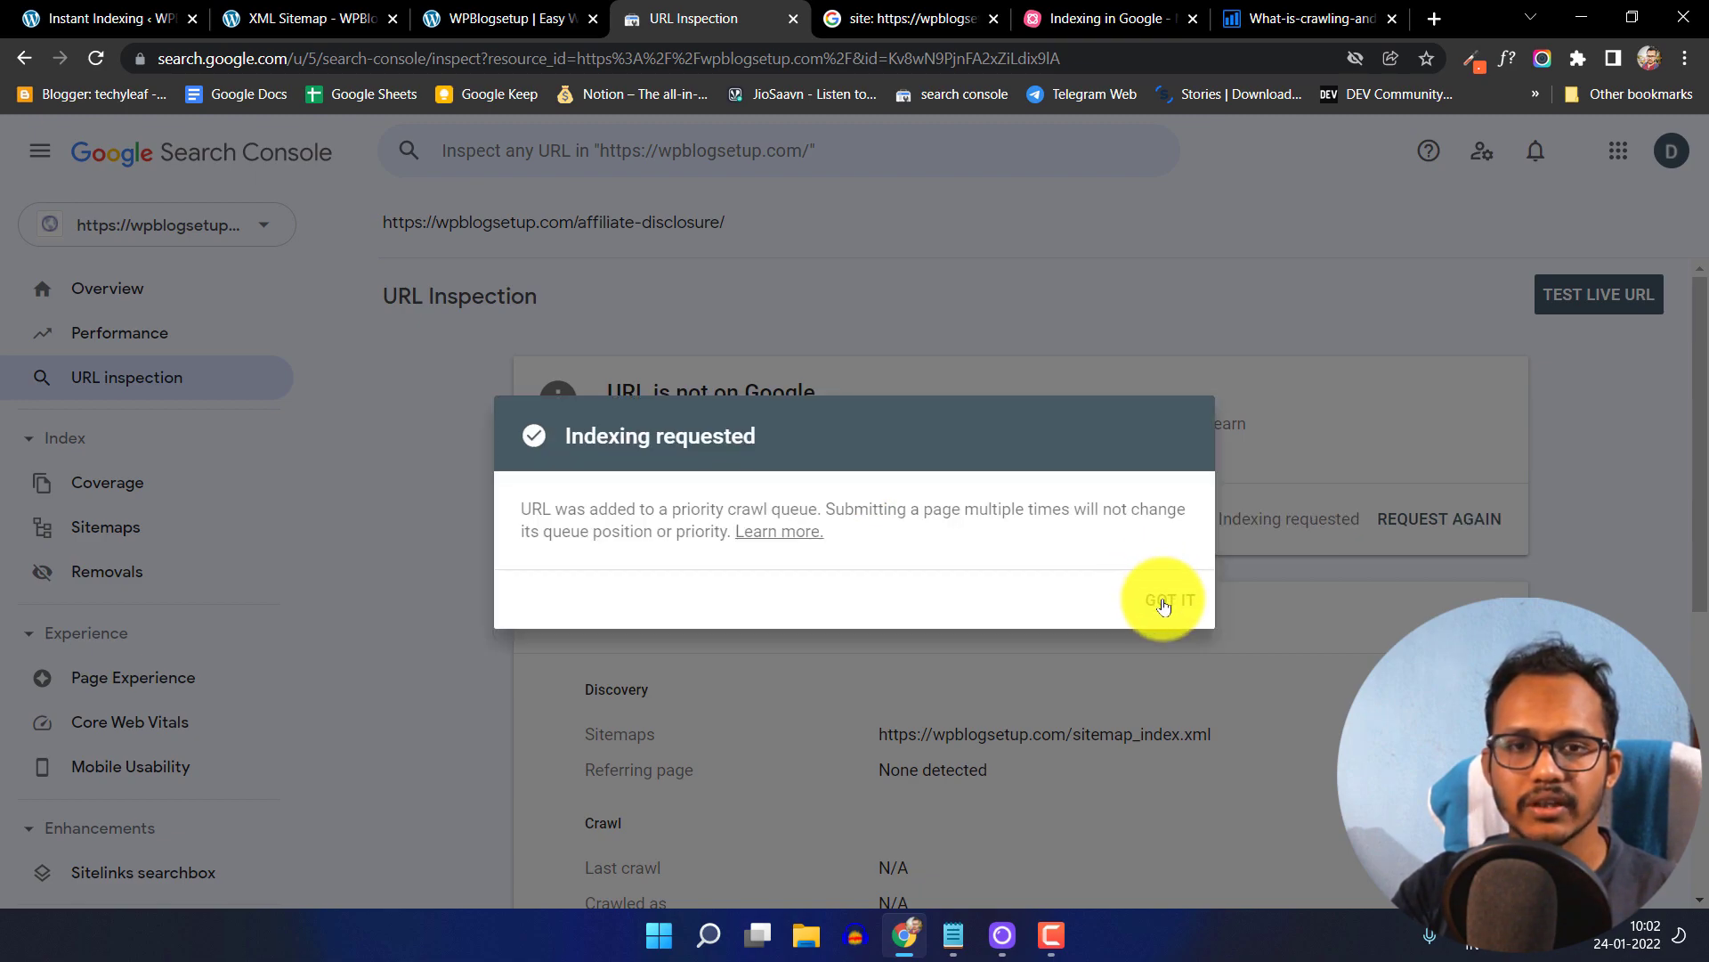
click(1164, 602)
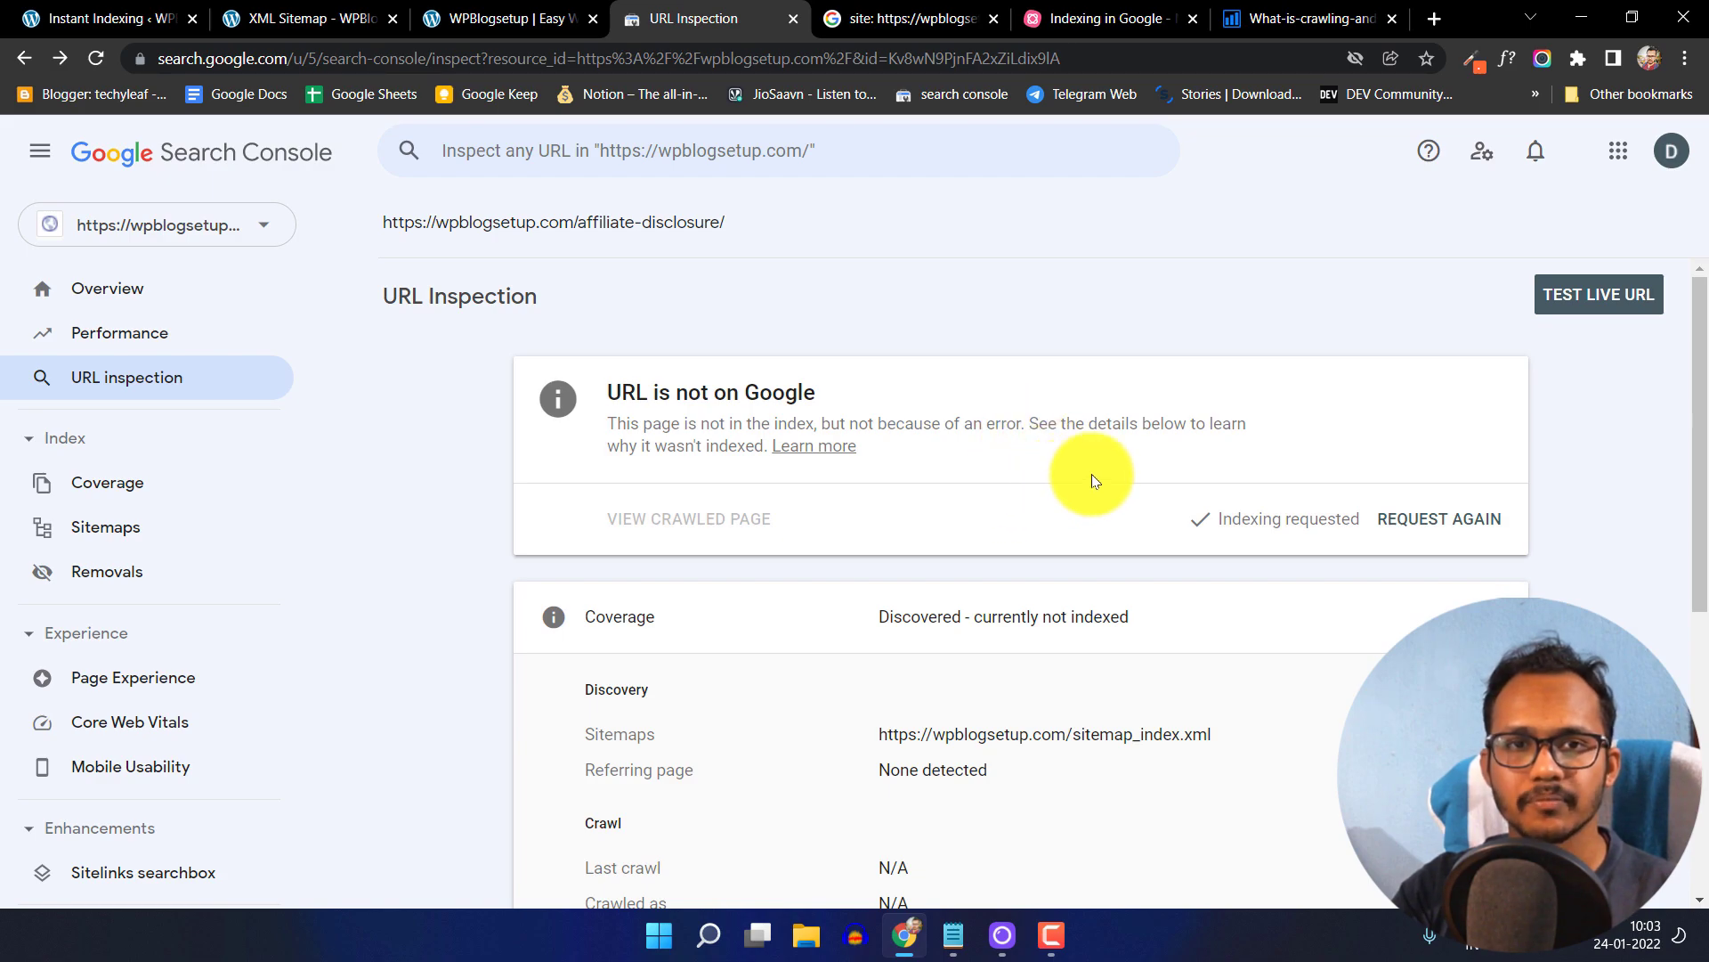
- Recheck the Google site search results, then reopen Search Console's excluded "Discovered - currently not indexed" coverage report and view its example URLs
click(939, 16)
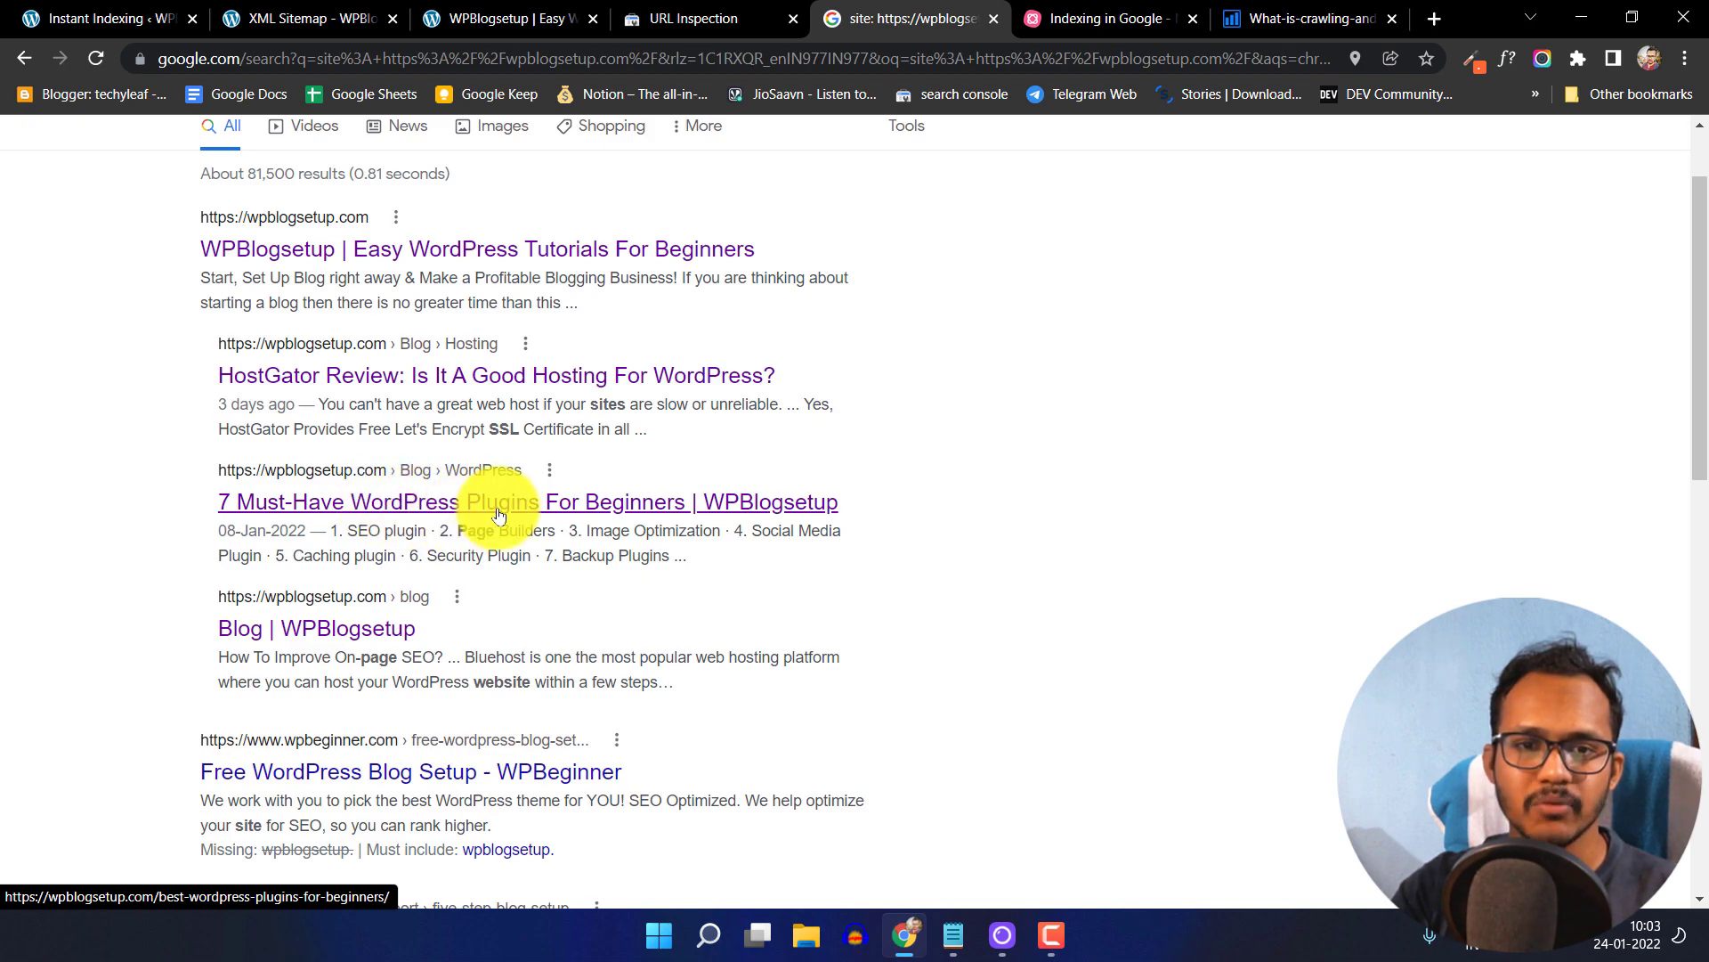
click(690, 18)
click(147, 479)
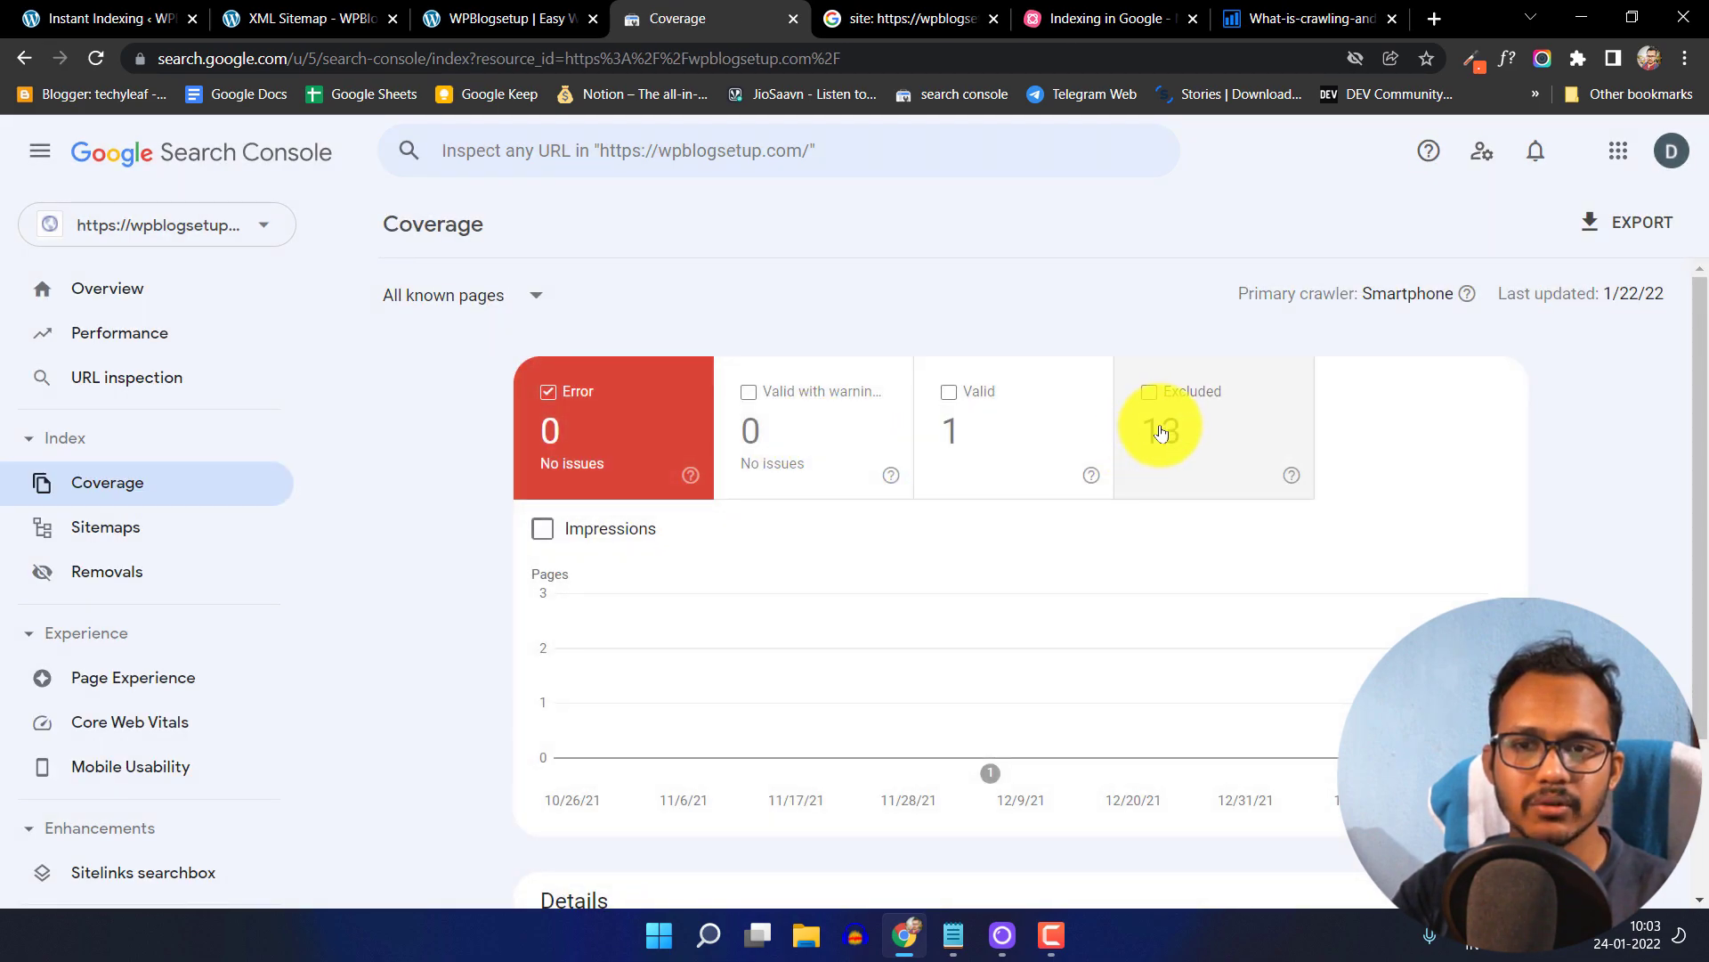
click(1162, 431)
scroll(1059, 510, down, 3)
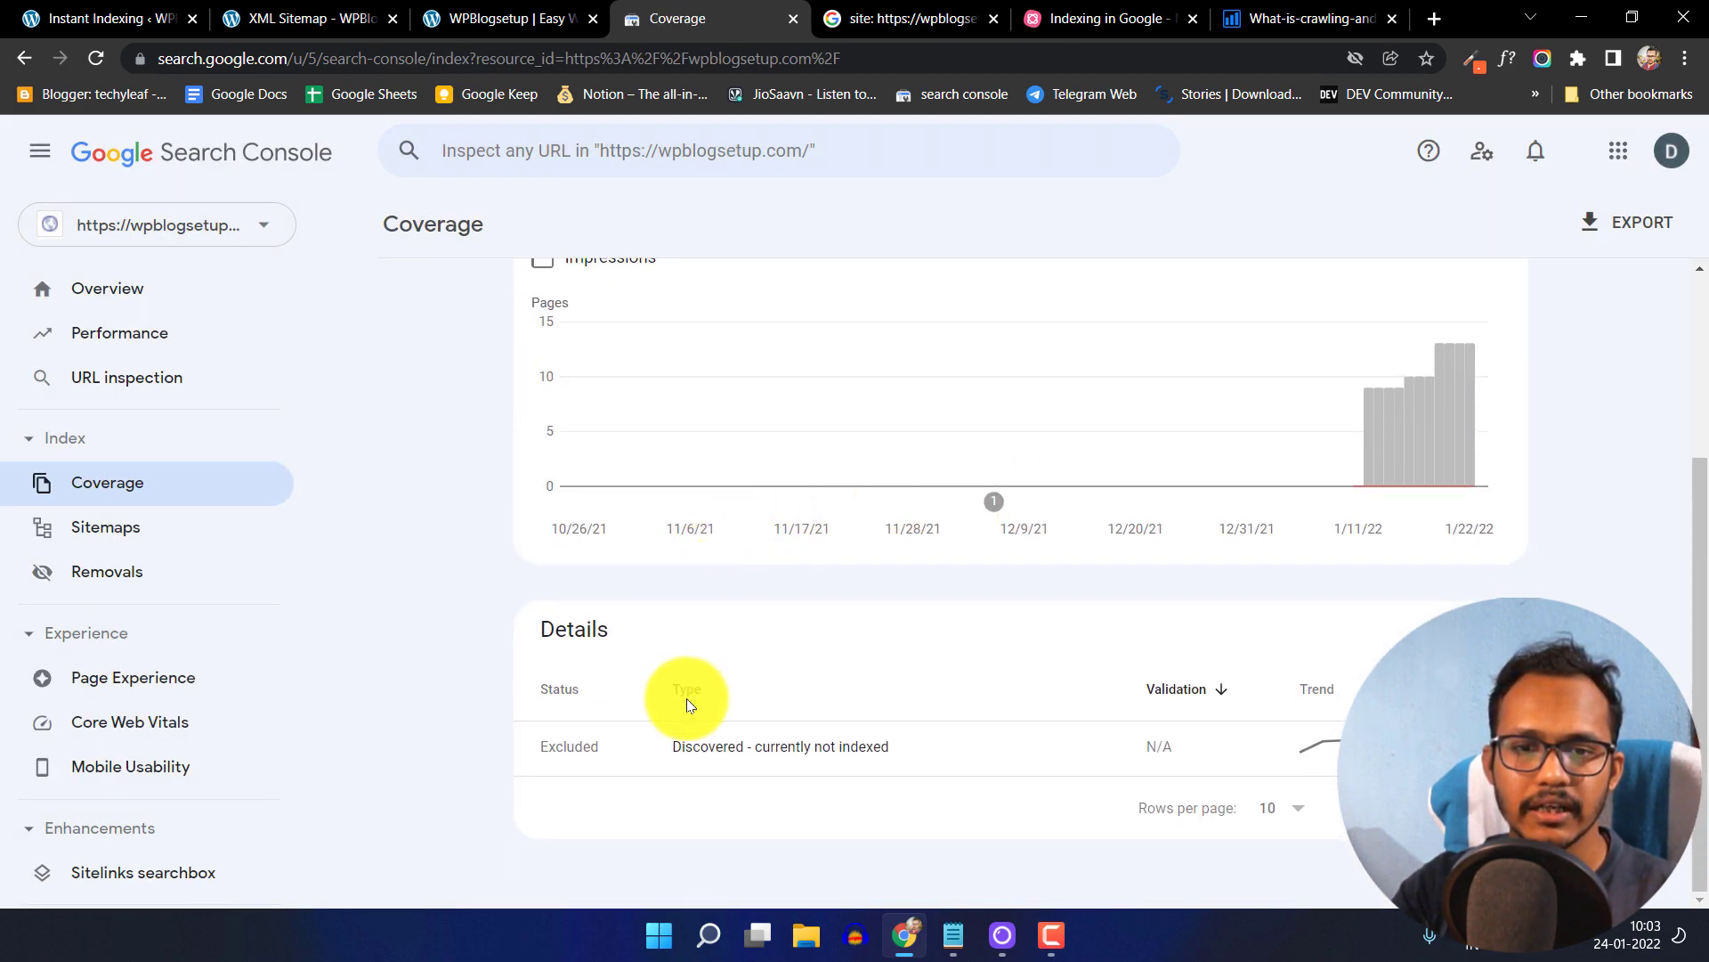
click(757, 751)
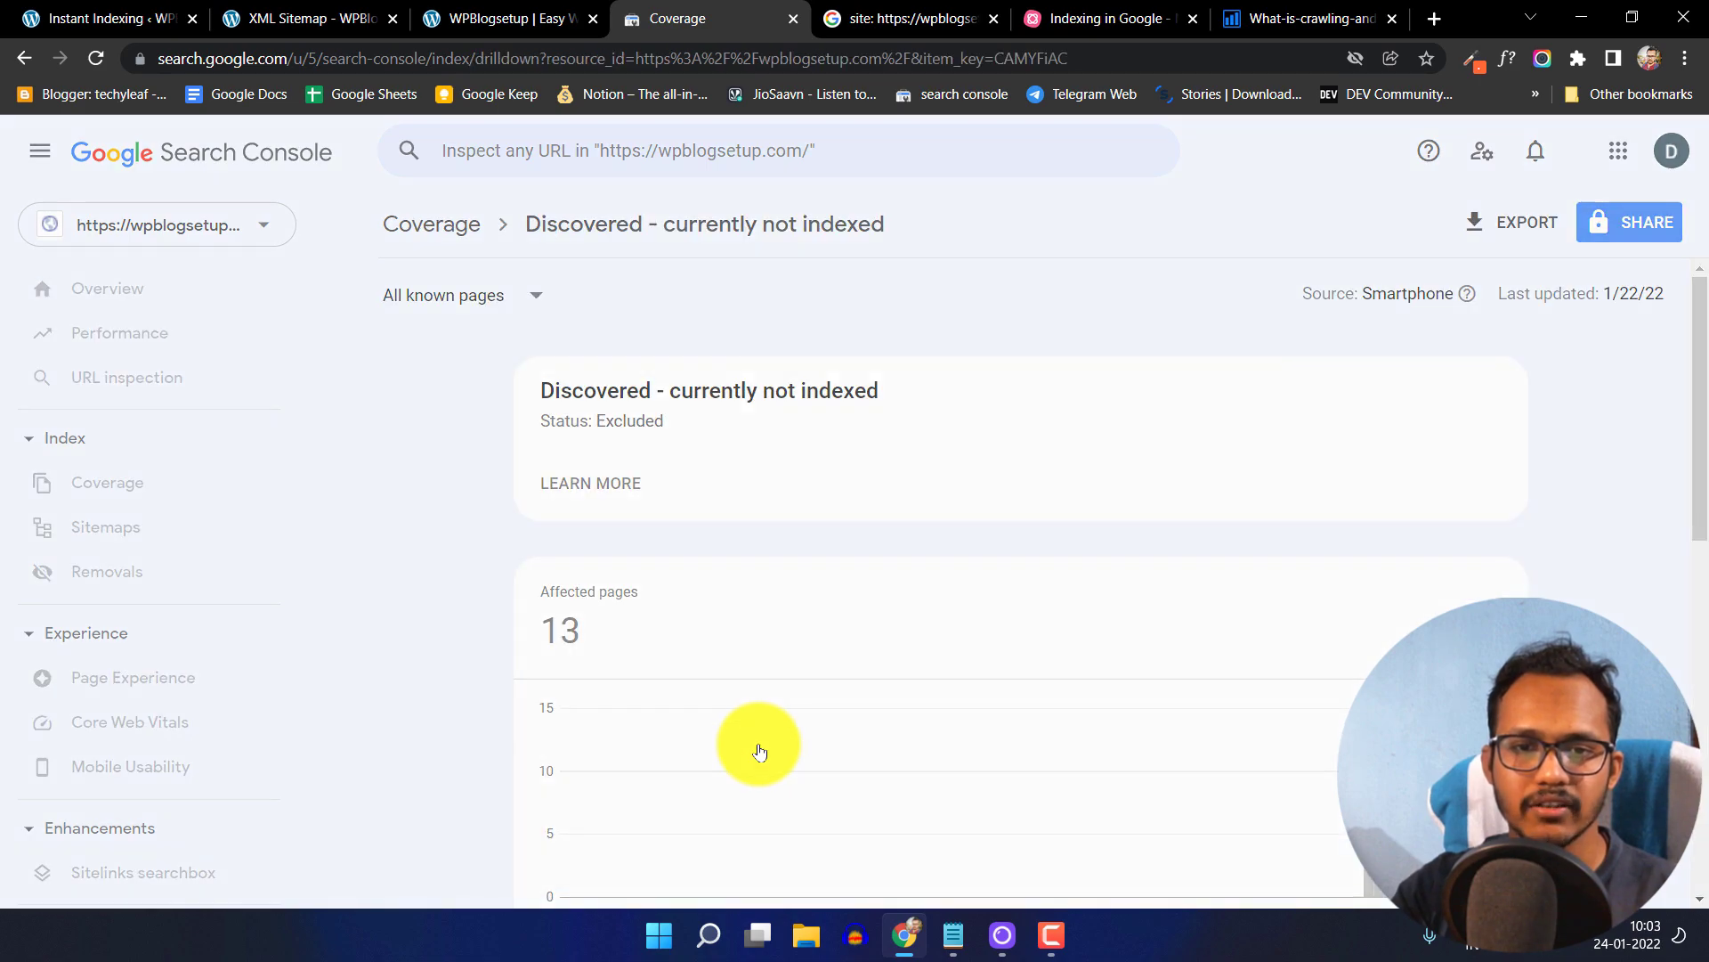
scroll(1594, 526, down, 8)
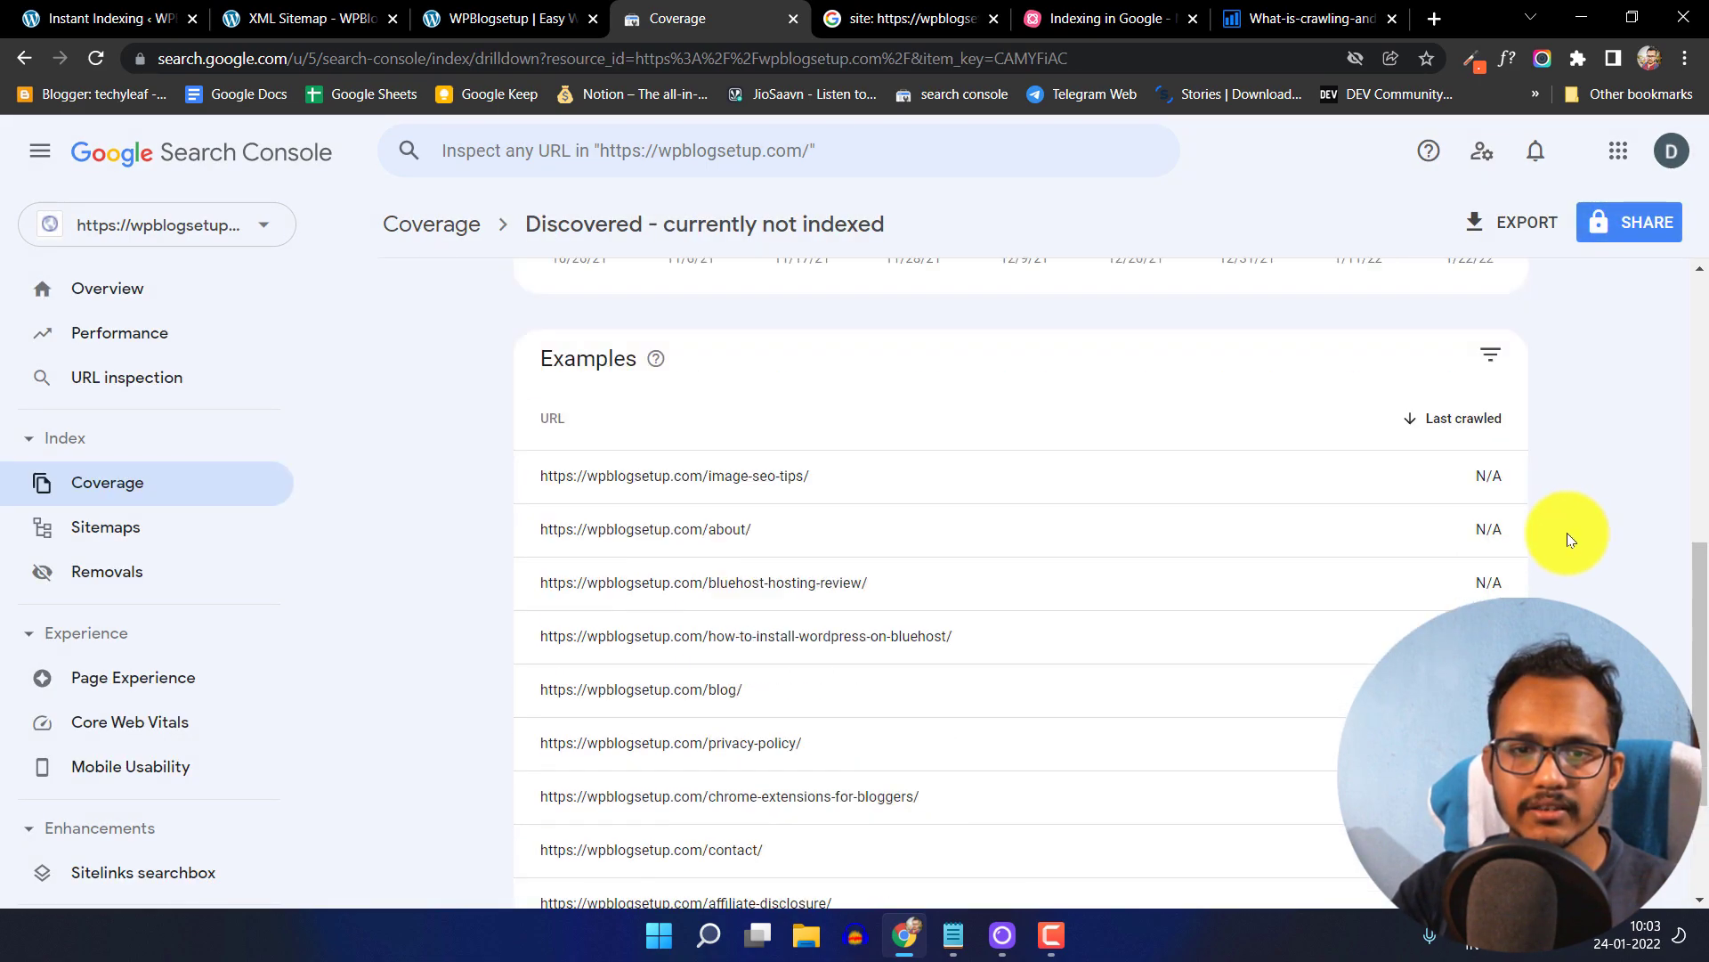
- Compare the not-indexed example URLs in Search Console with Google's site search results, and review the coverage report's status and update date
scroll(1038, 480, down, 1)
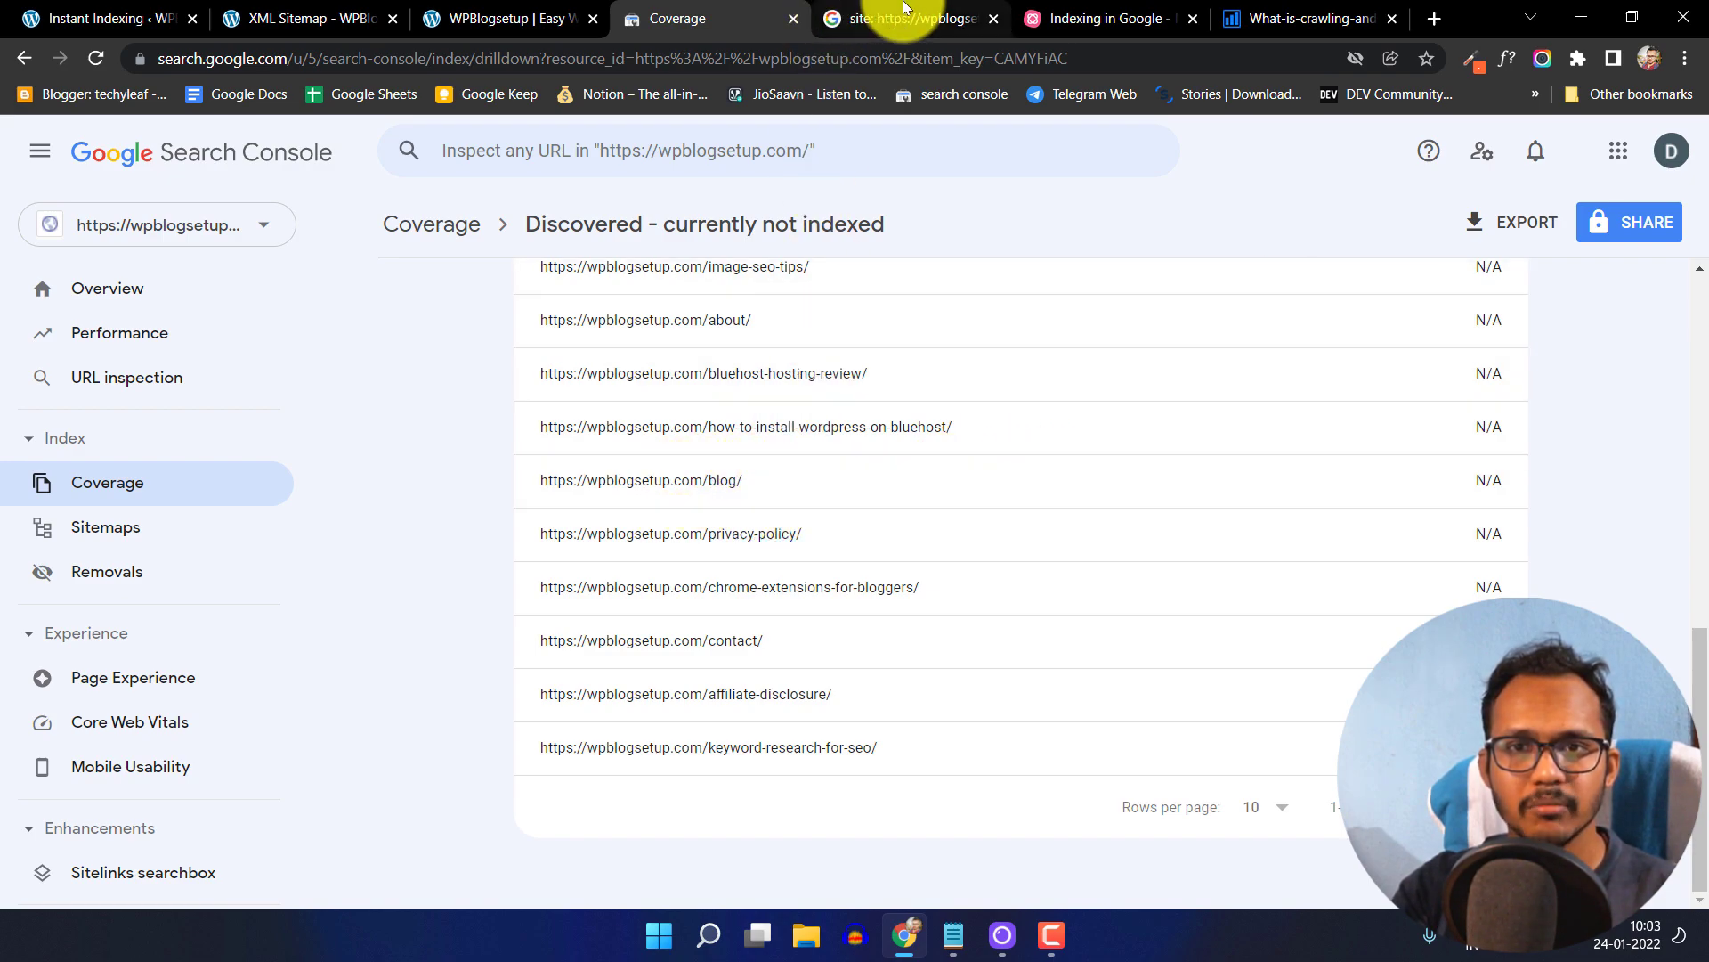
click(882, 19)
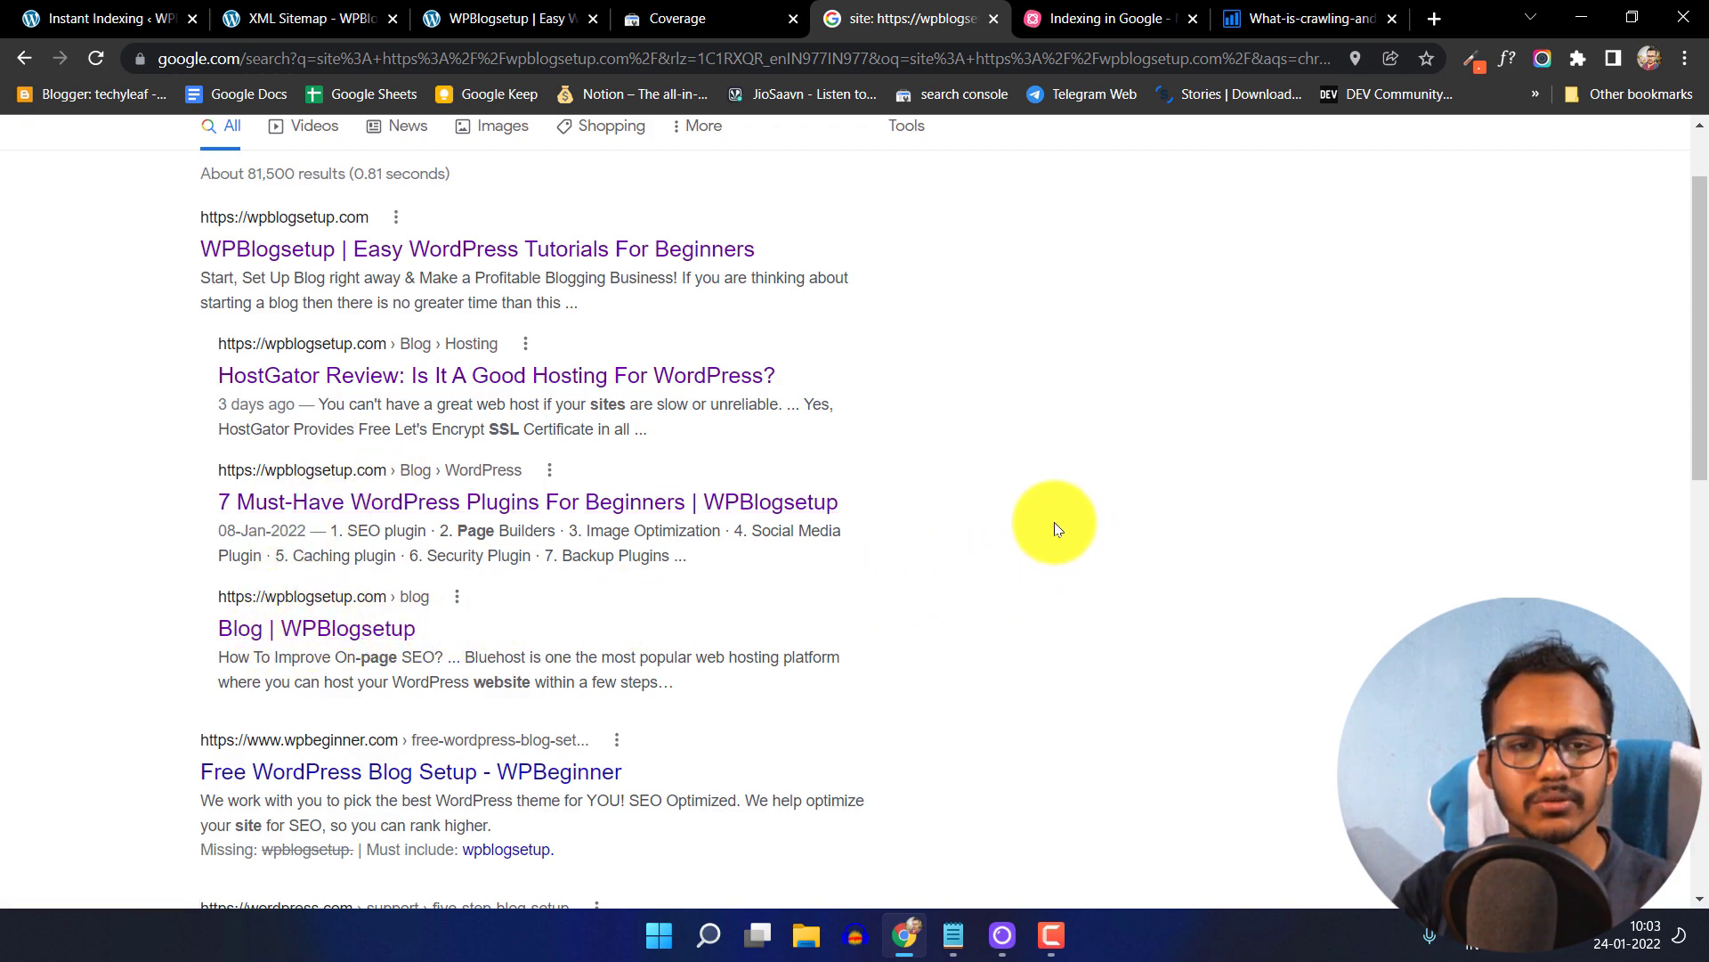
click(699, 22)
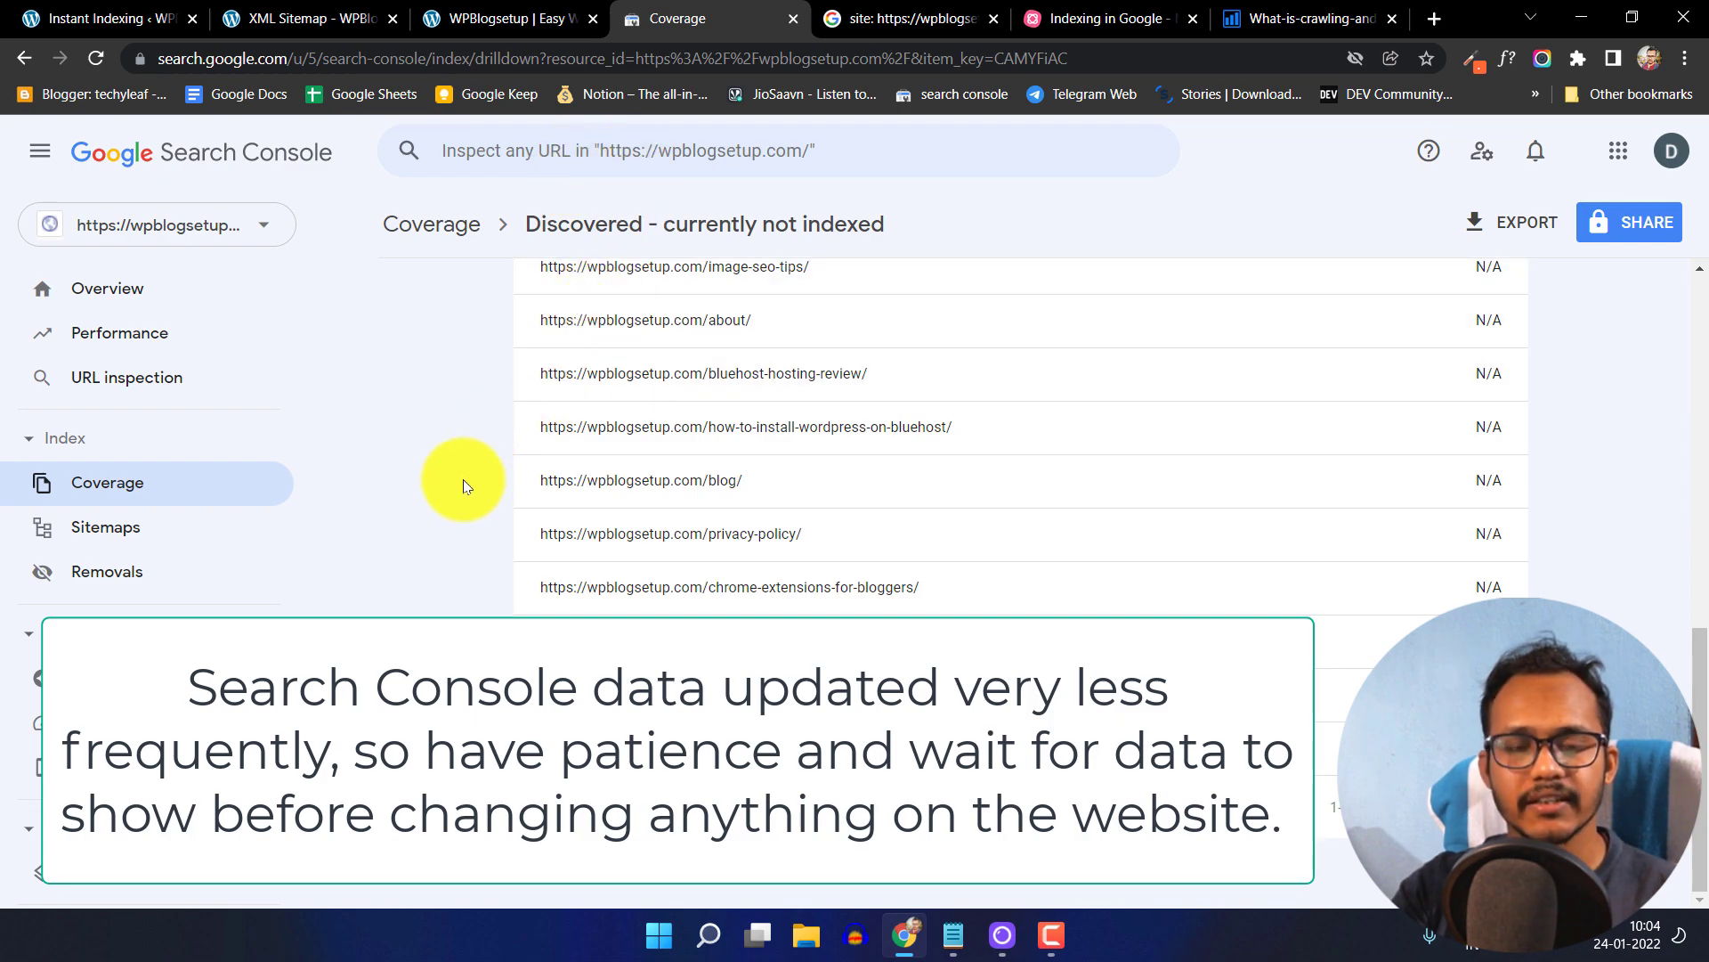
scroll(479, 473, up, 4)
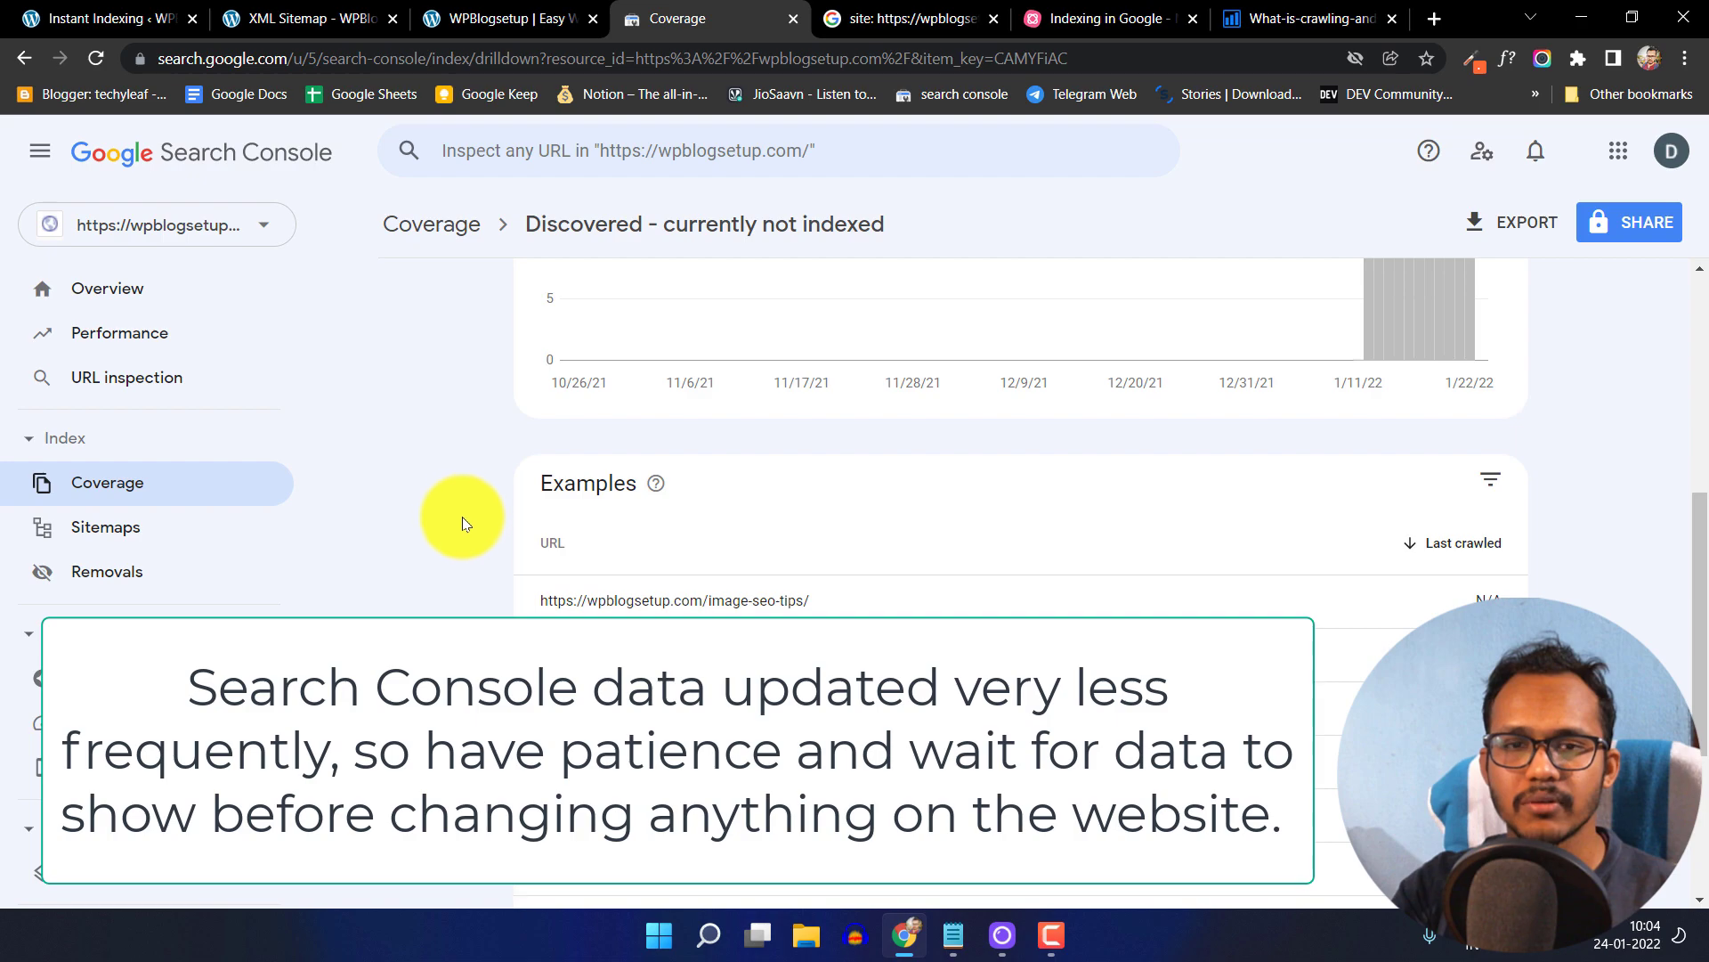
scroll(463, 518, up, 5)
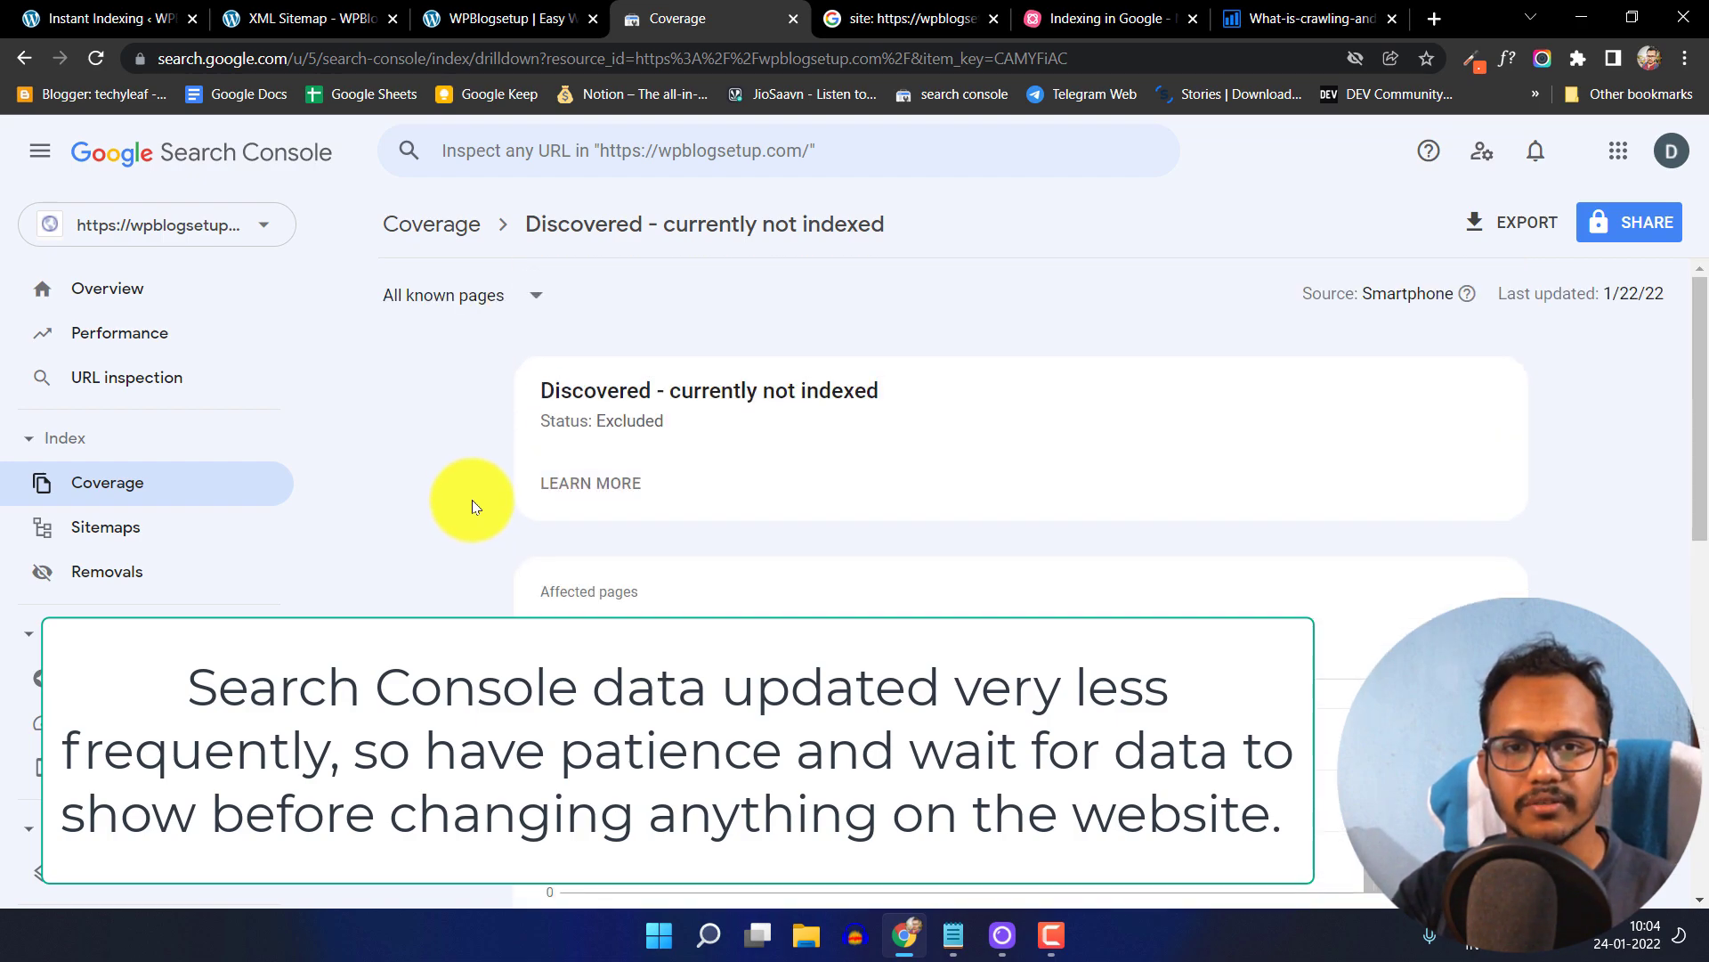
- Switch to the MindMeister "Indexing in Google" mind map, expand its Crawling branch and show the map full screen
click(1128, 23)
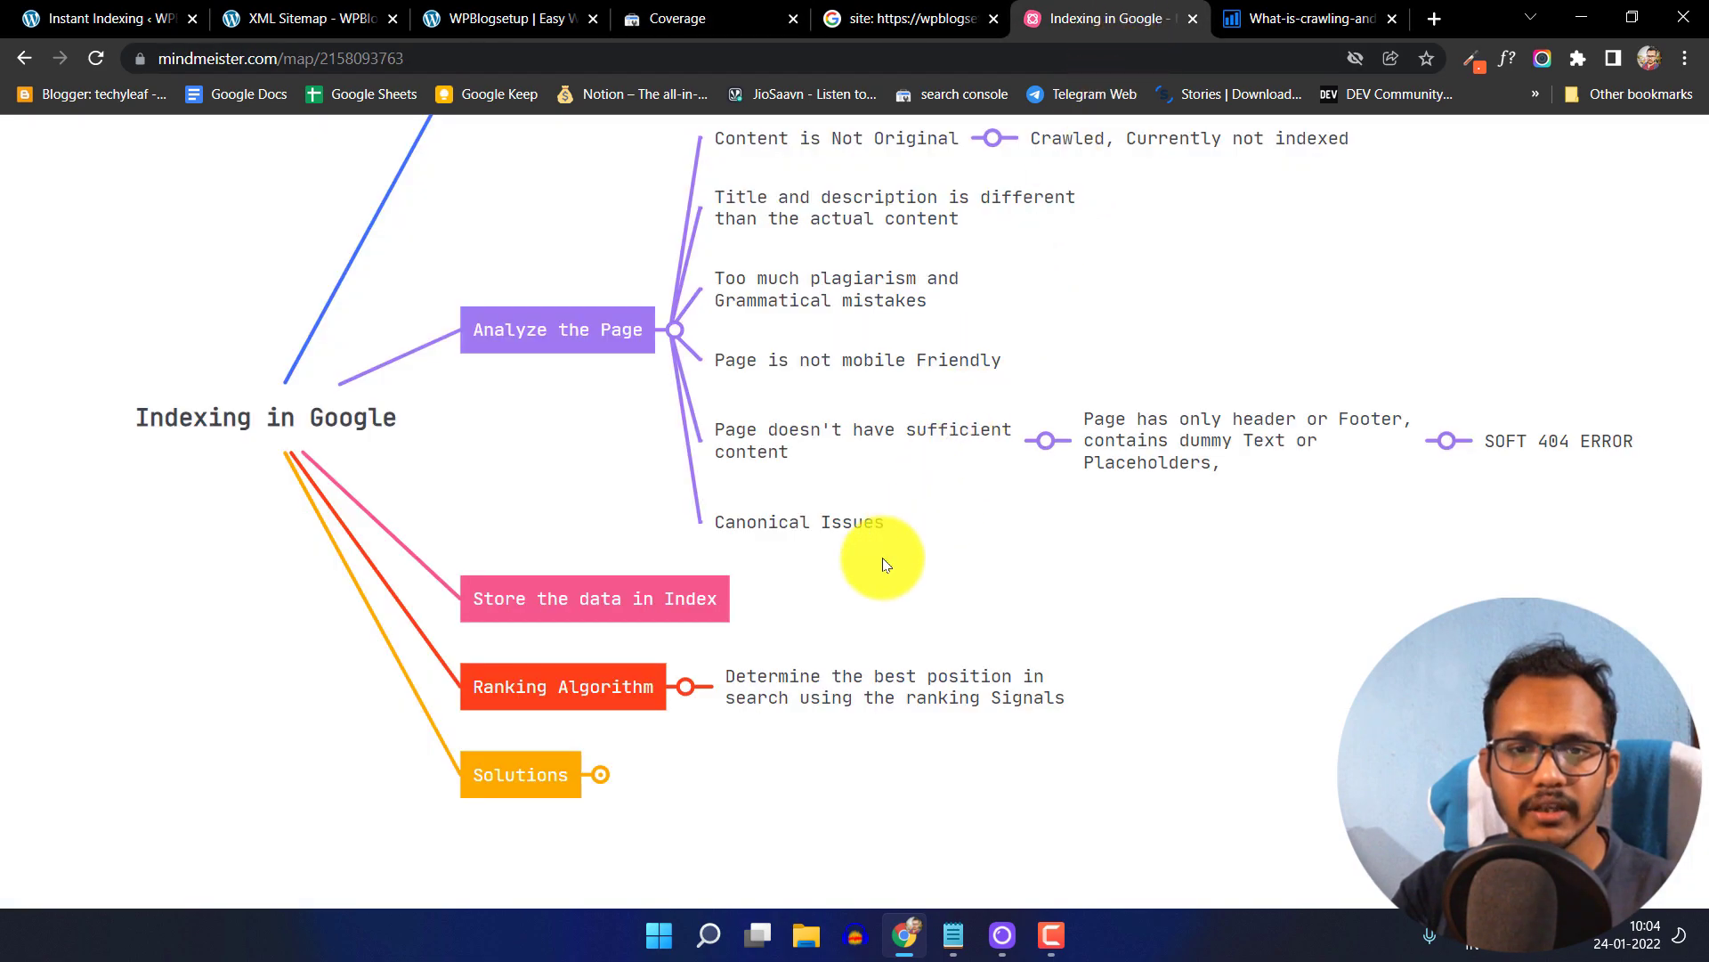
scroll(1012, 477, up, 3)
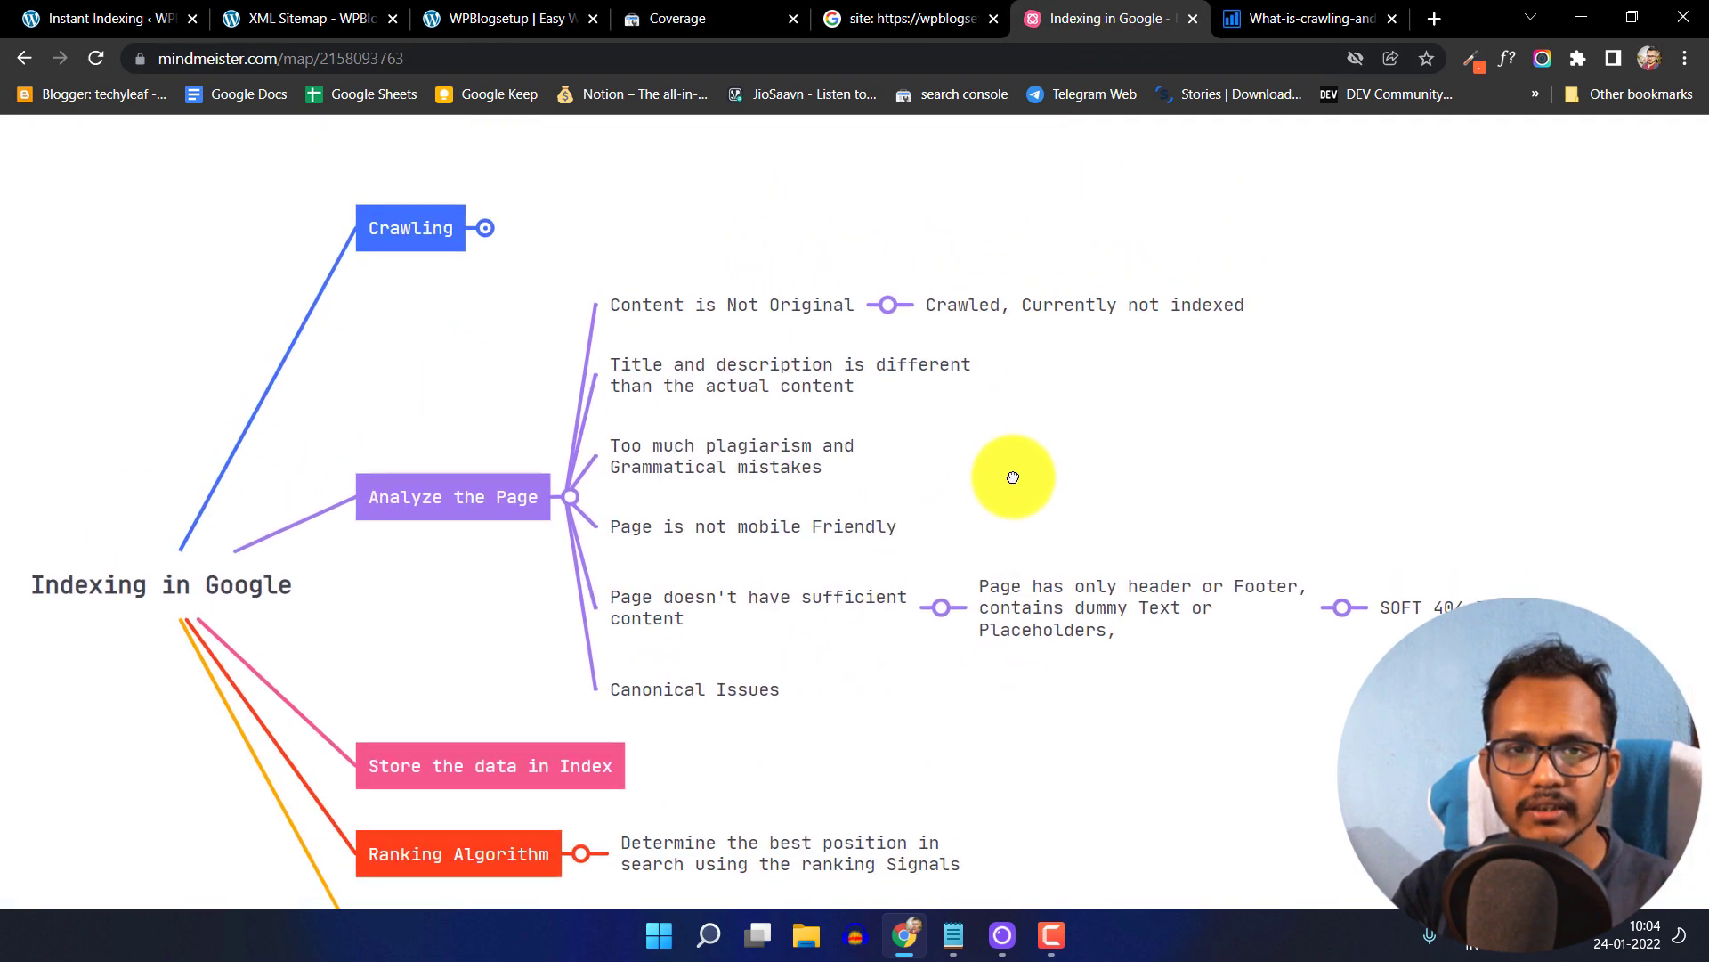
scroll(801, 400, right, 2)
click(482, 249)
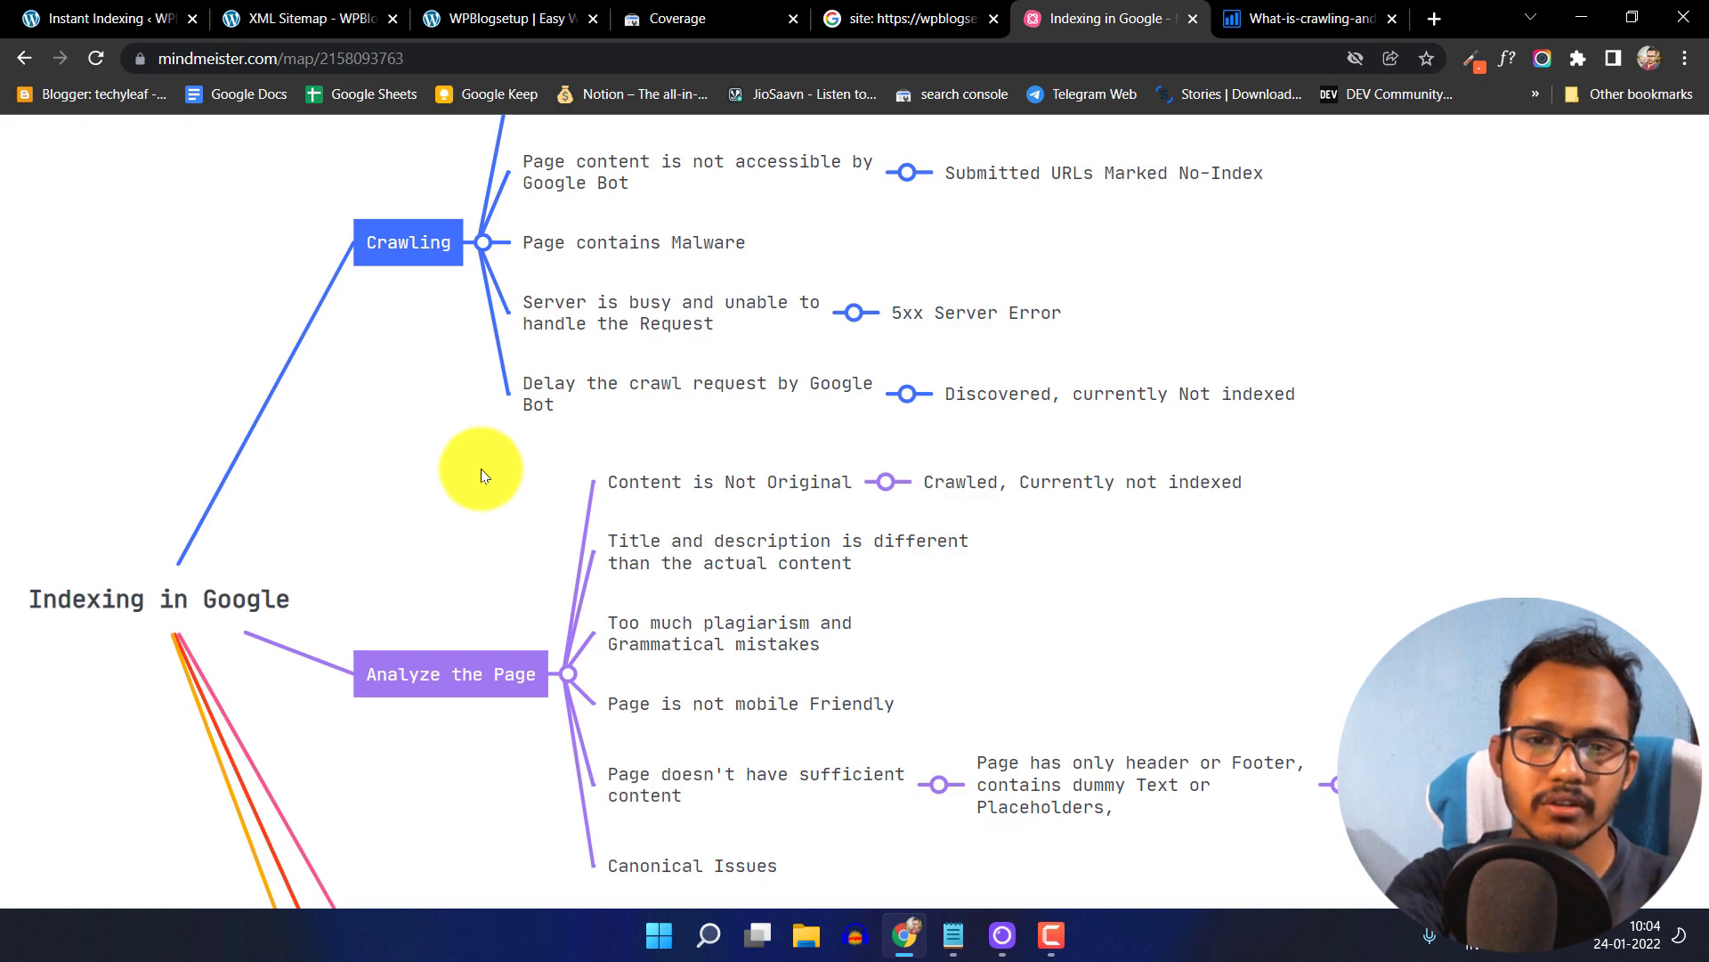
key(F11)
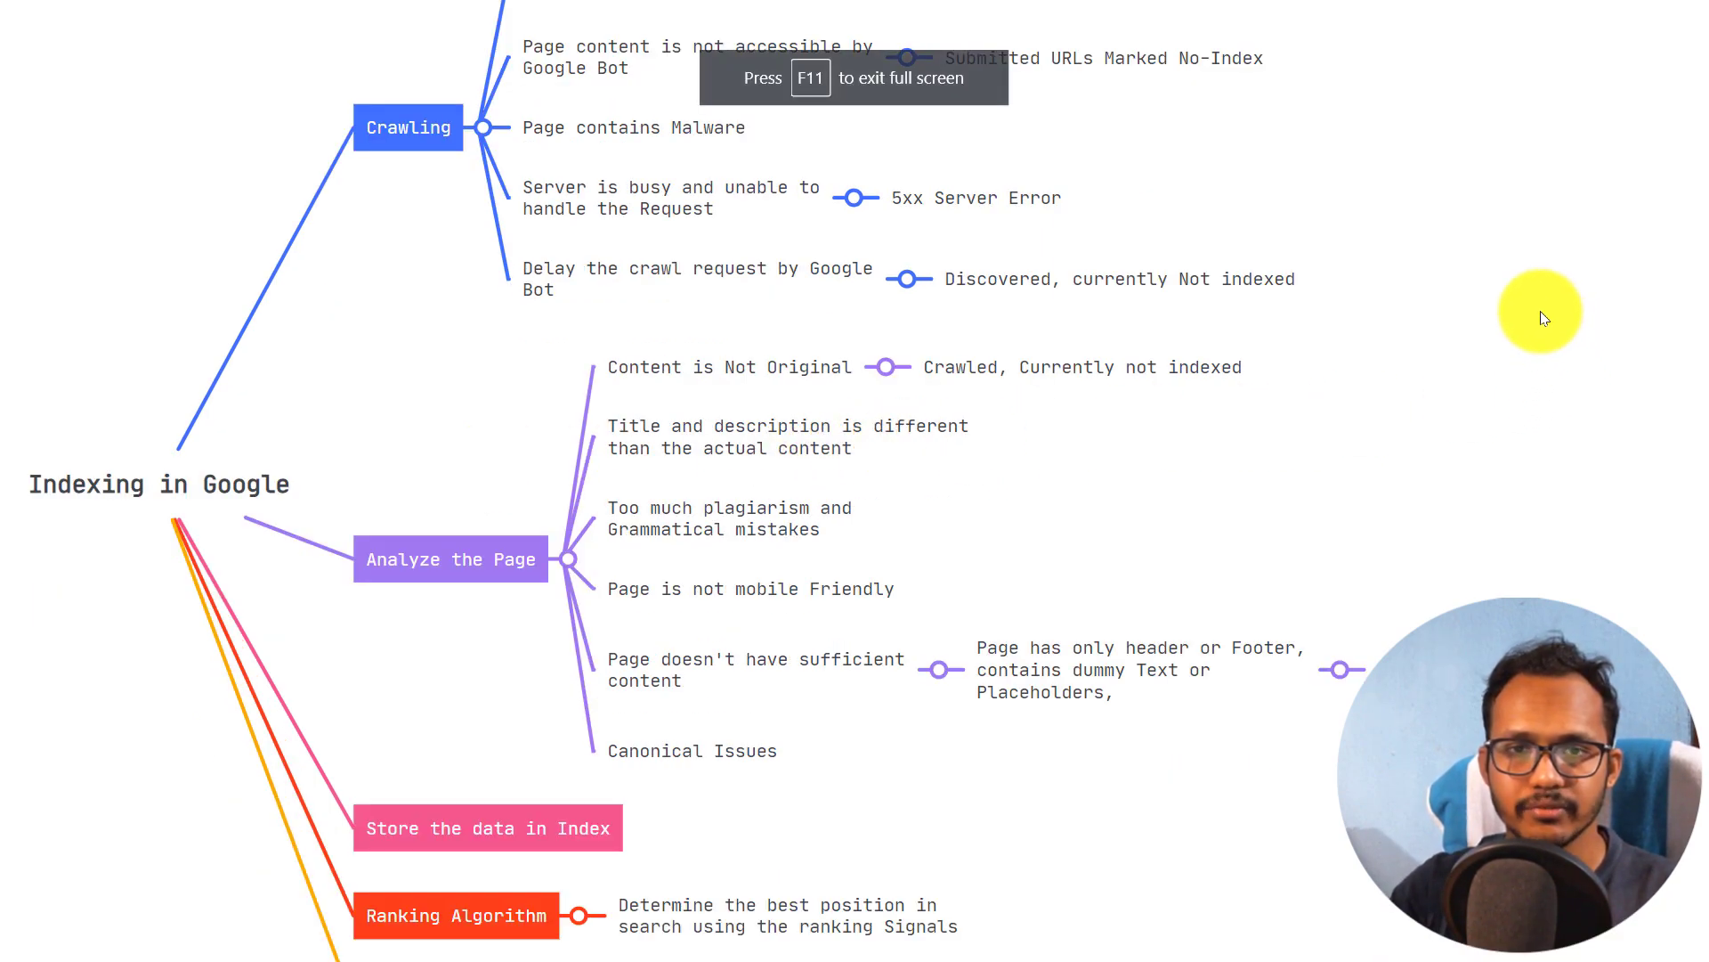